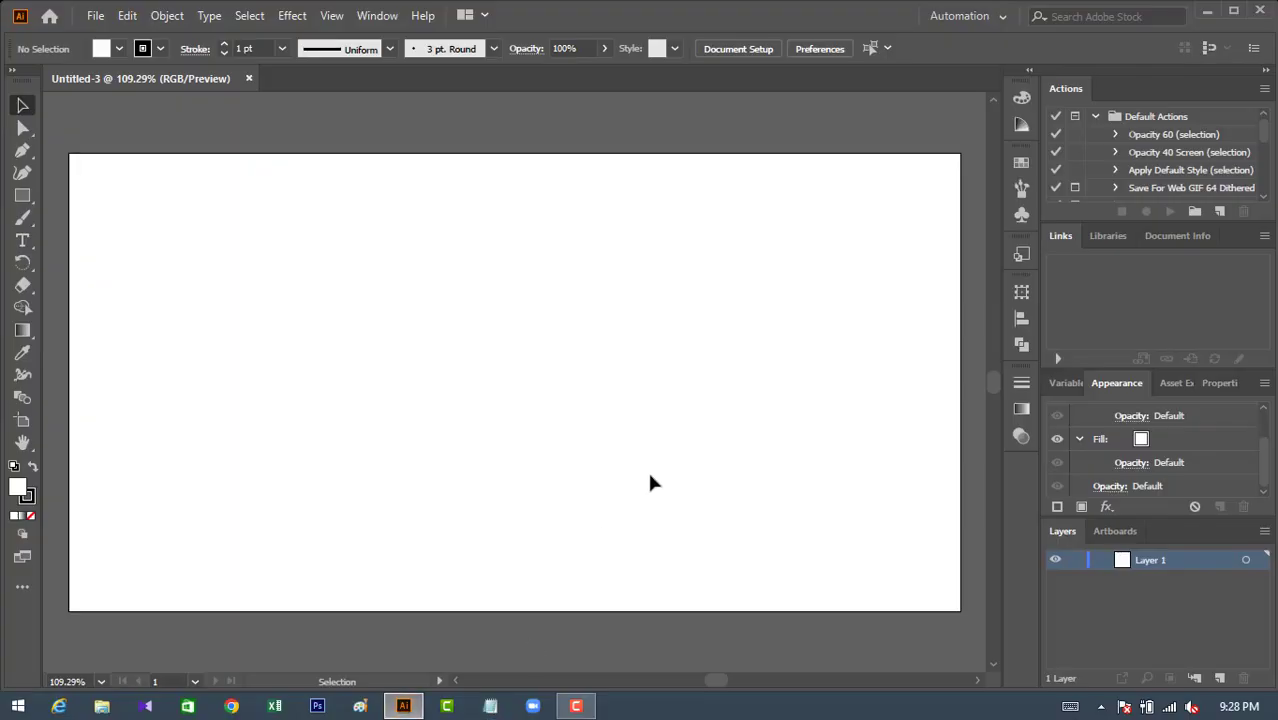
Zoom the view from 109% to 150% so the blank artboard fills the window.
key(ctrl+plus)
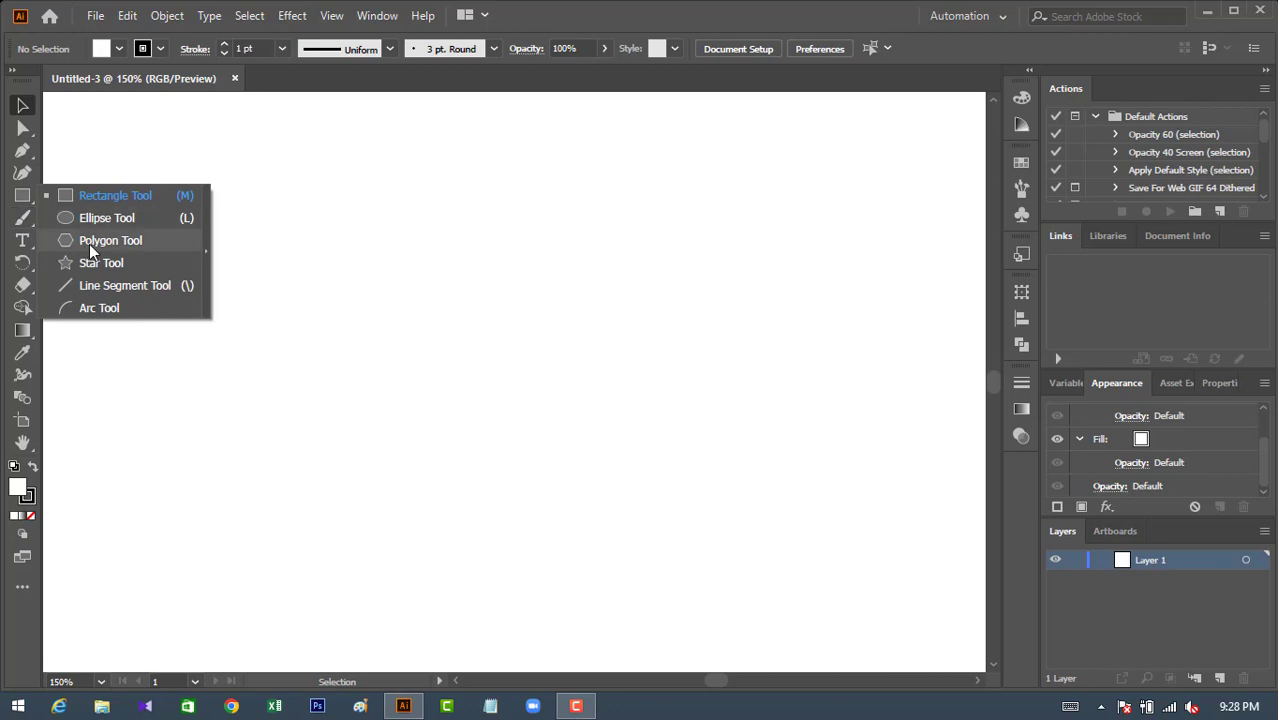
Draw a hexagon with the Polygon Tool, rotate it 90° corner-up, and centre it.
drag(22, 199, 96, 241)
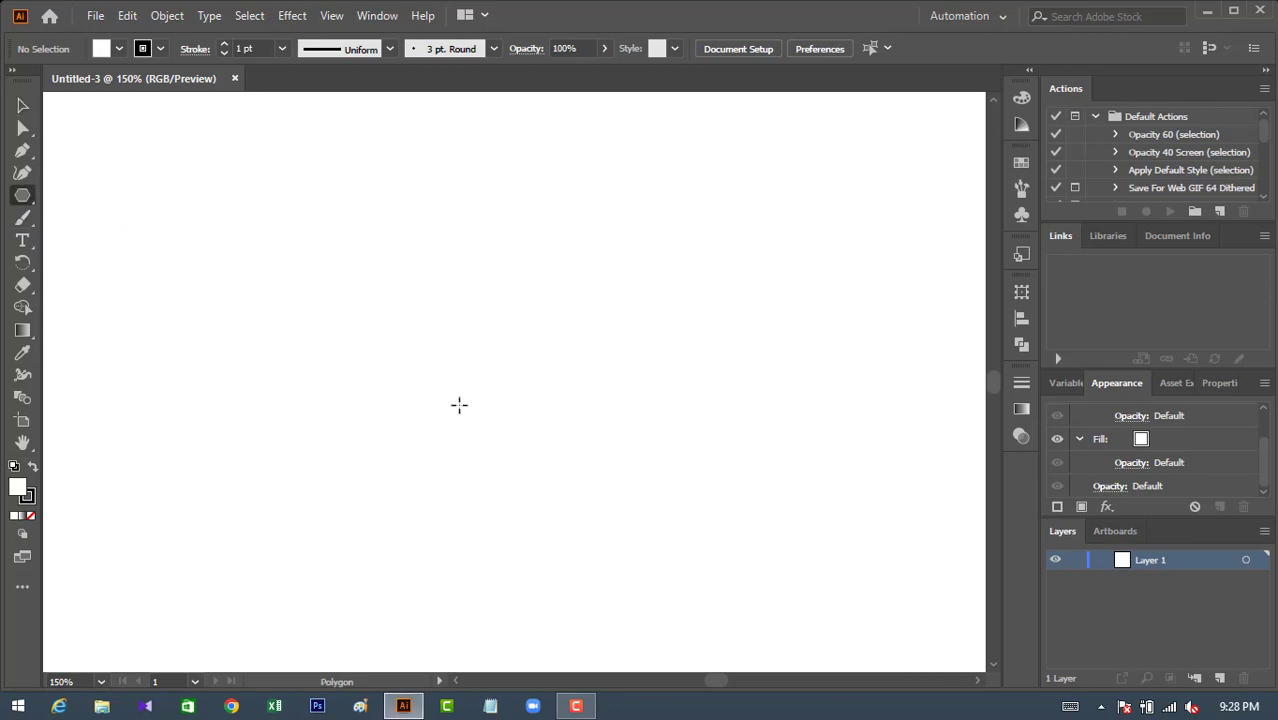
drag(397, 293, 555, 401)
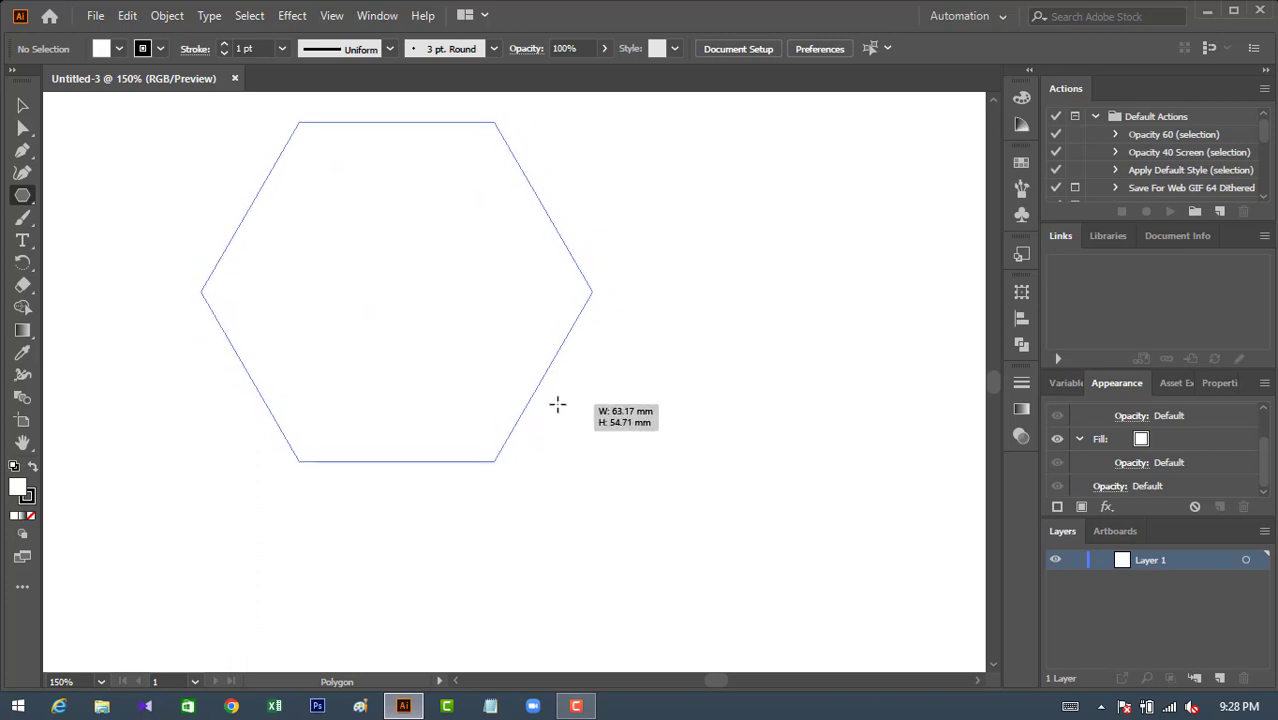
drag(555, 401, 556, 402)
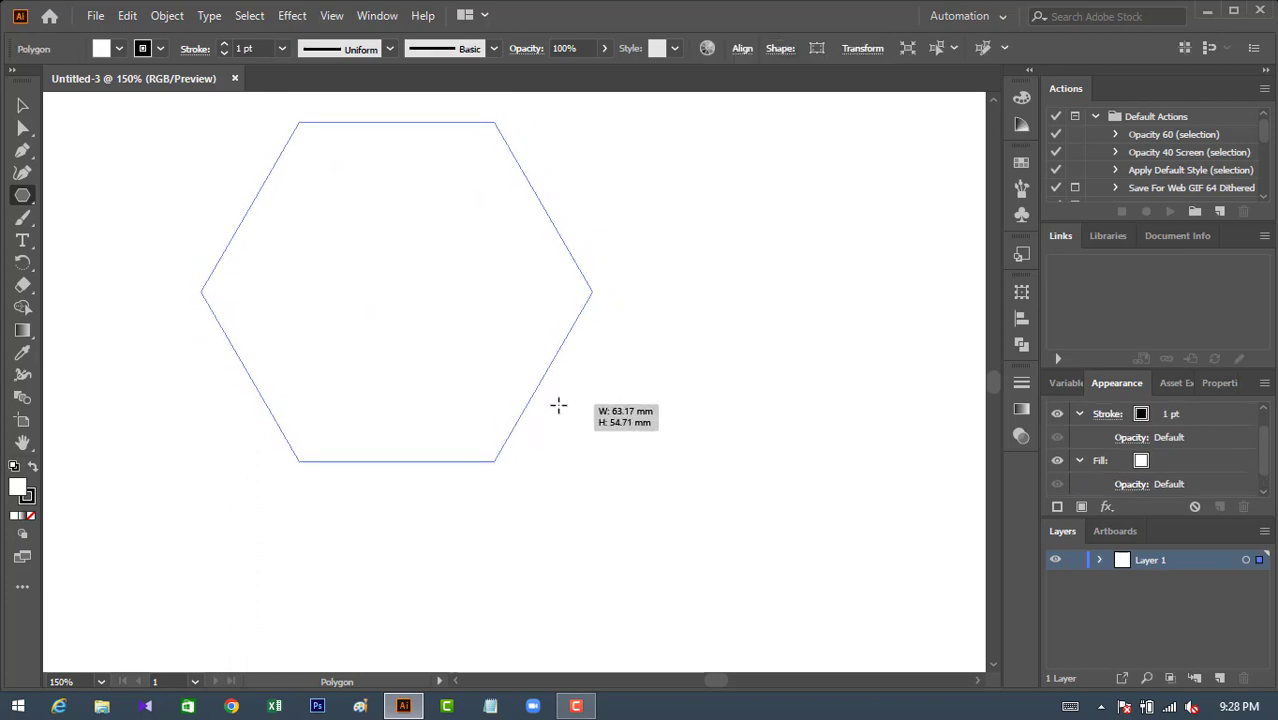
click(23, 106)
drag(395, 300, 486, 414)
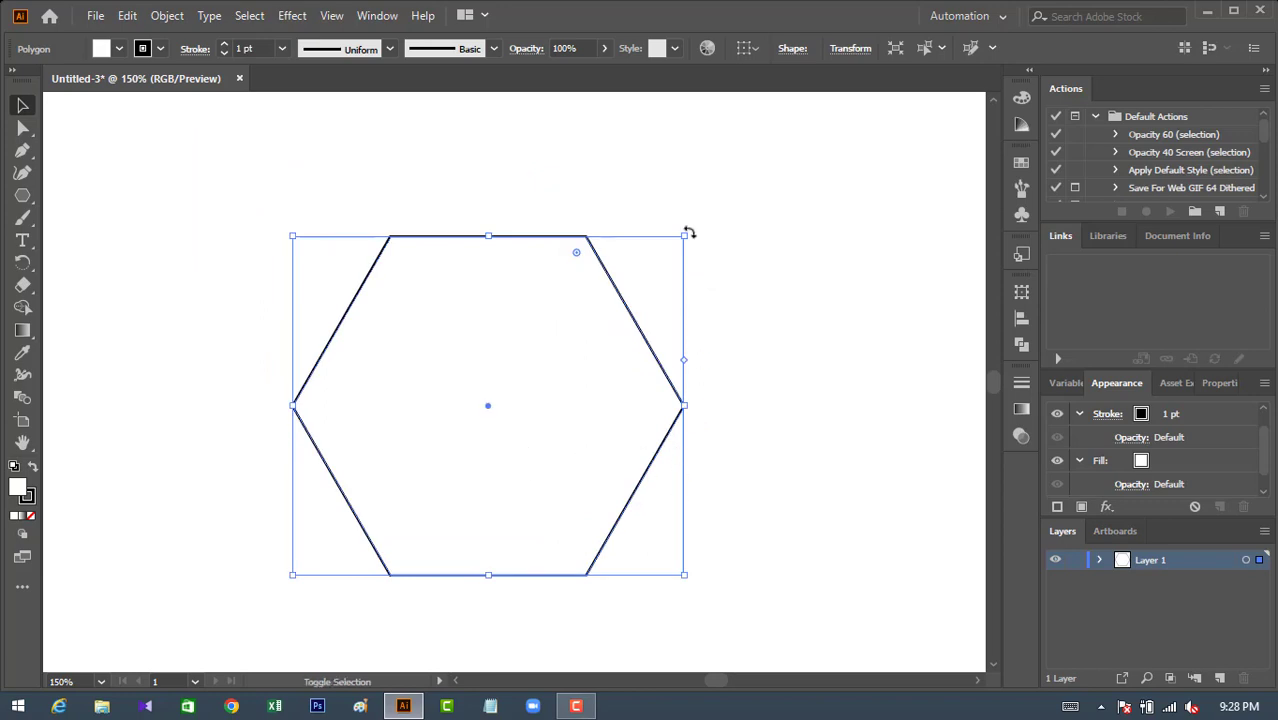
mouse_move(688, 232)
mouse_down()
mouse_move(653, 202)
mouse_move(499, 174)
mouse_move(230, 174)
mouse_up()
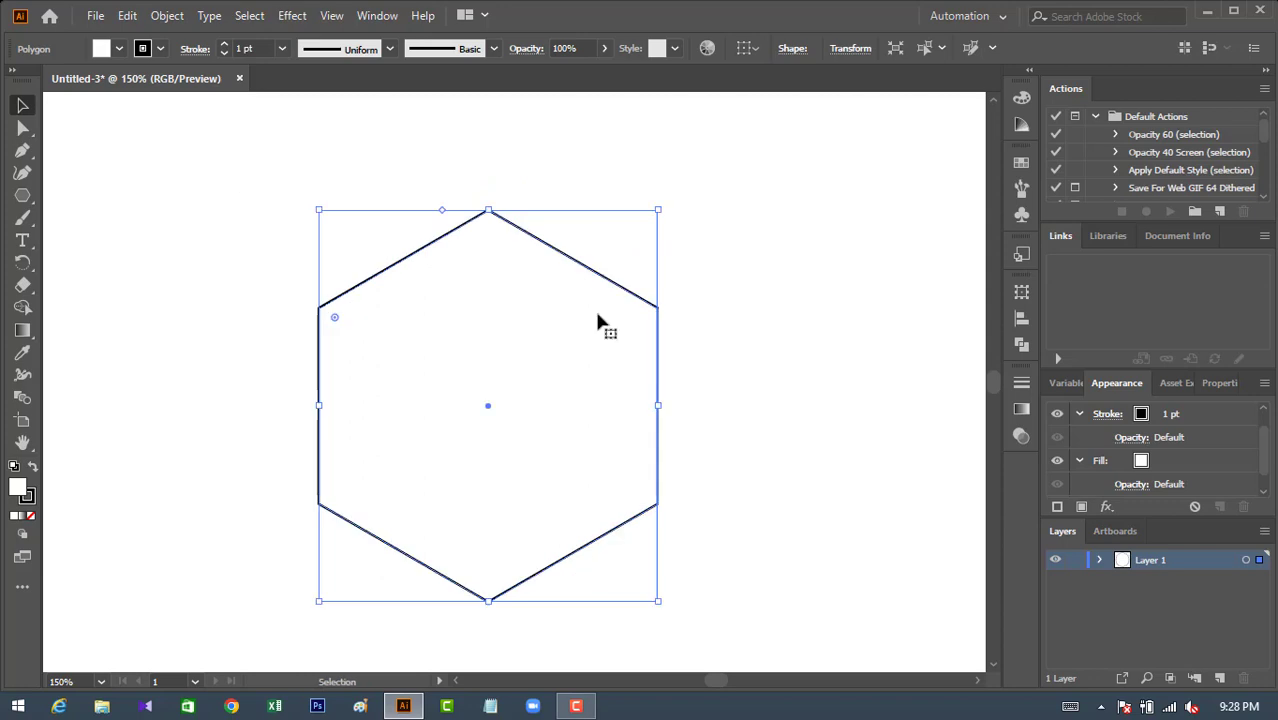
click(822, 434)
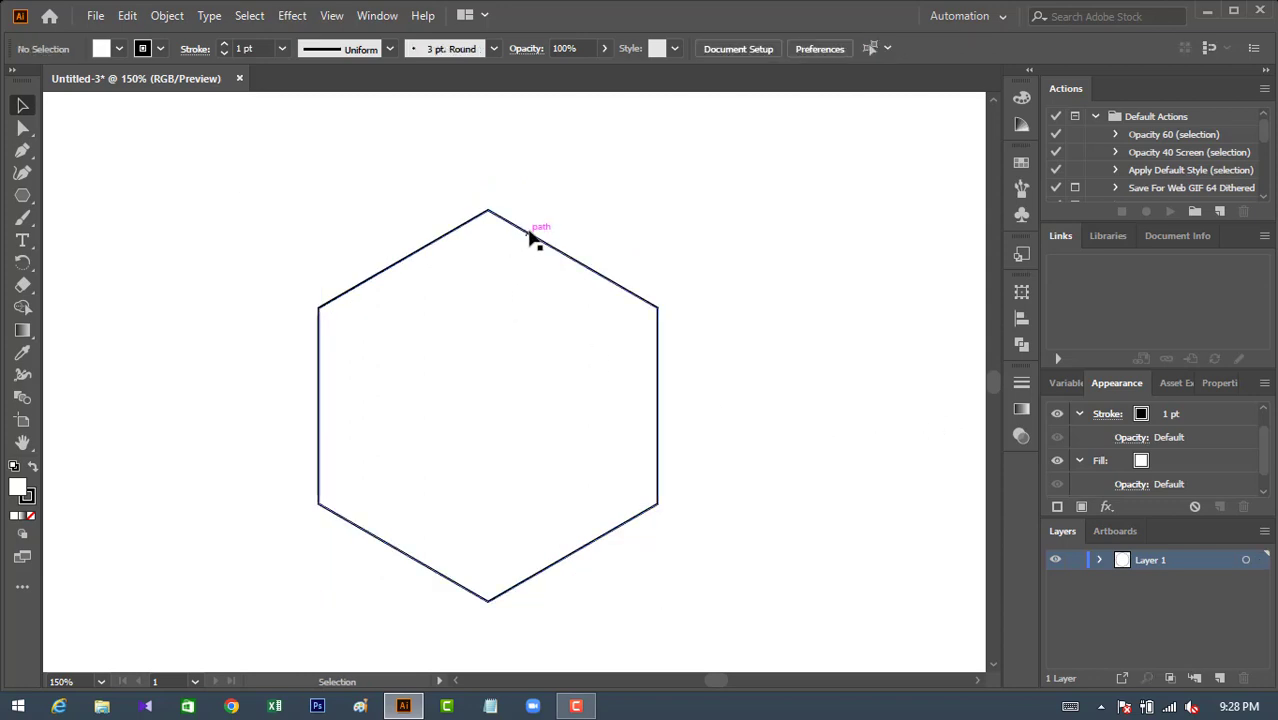
drag(530, 238, 587, 229)
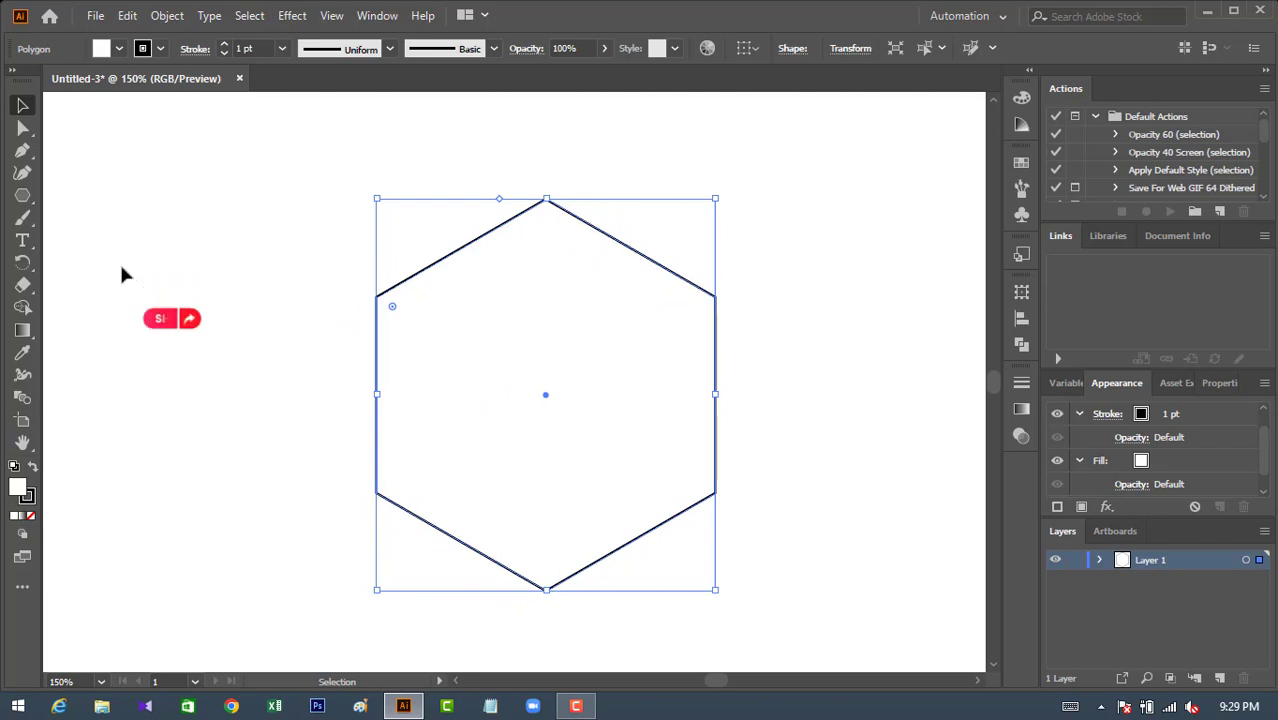
Start a vertical line through the hexagon, then cancel the Line Segment options.
click(14, 203)
click(112, 288)
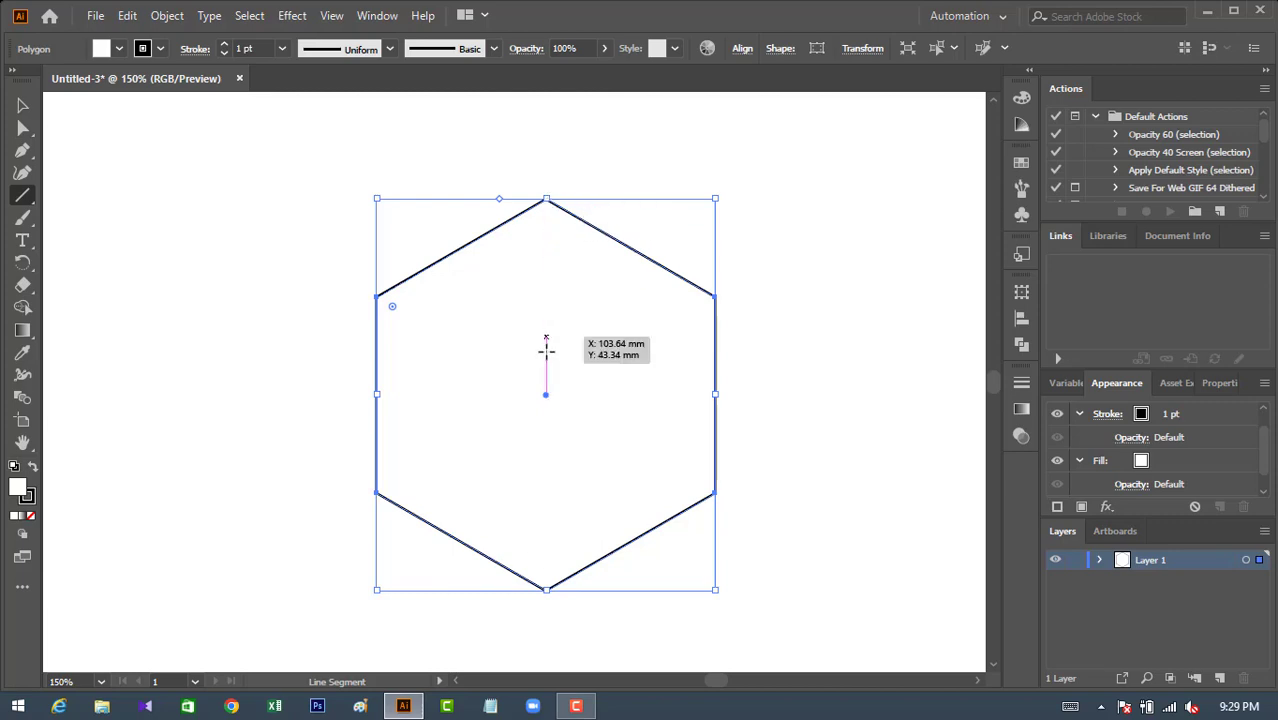
mouse_move(546, 390)
mouse_down()
mouse_move(546, 168)
mouse_move(548, 628)
mouse_up()
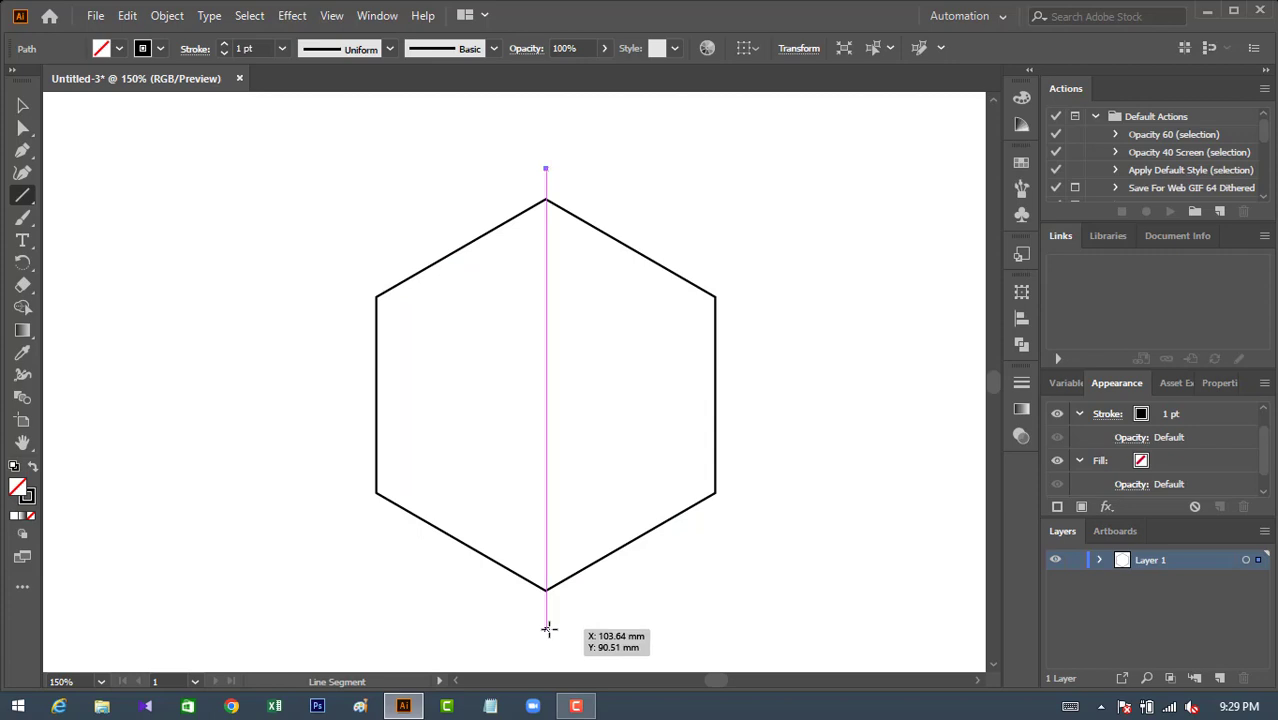
click(547, 628)
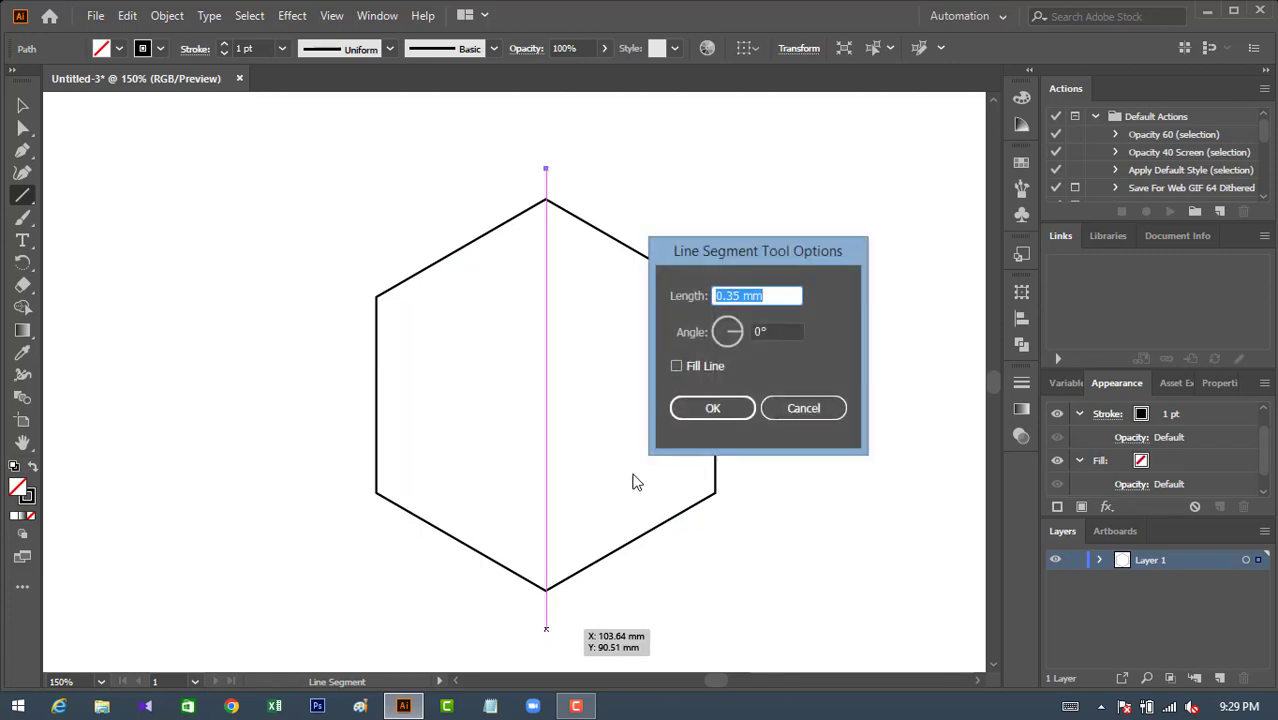
click(804, 409)
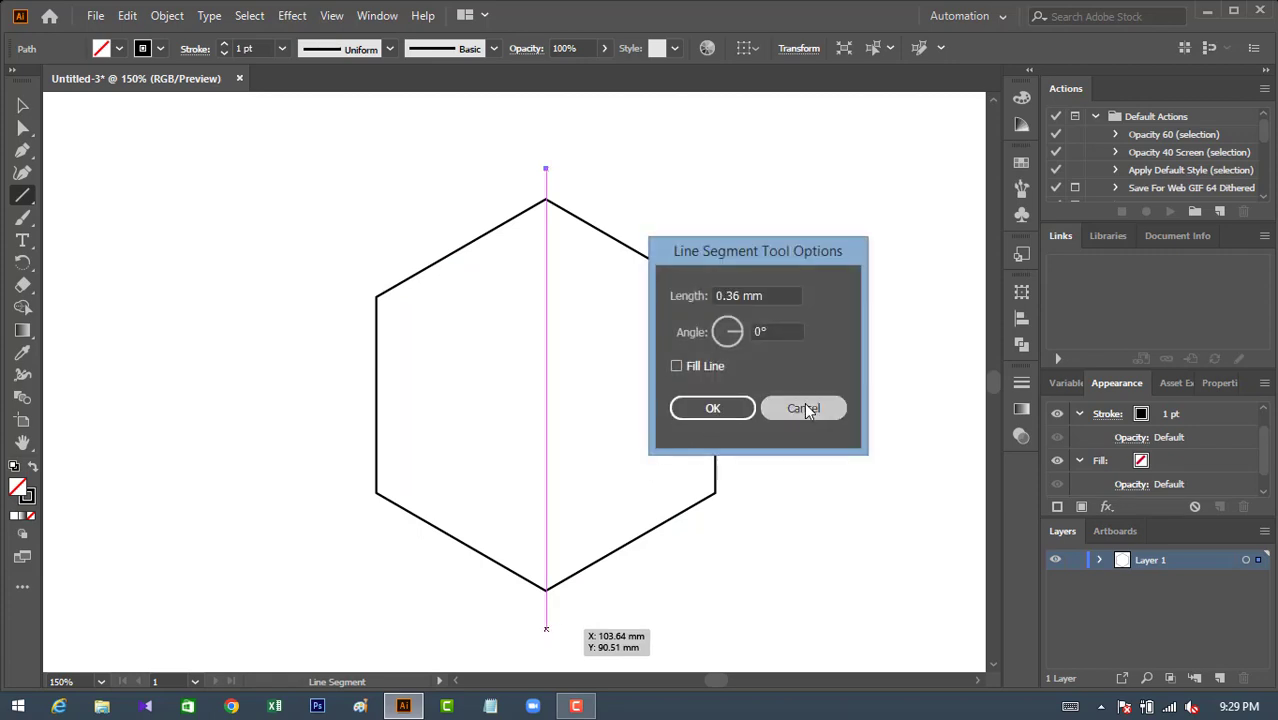
Set the hexagon's fill to None and delete the stray tiny path above it.
click(23, 106)
click(423, 272)
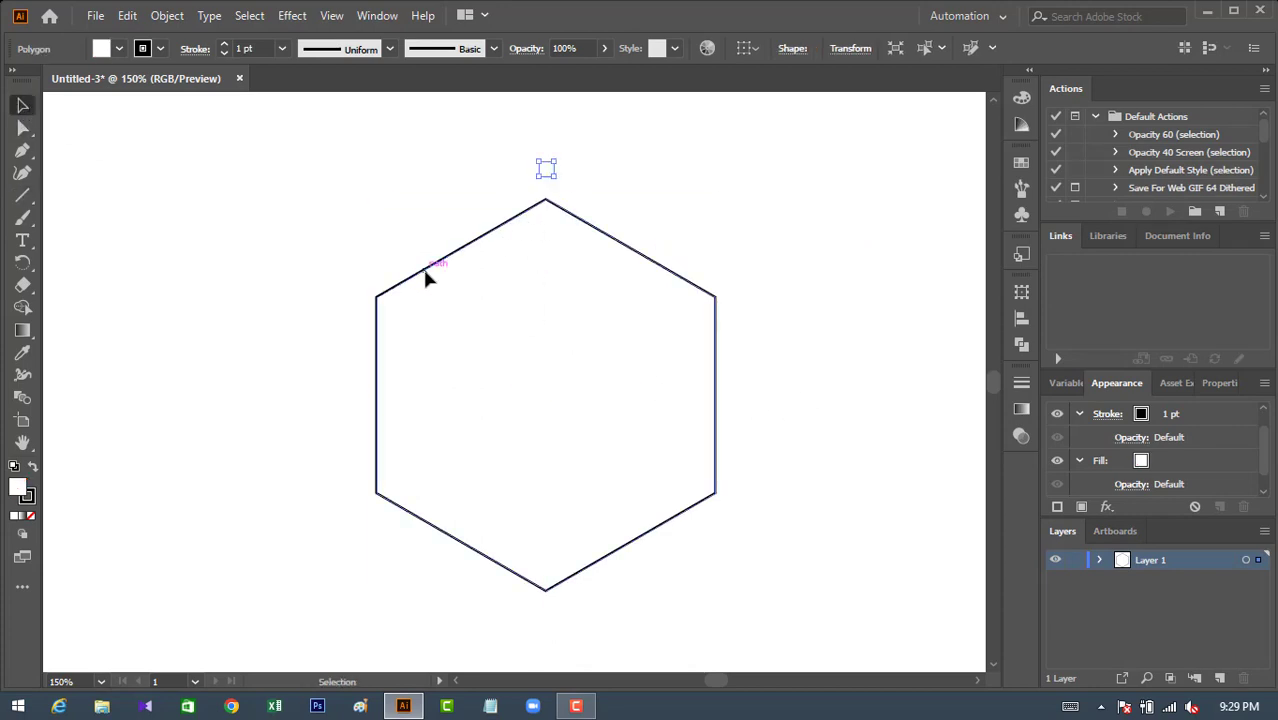
click(120, 49)
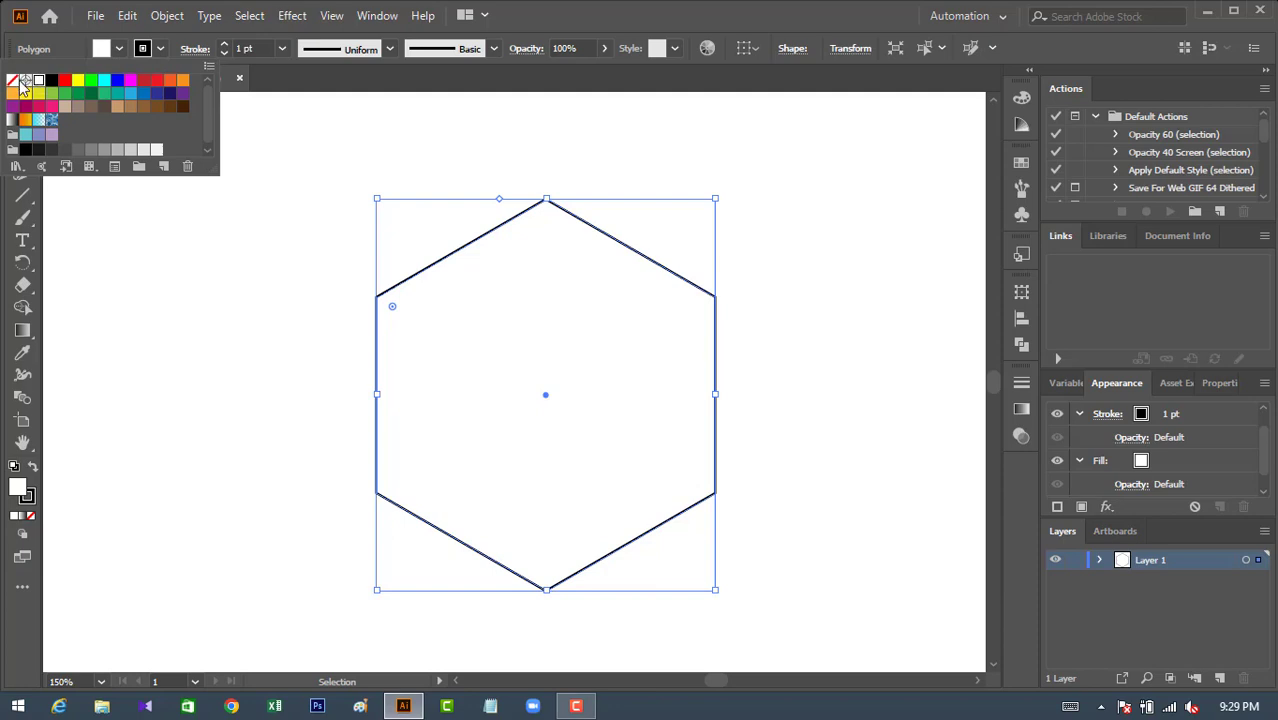
click(786, 221)
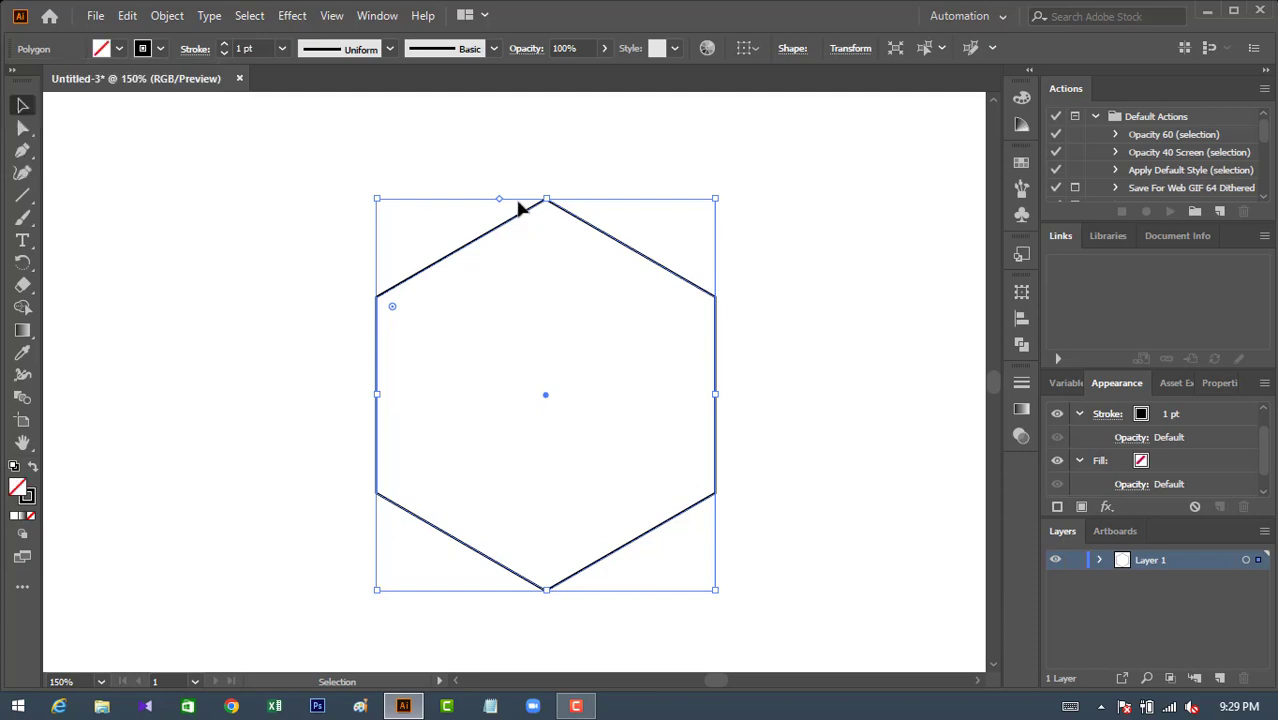
click(588, 364)
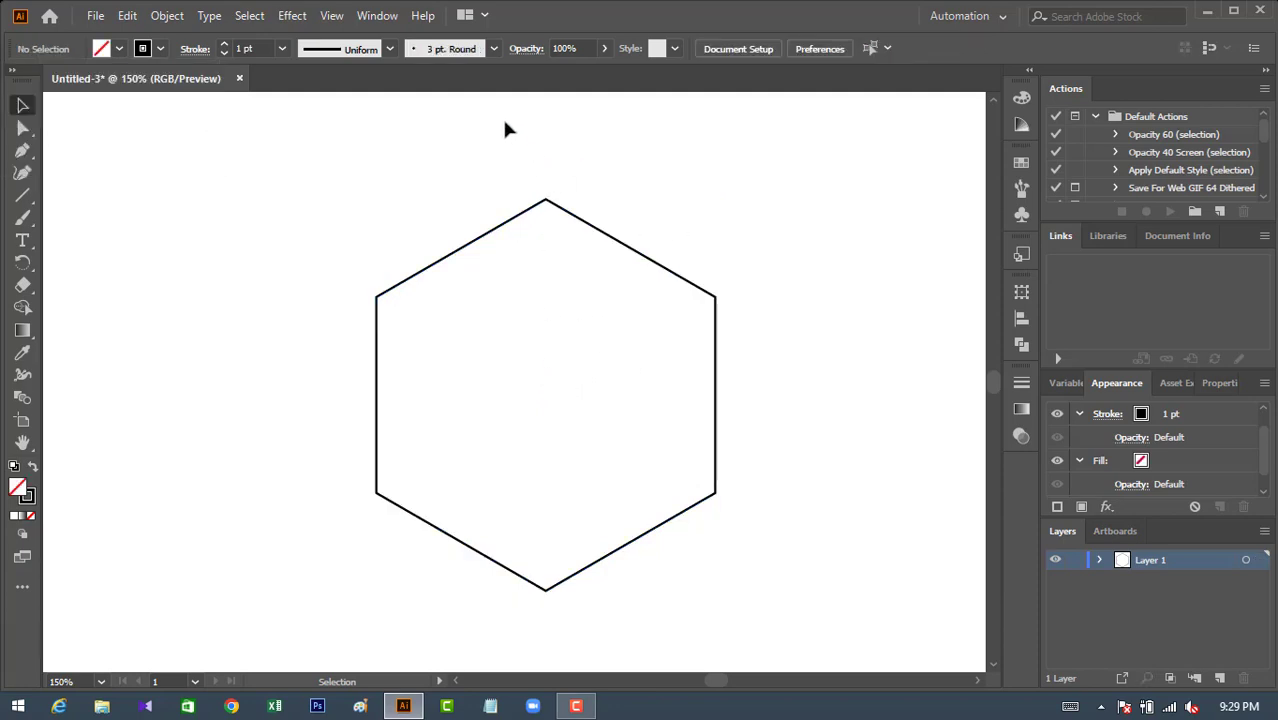
drag(505, 128, 630, 204)
key(Delete)
Draw a vertical line through the hexagon's top and bottom corners.
click(23, 196)
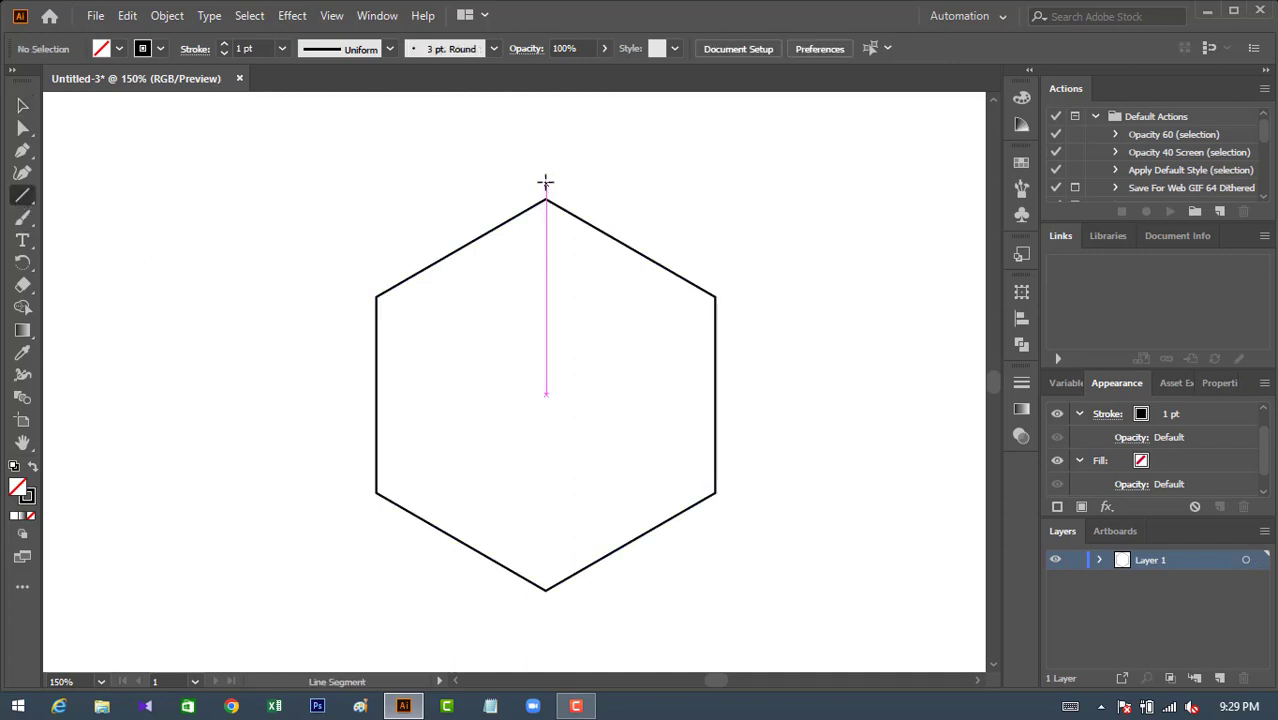
drag(545, 175, 546, 640)
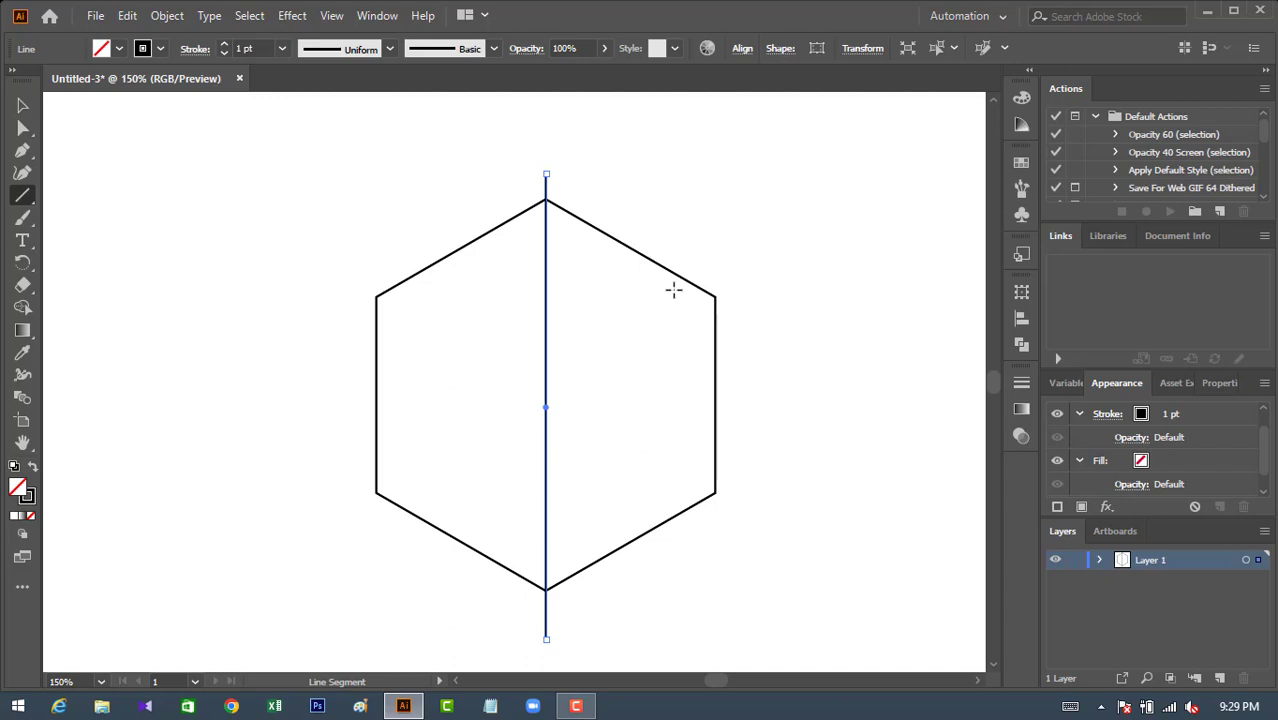
click(673, 290)
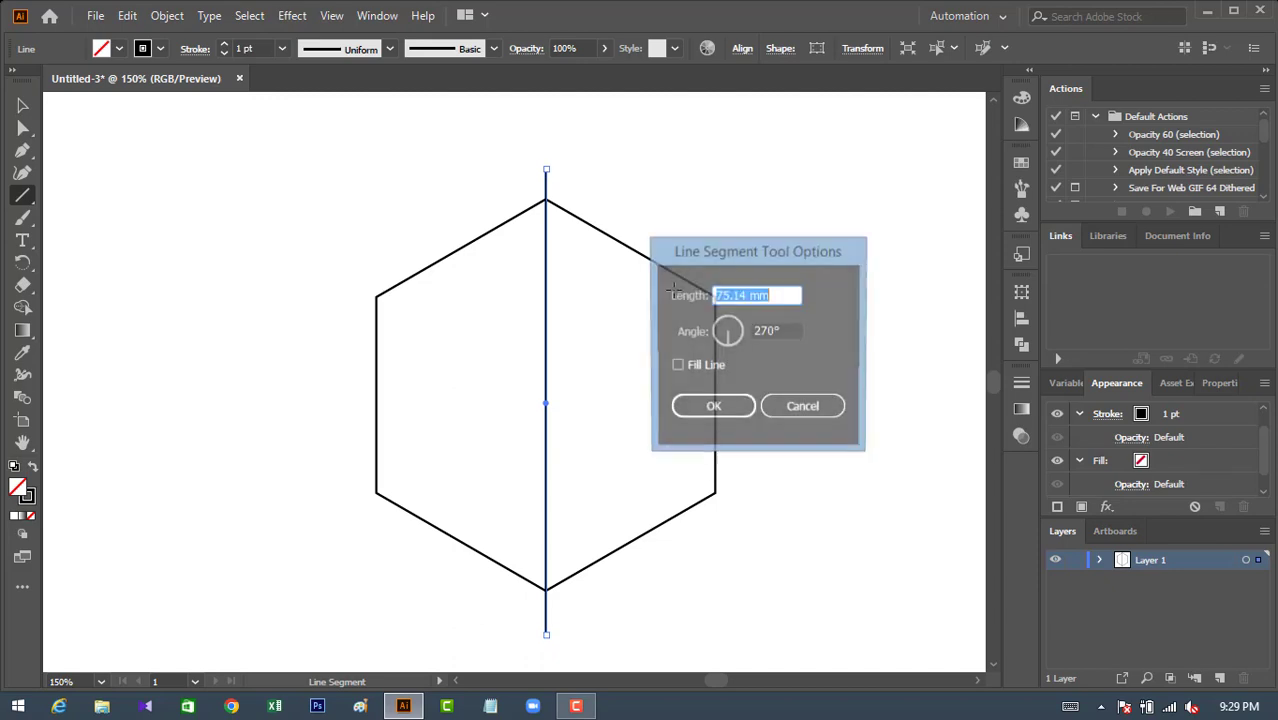
click(805, 410)
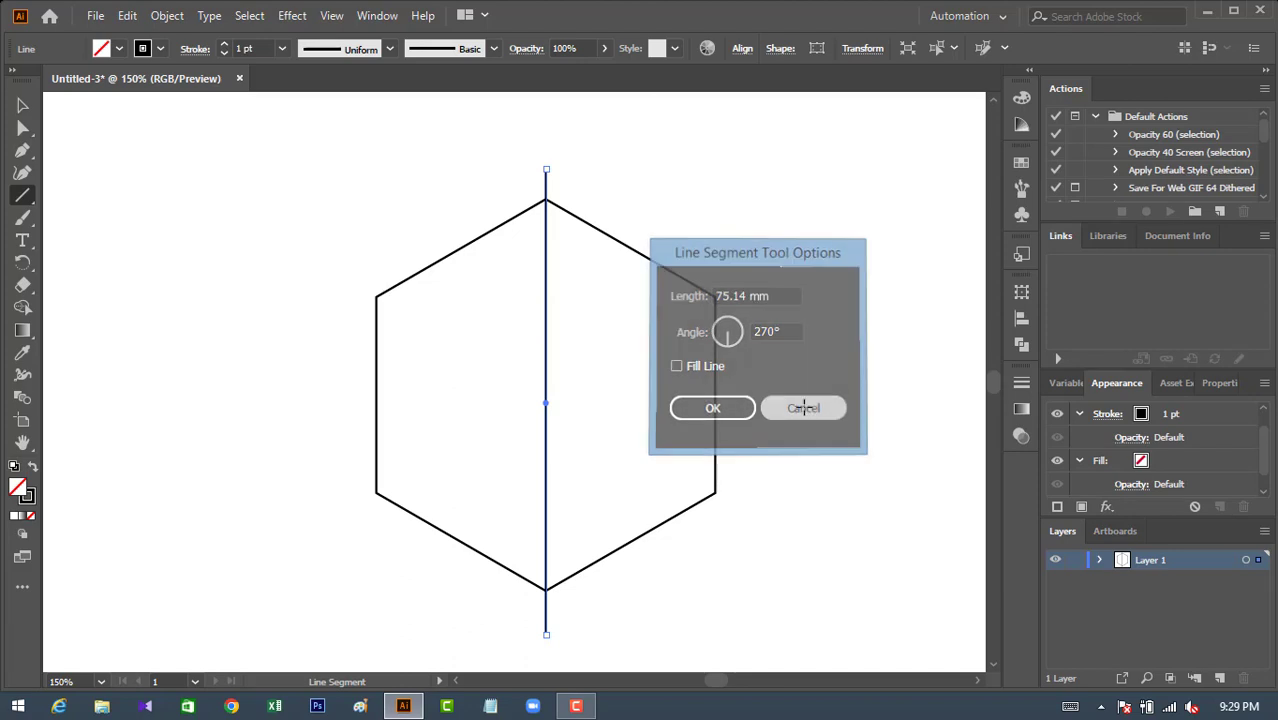
click(23, 106)
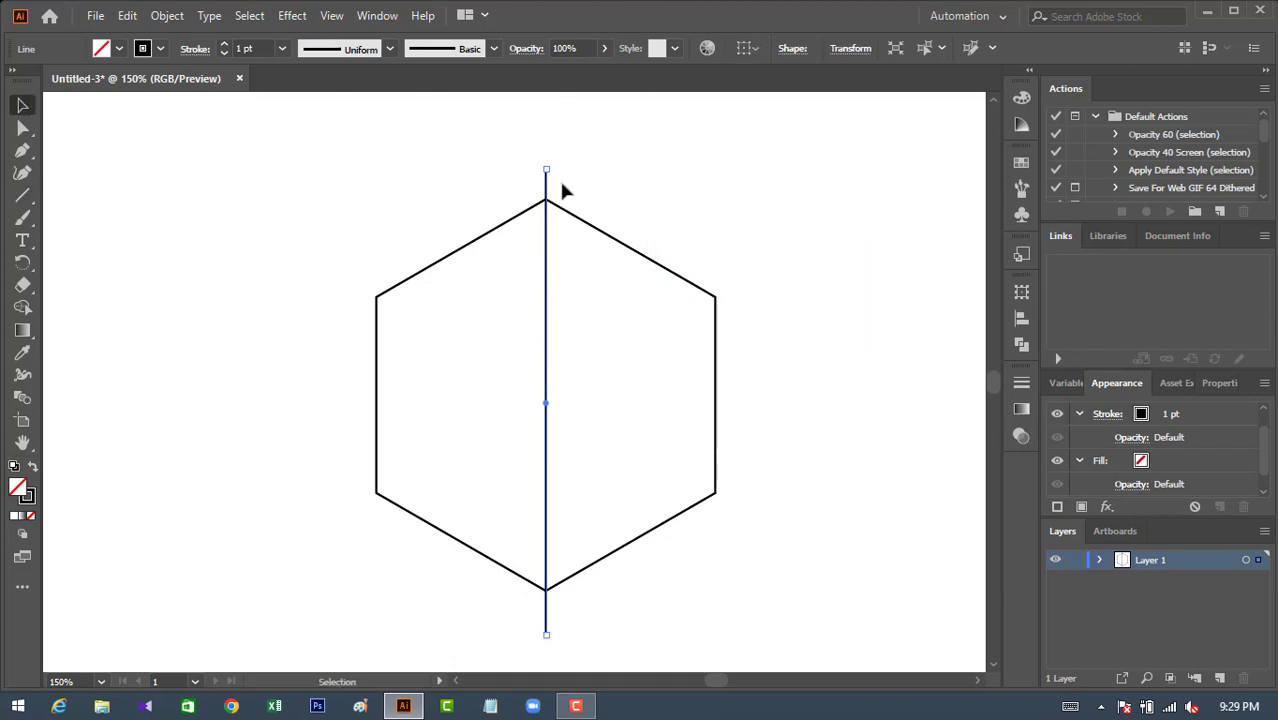
Add two copies of the line, each moved 5 mm right, and select all three.
key(Return)
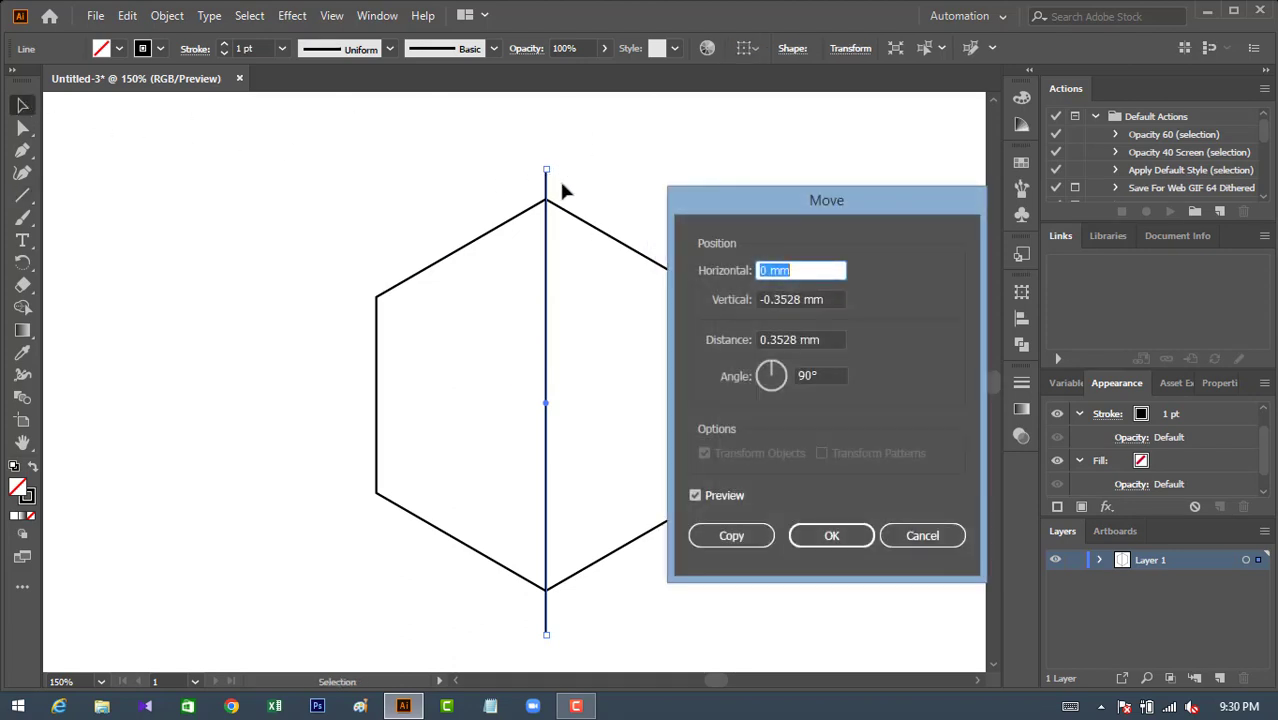
text(5)
click(768, 535)
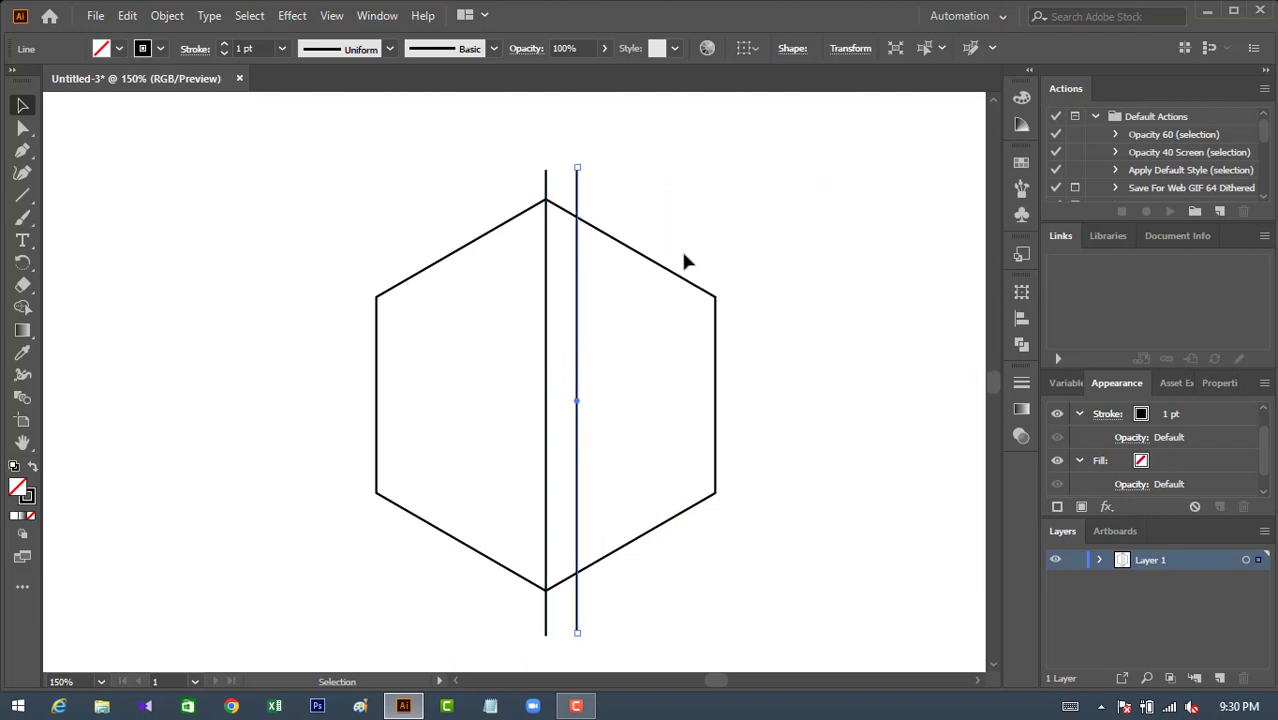
key(Return)
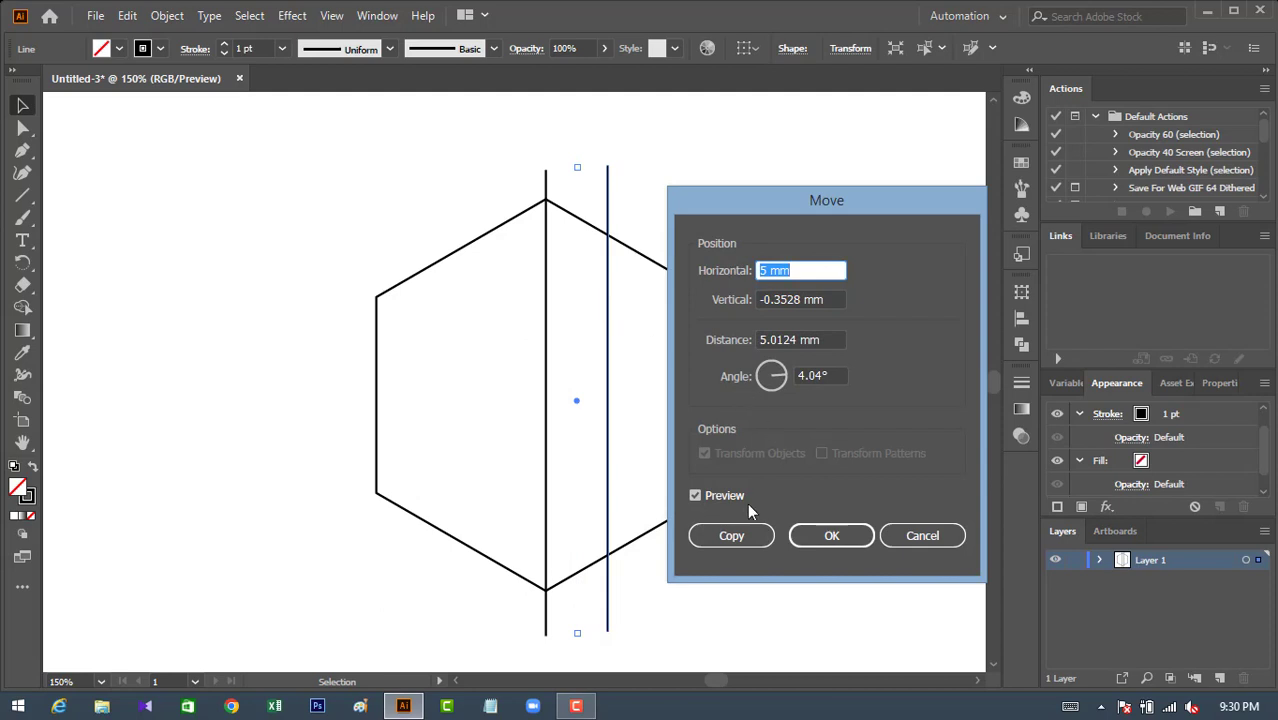
click(725, 500)
click(725, 500)
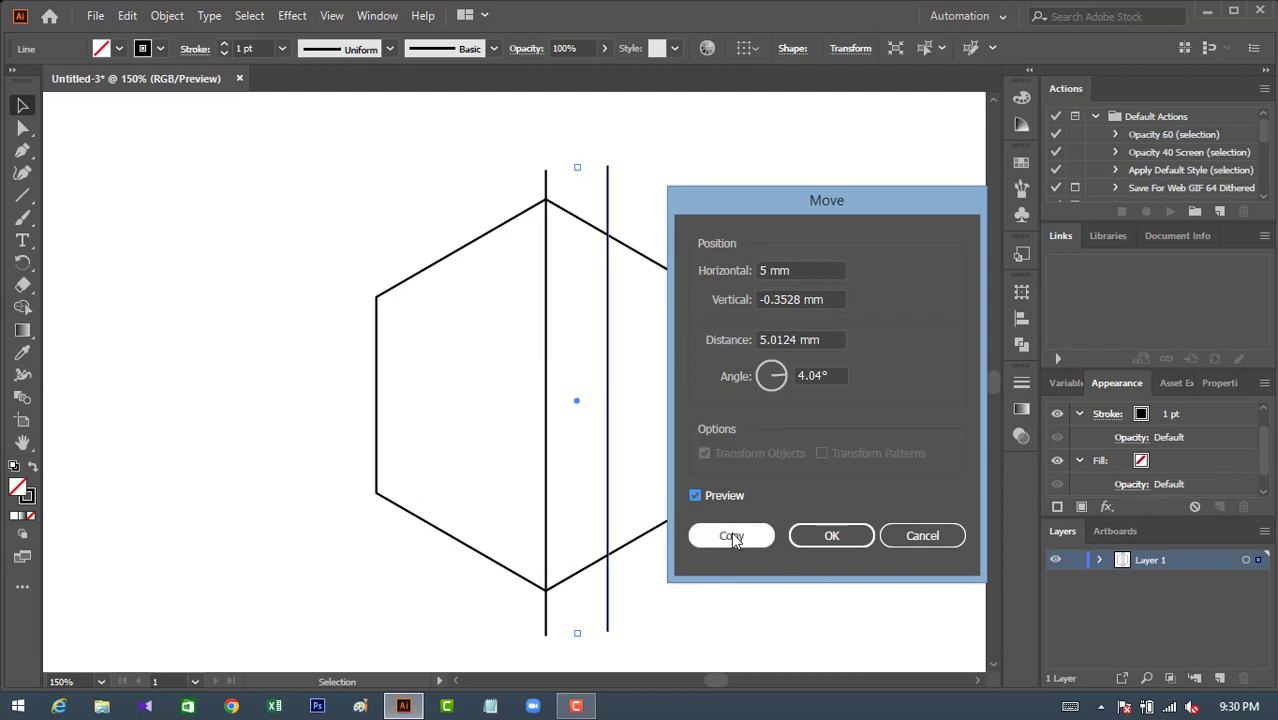
click(731, 535)
click(800, 285)
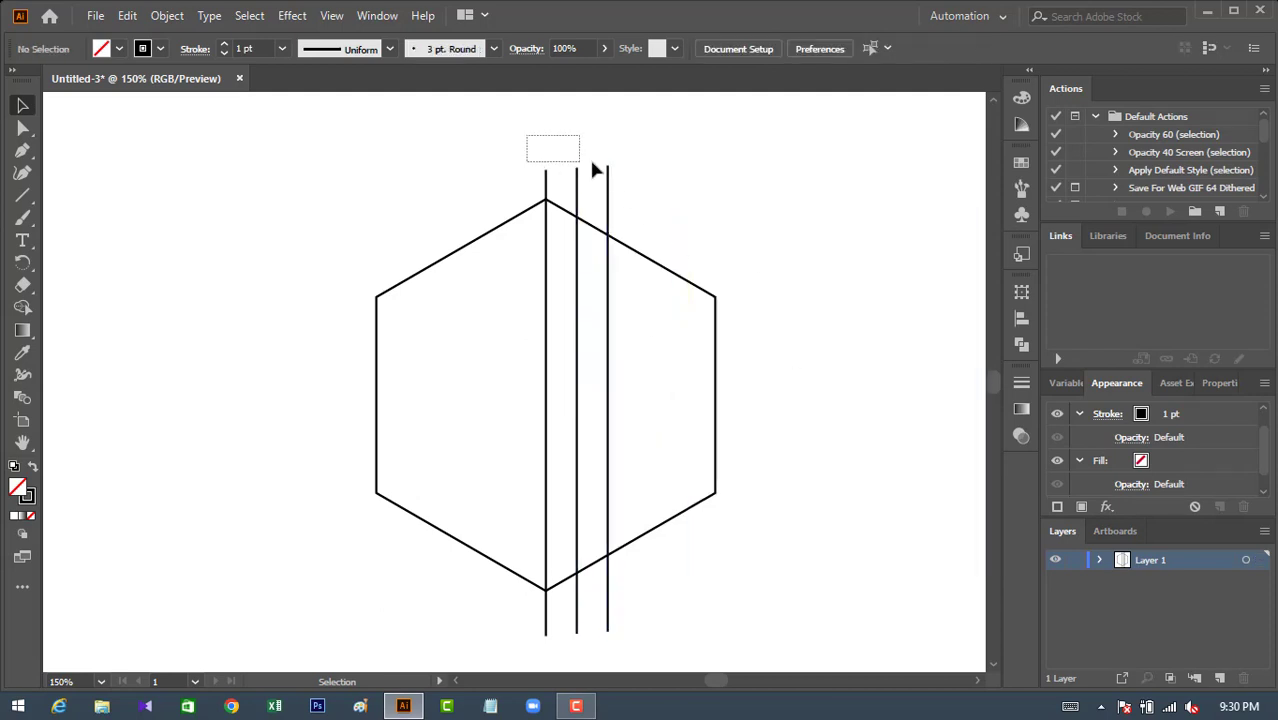
drag(594, 170, 658, 198)
Group the three vertical lines, copy them and paste a copy in front.
right_click(577, 198)
click(630, 300)
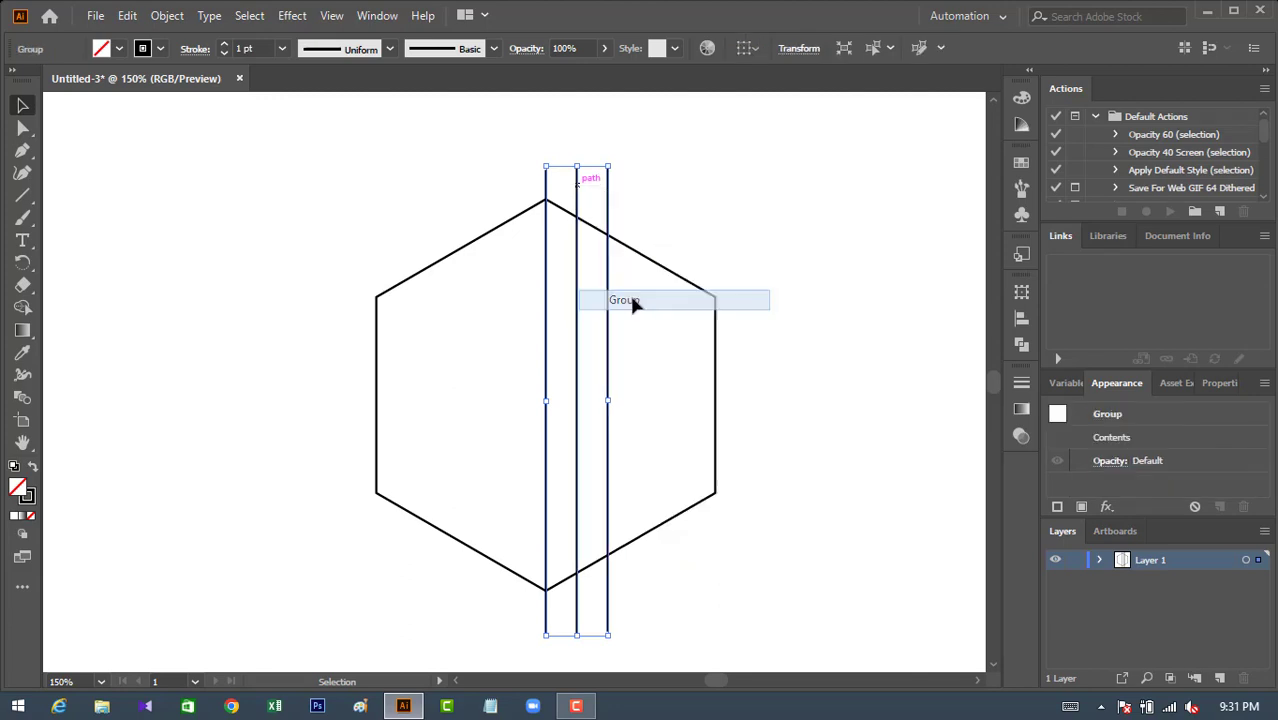
key(Left)
key(Left)
key(Left)
key(Left)
key(Left)
key(Left)
key(Left)
key(Left)
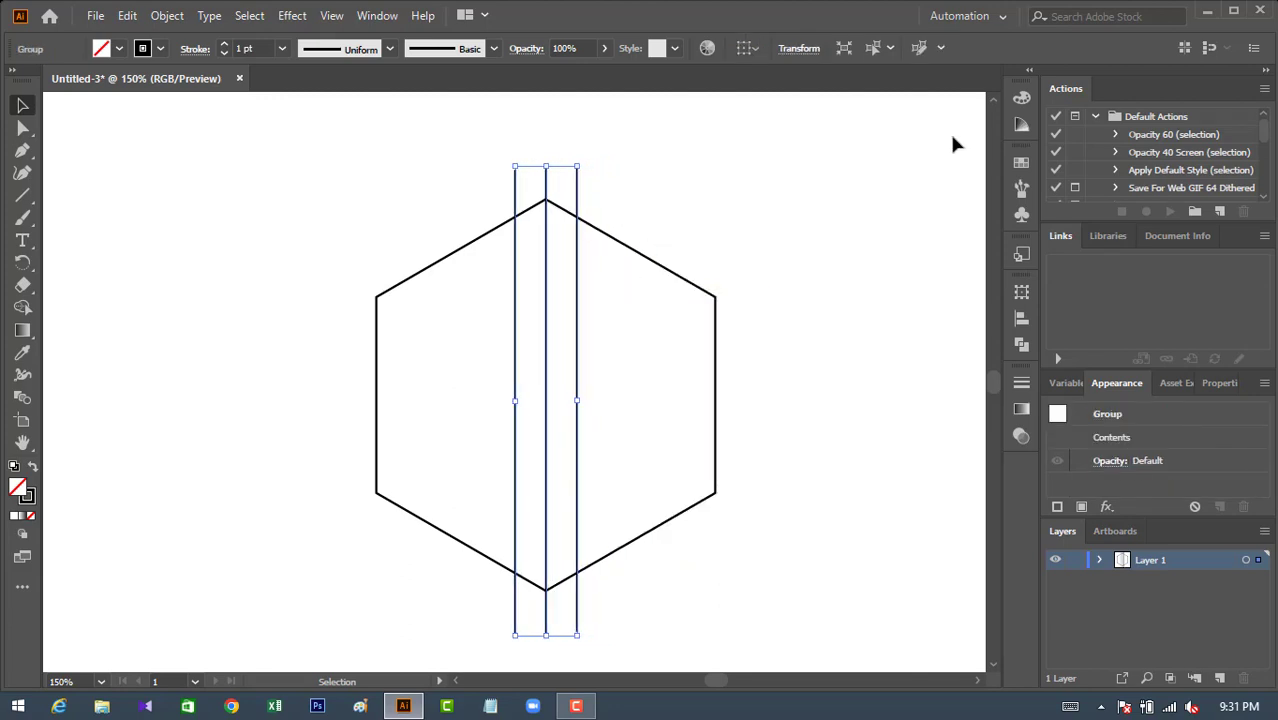
scroll(684, 238, down, 1)
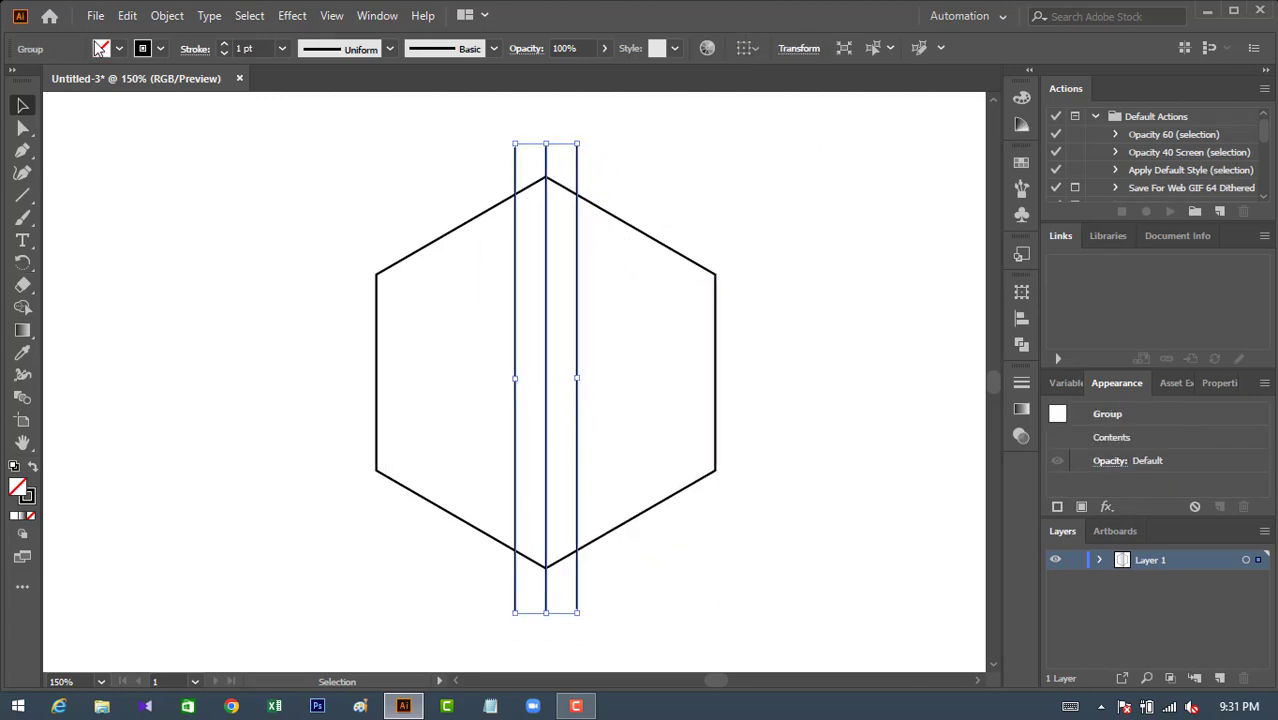
click(127, 15)
click(160, 108)
click(127, 15)
click(165, 151)
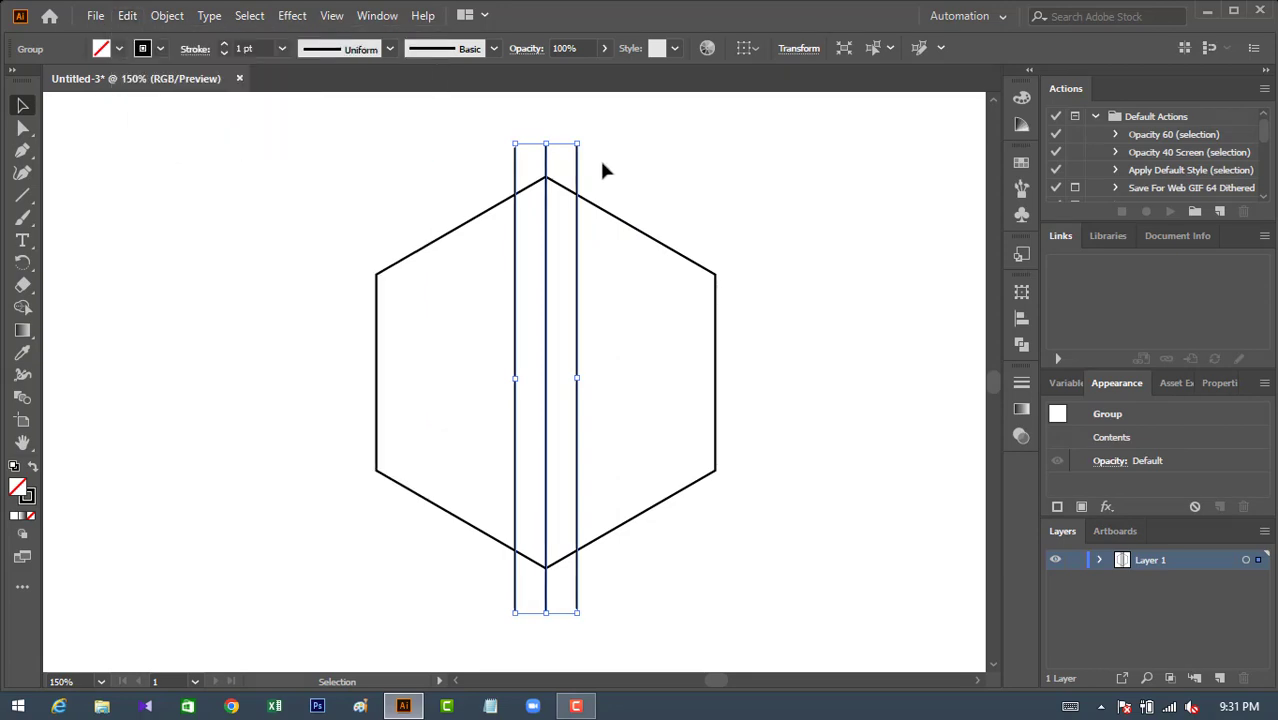
Rotate the pasted copy onto a diagonal rising left to right and nudge it into place.
drag(588, 143, 746, 265)
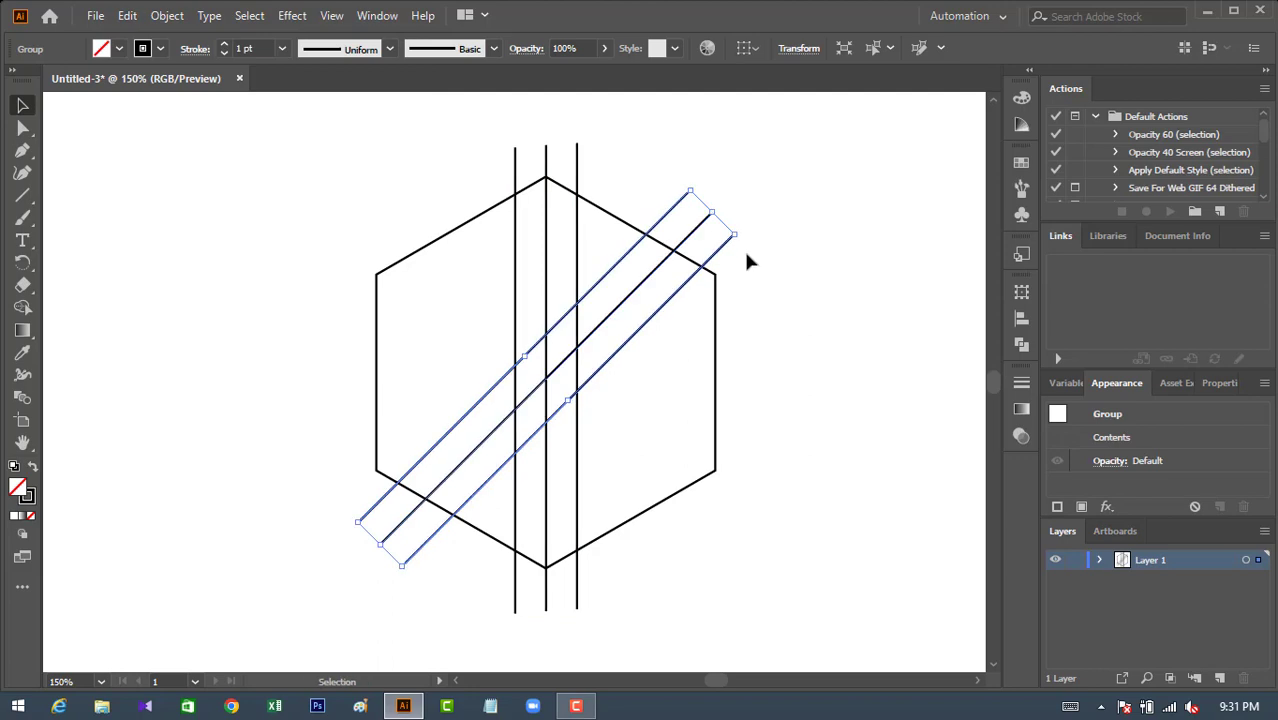
drag(692, 180, 752, 226)
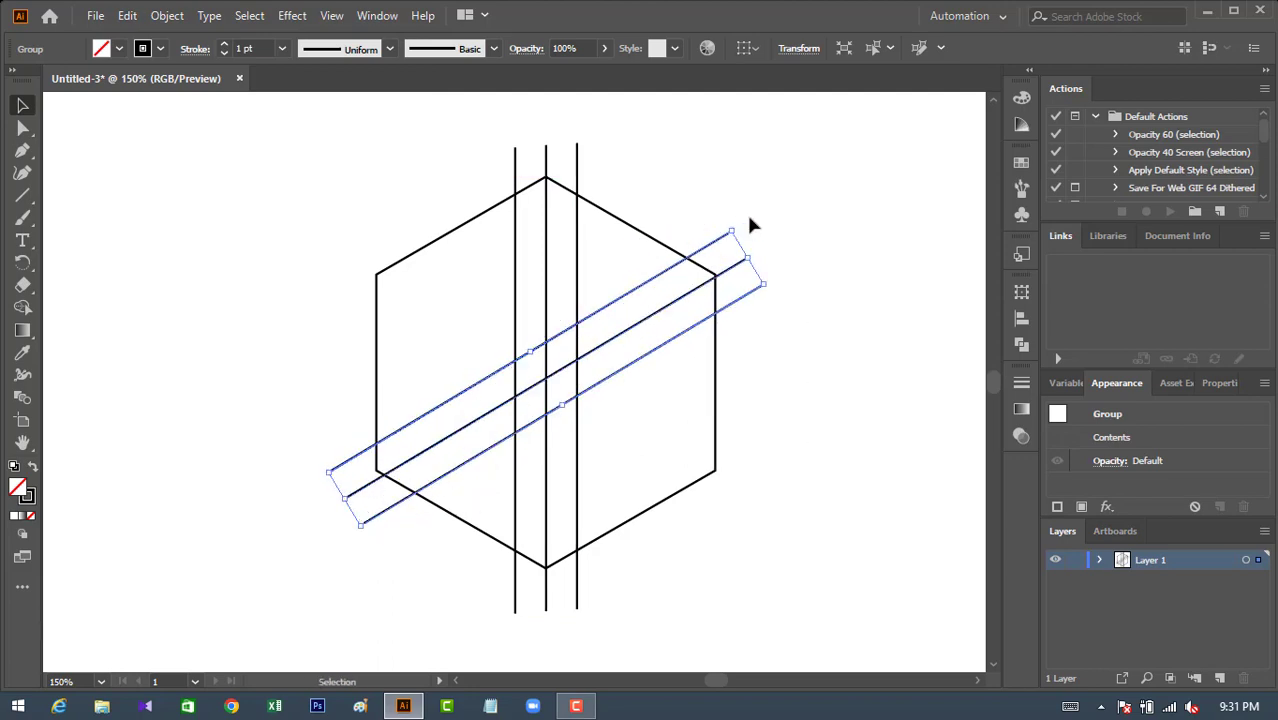
key(Up)
key(Up)
key(Up)
key(Up)
key(Up)
key(Up)
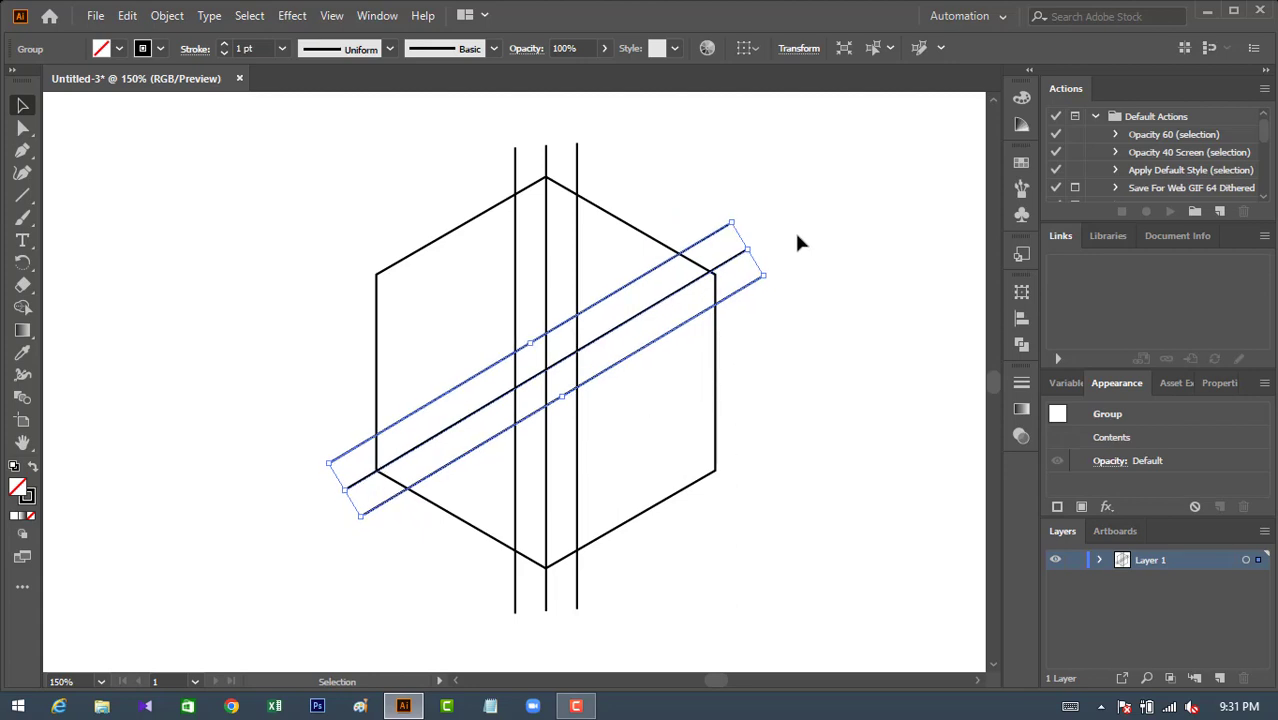
drag(771, 273, 782, 285)
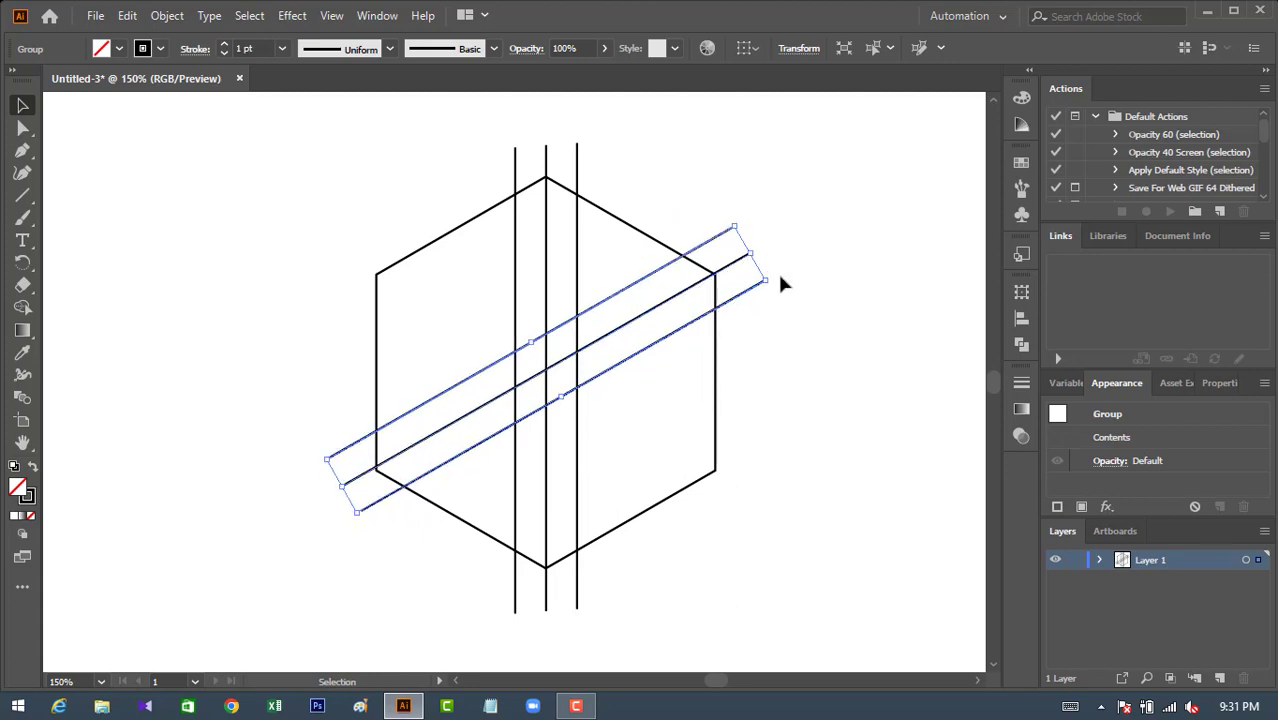
key(Down)
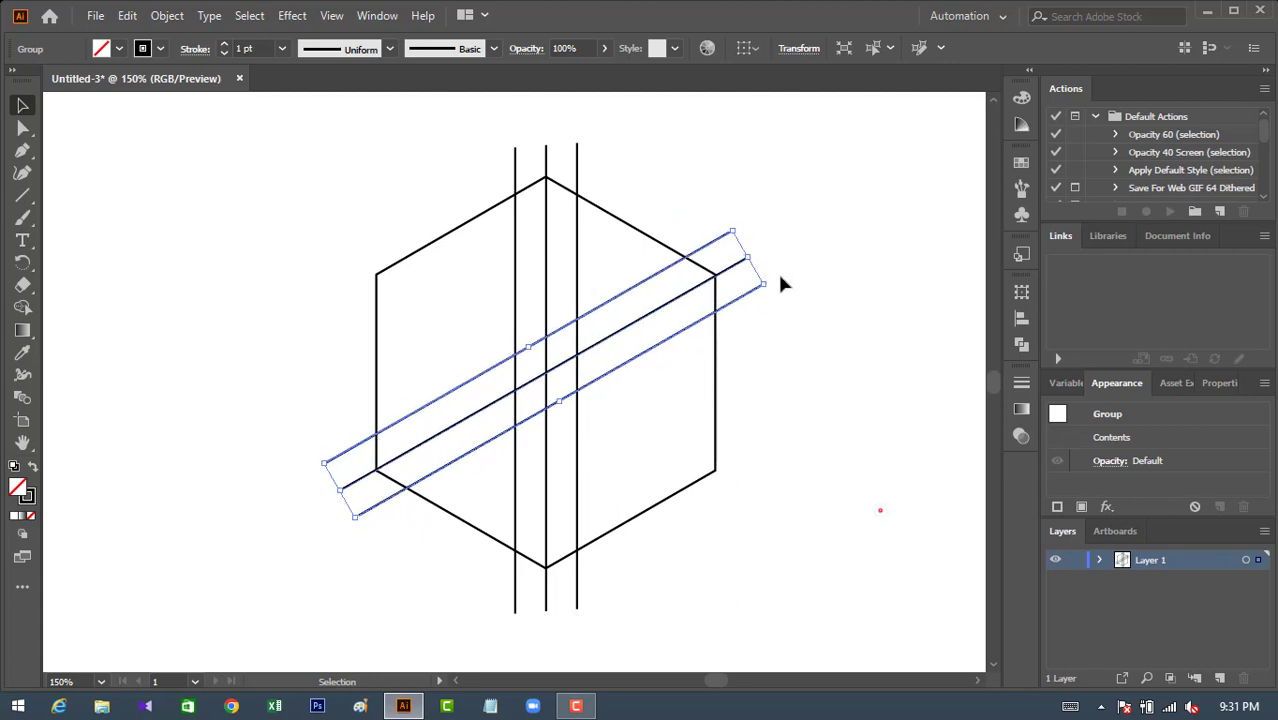
click(616, 206)
drag(494, 122, 632, 182)
Paste another copy of the vertical lines and rotate it onto the falling diagonal.
click(127, 15)
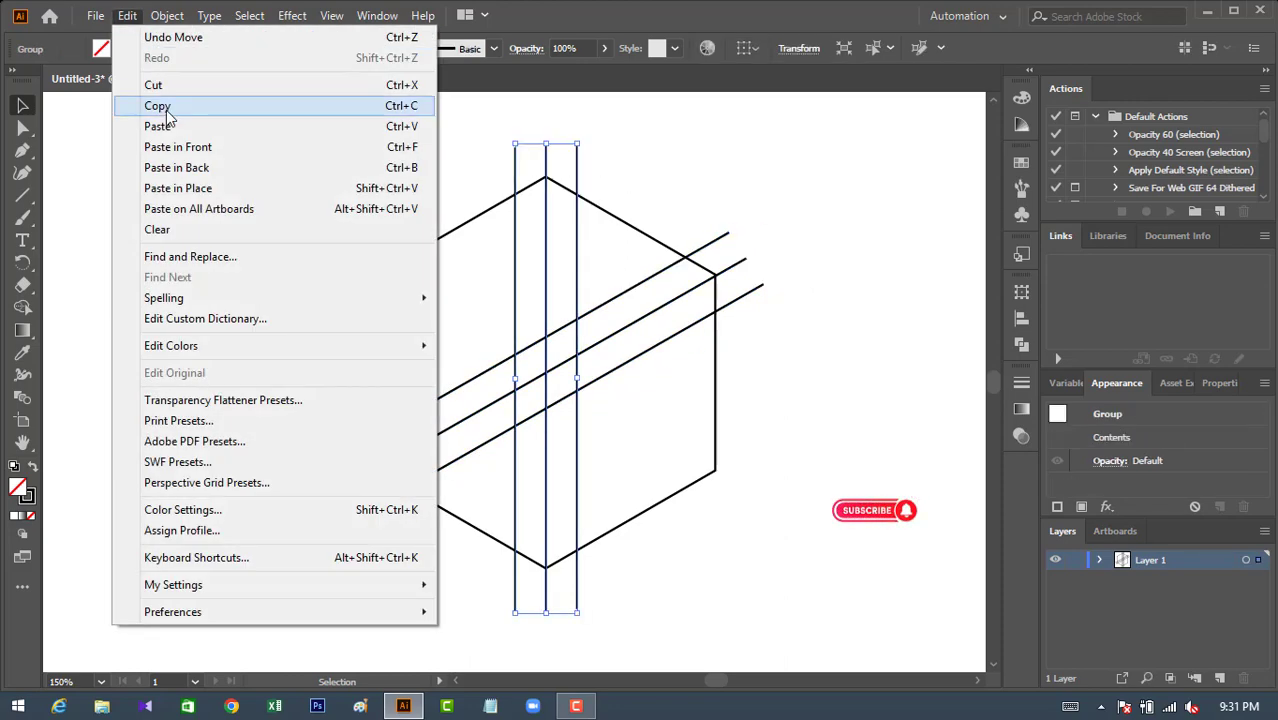
click(203, 147)
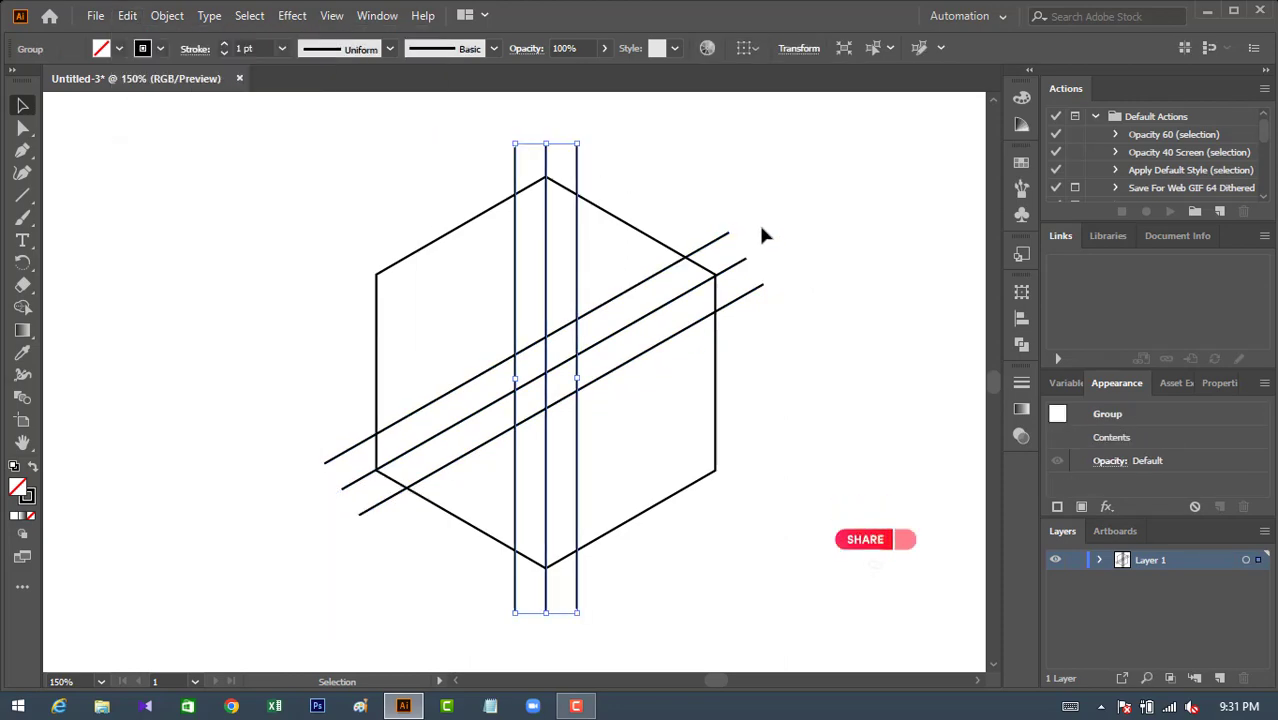
drag(505, 131, 260, 256)
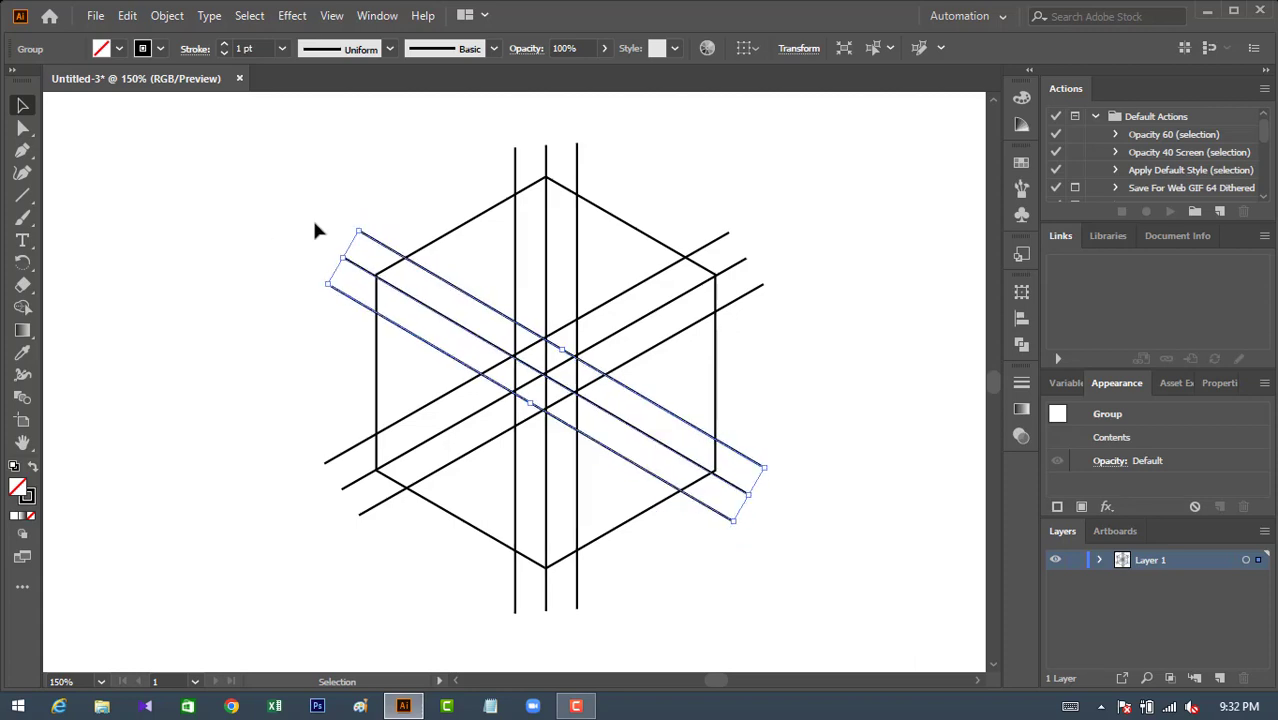
drag(352, 224, 346, 219)
key(Up)
click(815, 420)
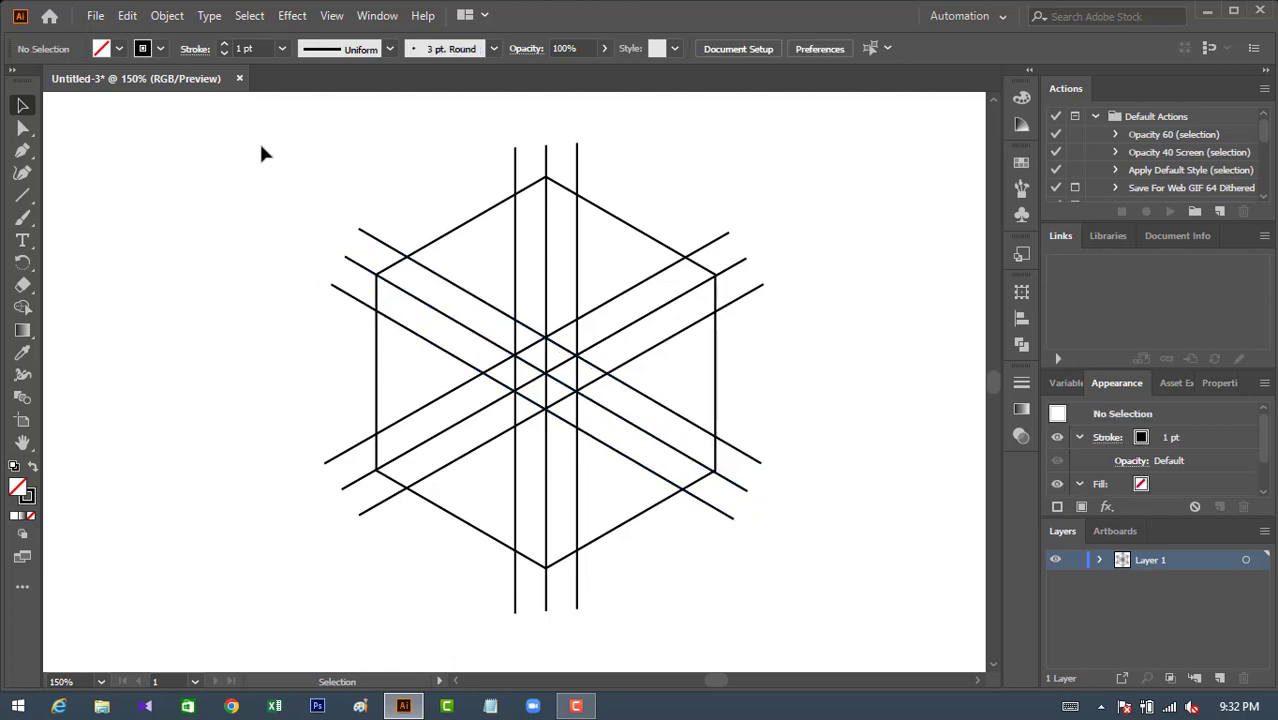
drag(260, 153, 855, 651)
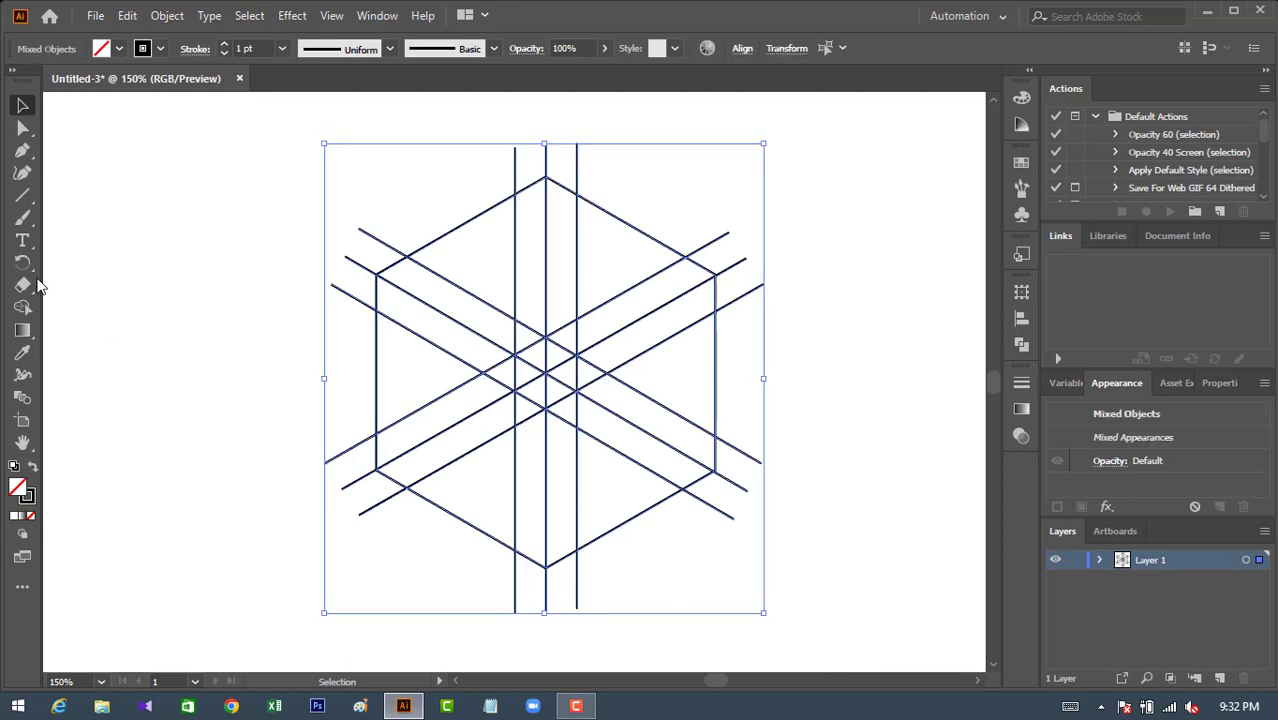
click(95, 184)
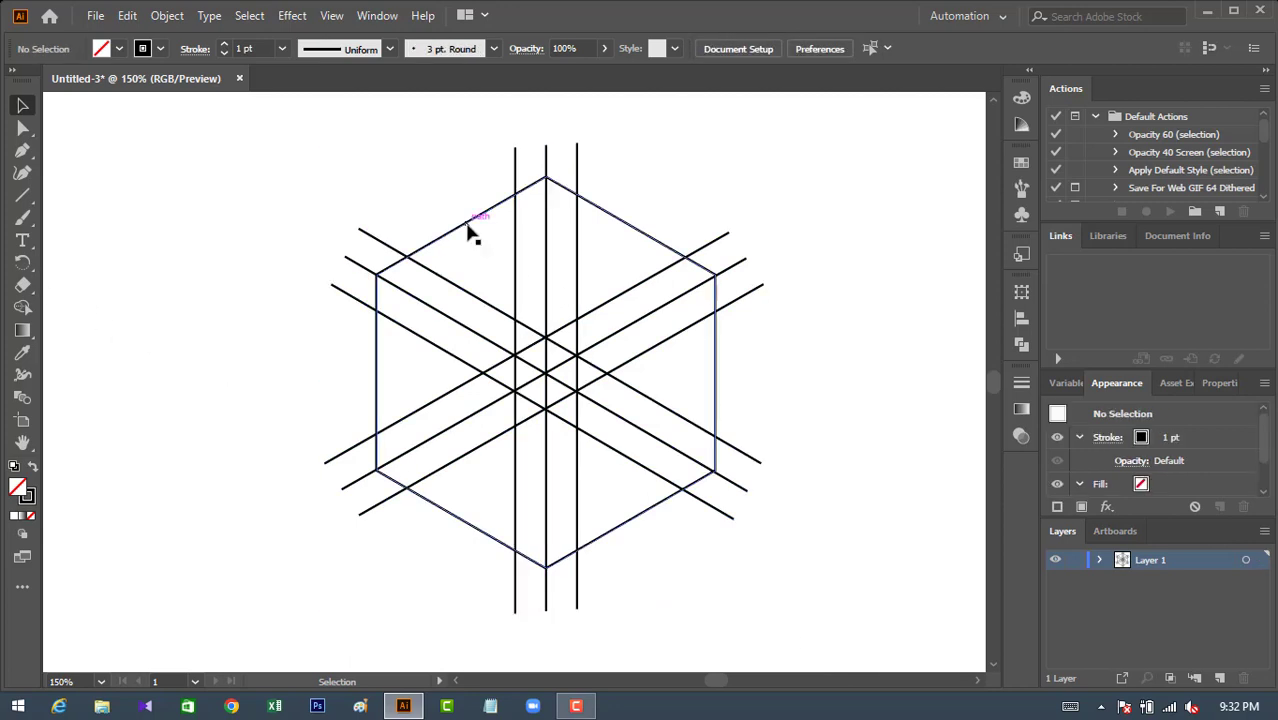
click(467, 230)
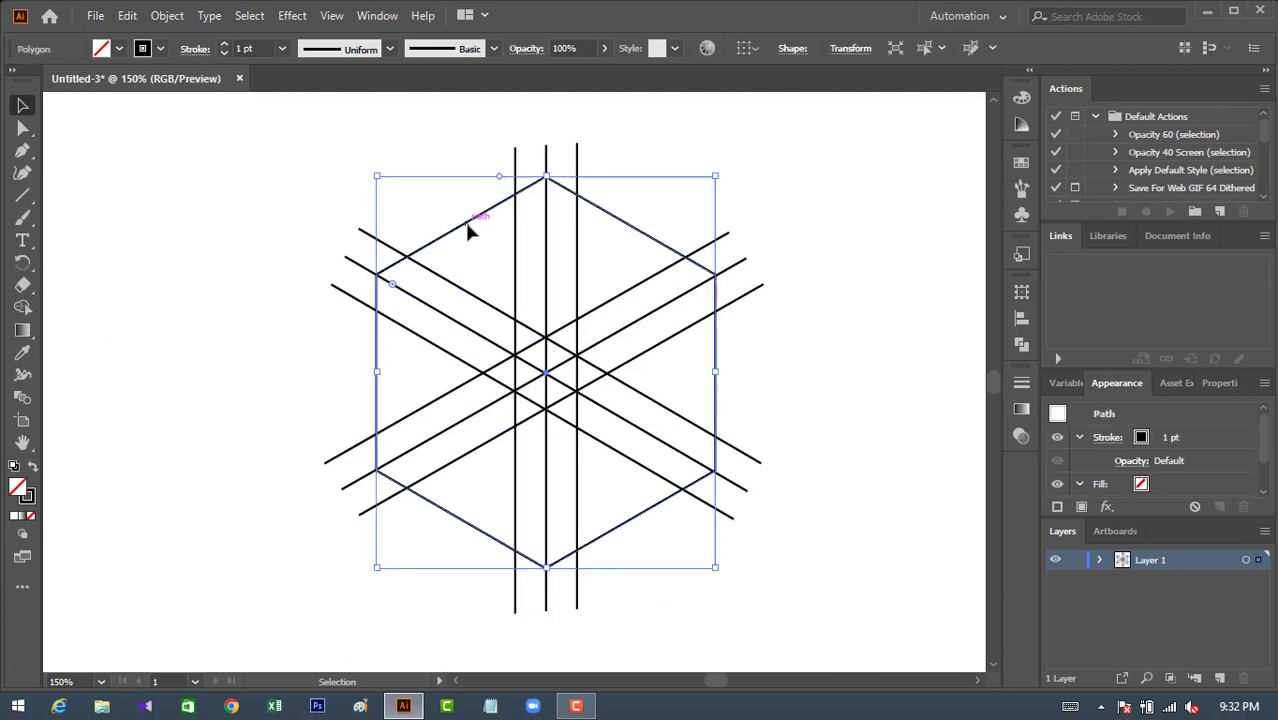
Paste a hexagon copy and shrink it to about 42.51 × 47.26 mm inside the original.
click(130, 16)
click(172, 112)
click(127, 15)
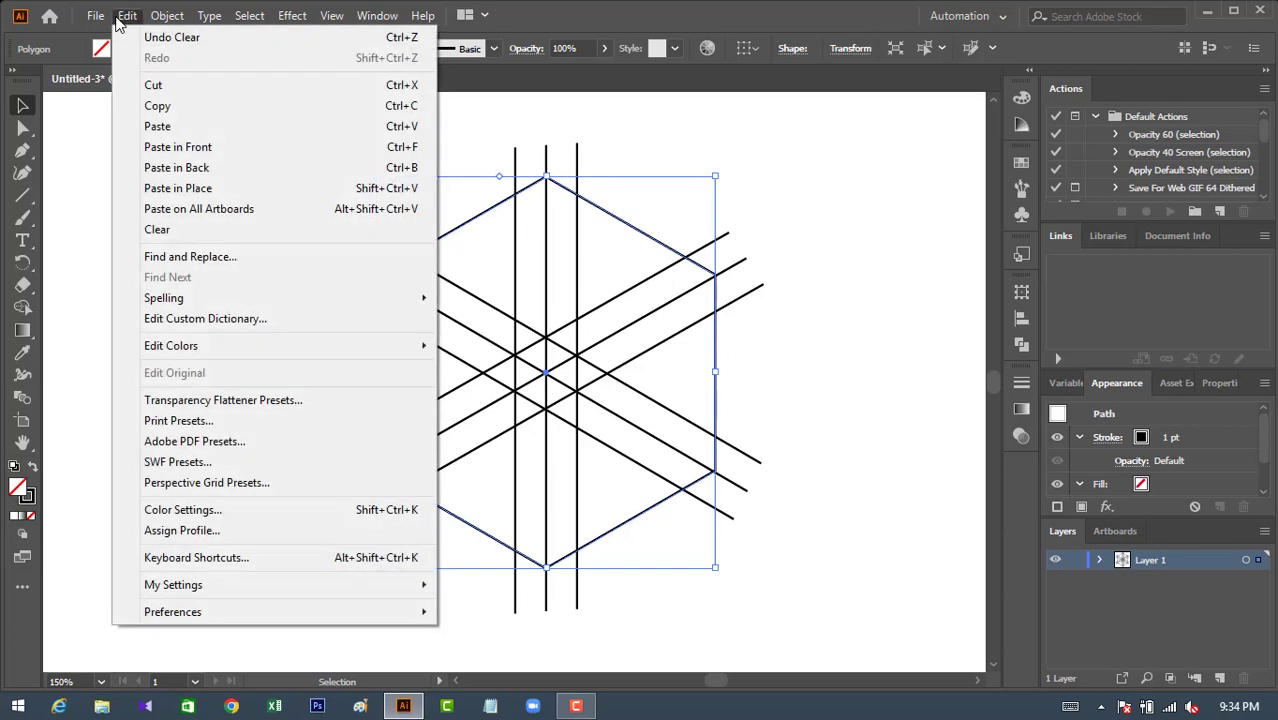
click(193, 151)
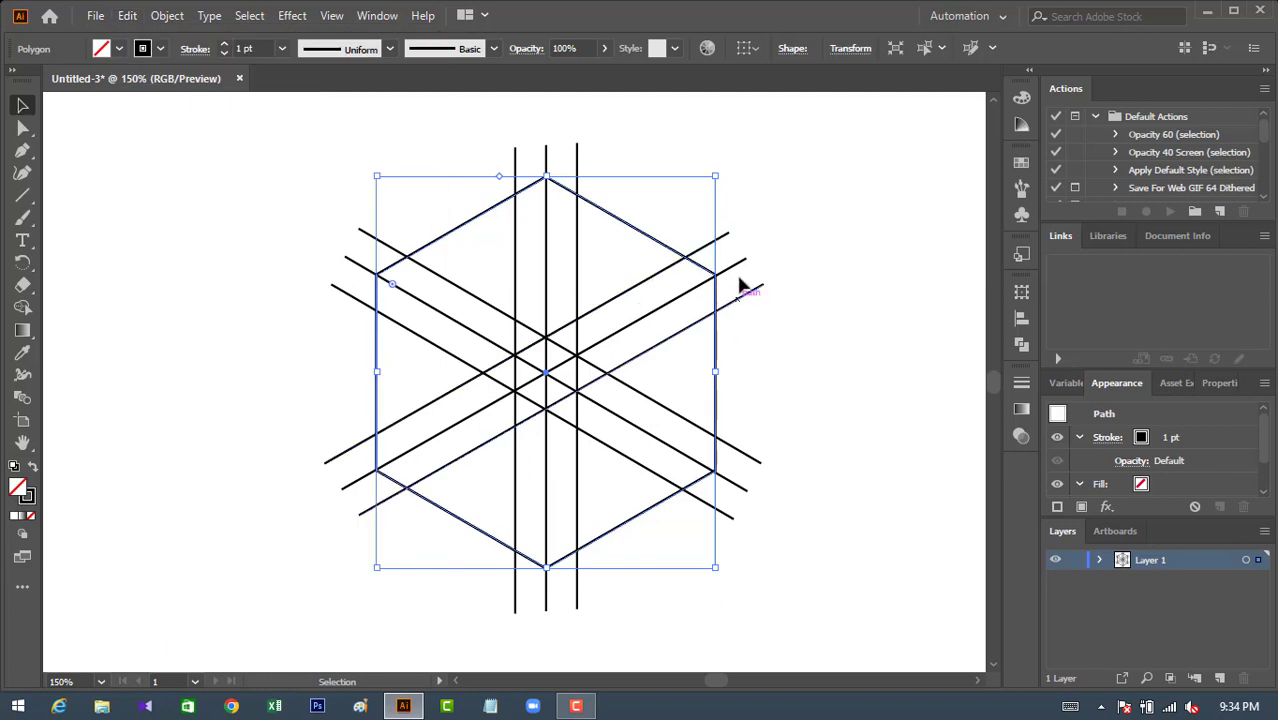
drag(716, 175, 673, 210)
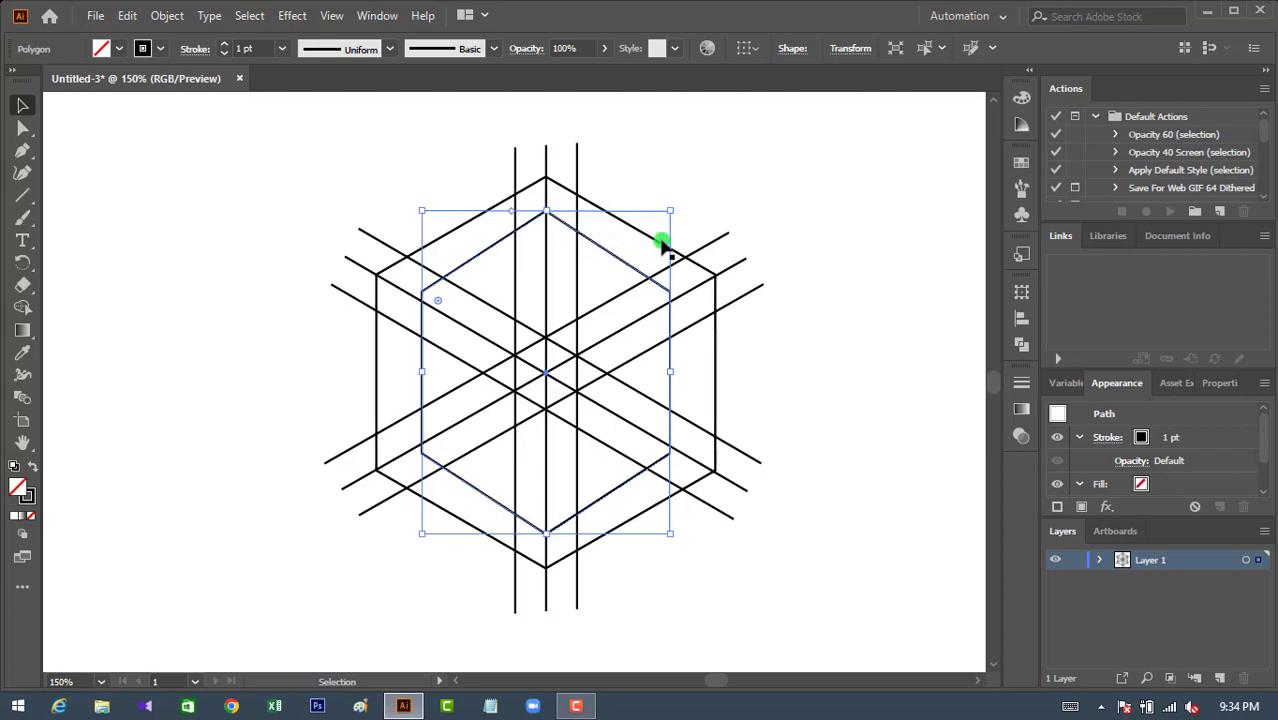
click(853, 200)
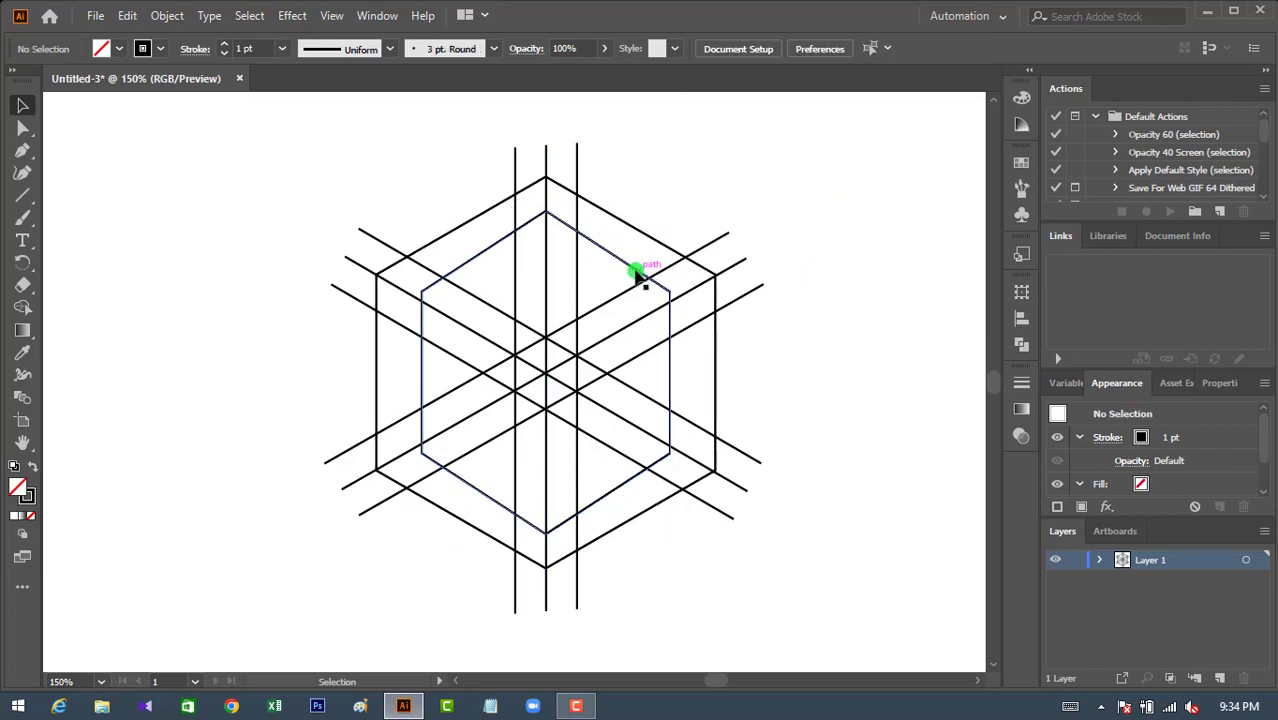
drag(636, 276, 640, 273)
drag(637, 272, 649, 269)
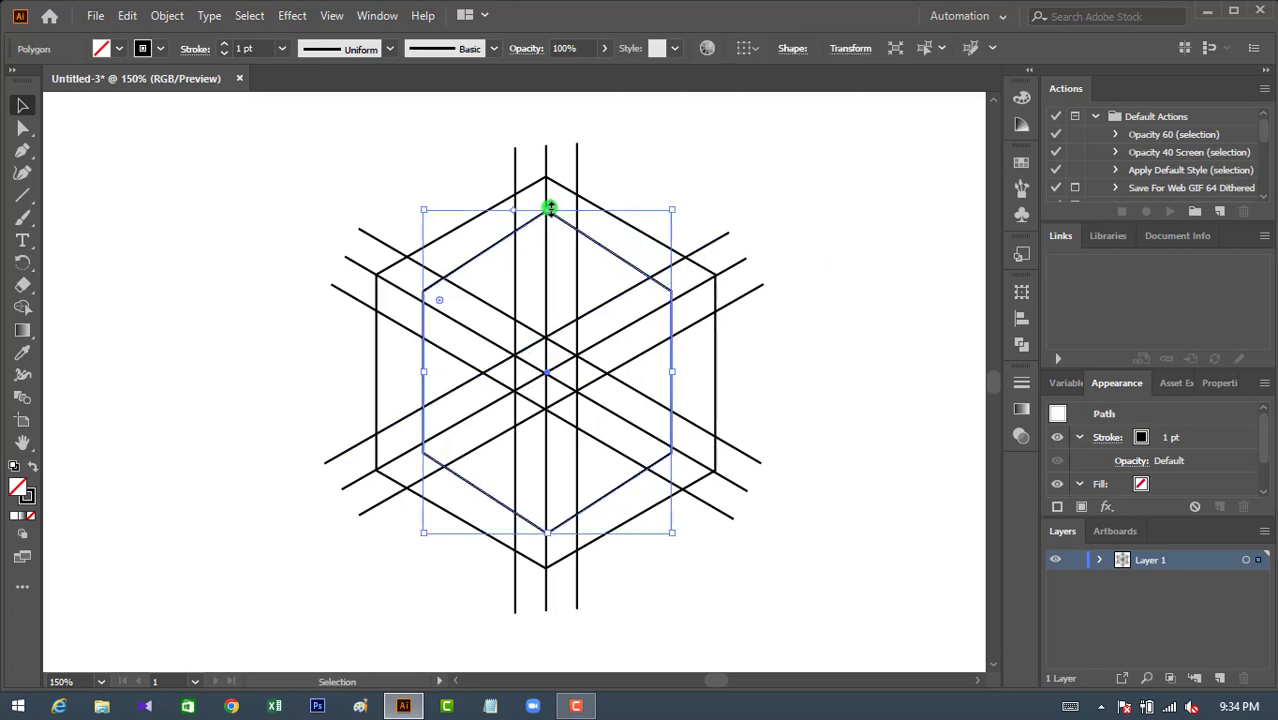
drag(549, 208, 548, 215)
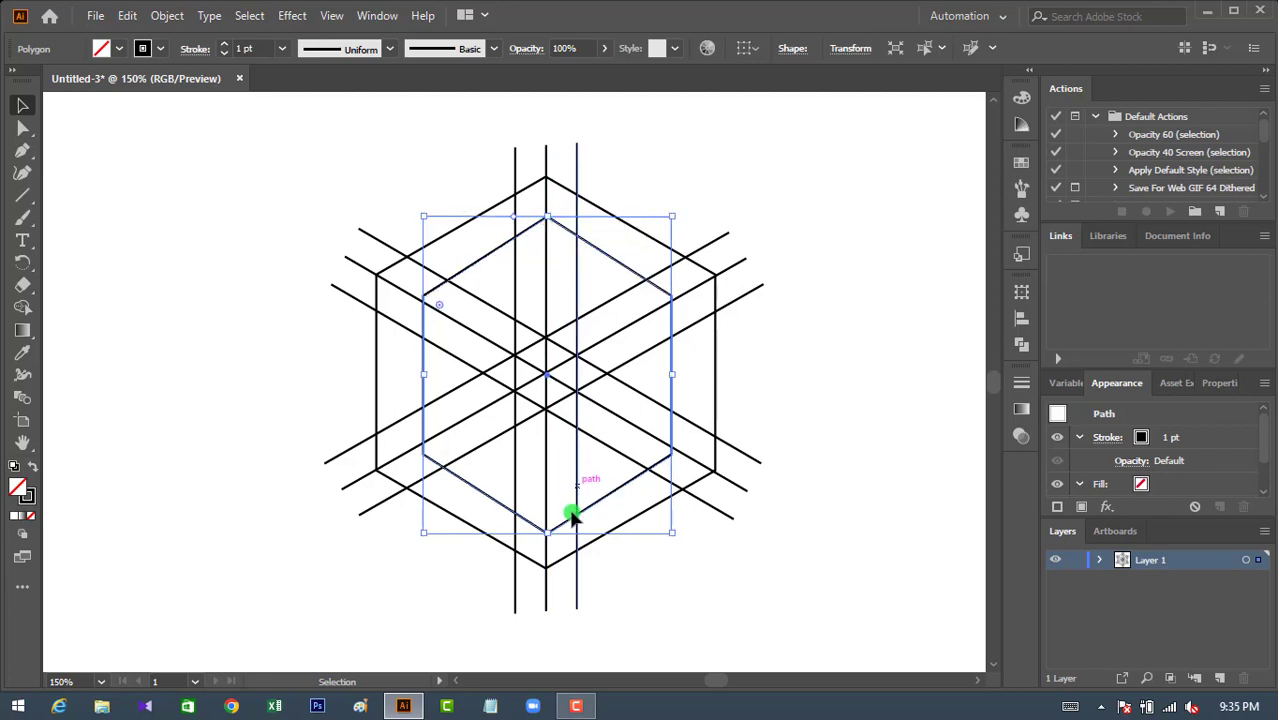
drag(546, 531, 540, 527)
click(796, 352)
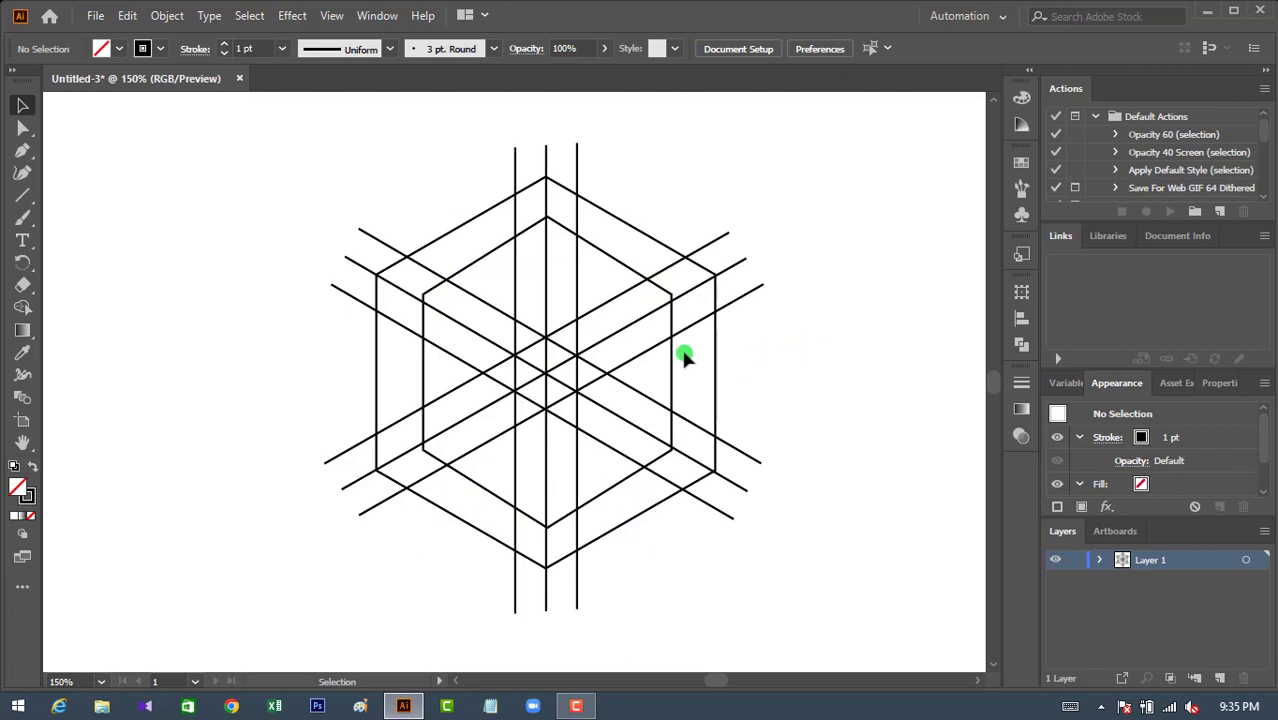
click(619, 262)
Paste a copy of the inner hexagon and shrink it about its centre.
click(127, 15)
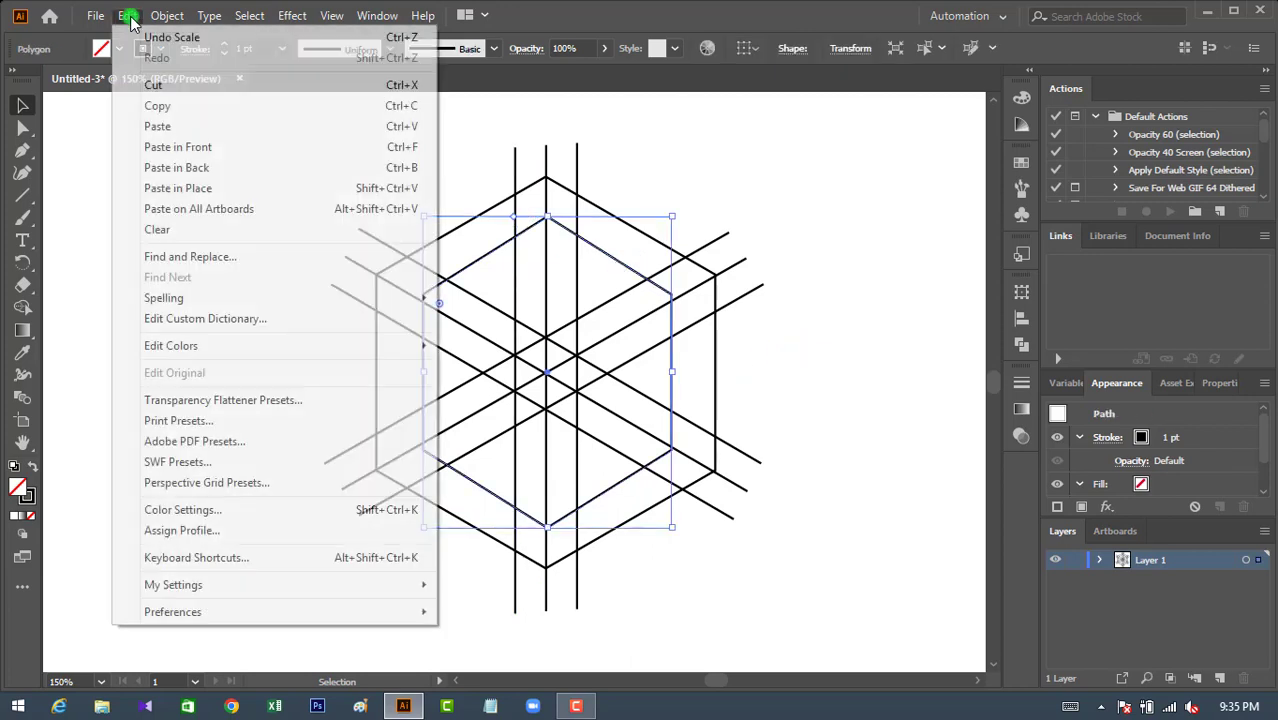
click(160, 104)
click(124, 16)
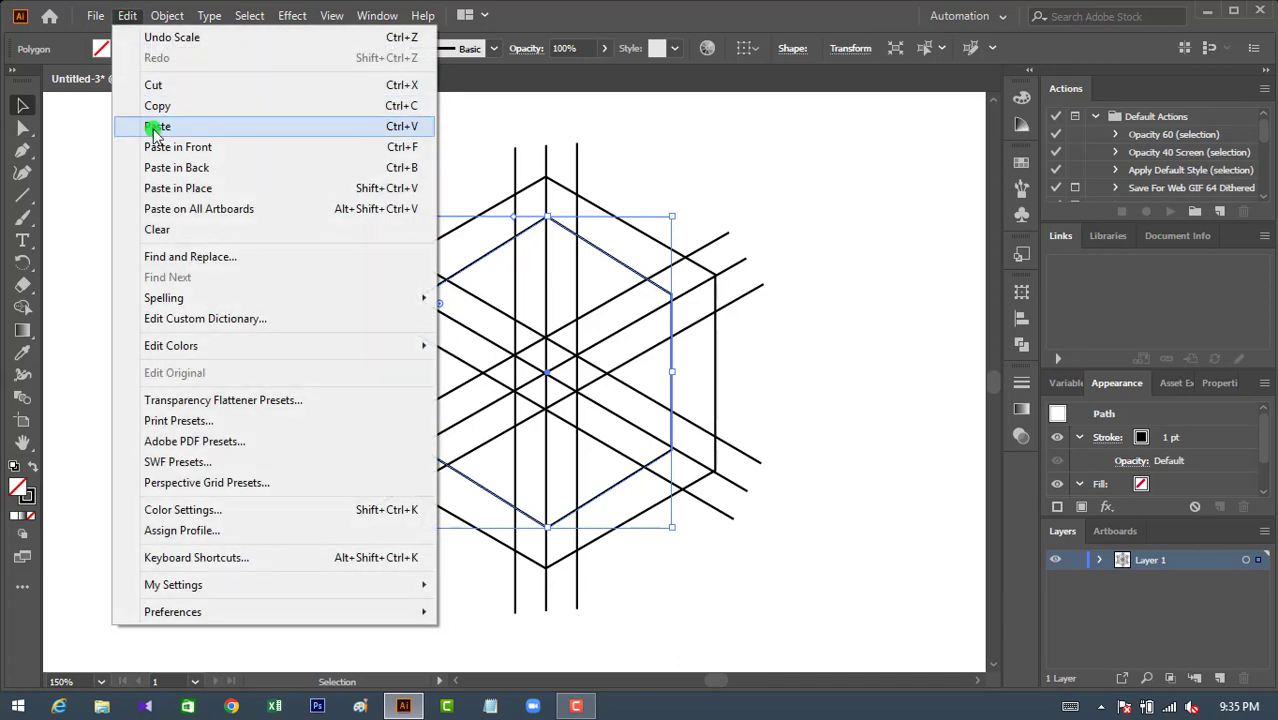
click(160, 141)
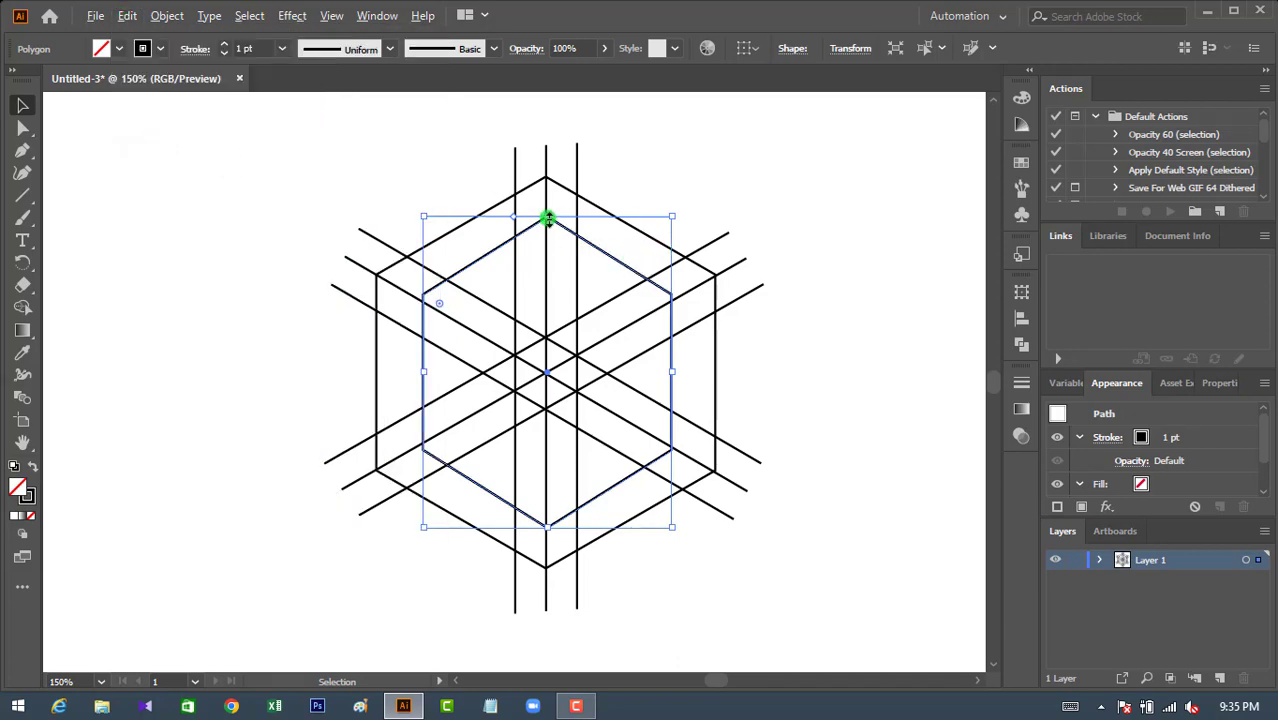
drag(548, 218, 548, 216)
drag(670, 213, 621, 258)
drag(545, 490, 545, 477)
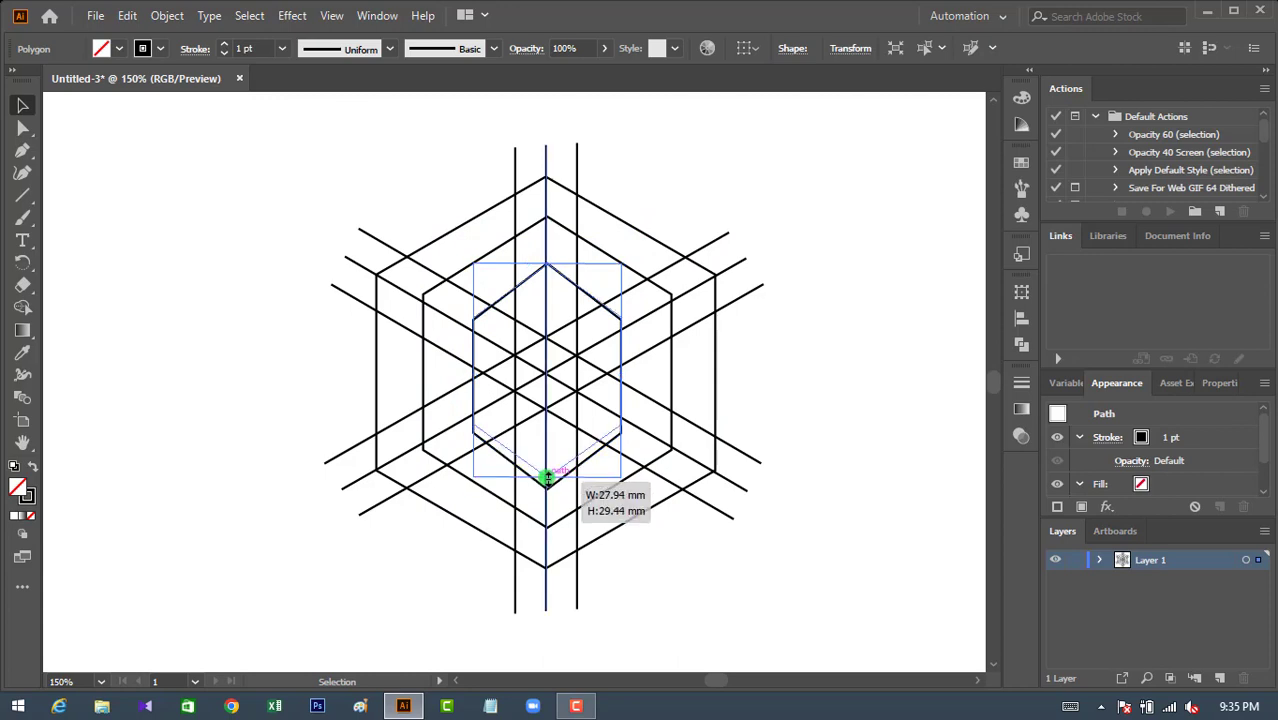
click(828, 371)
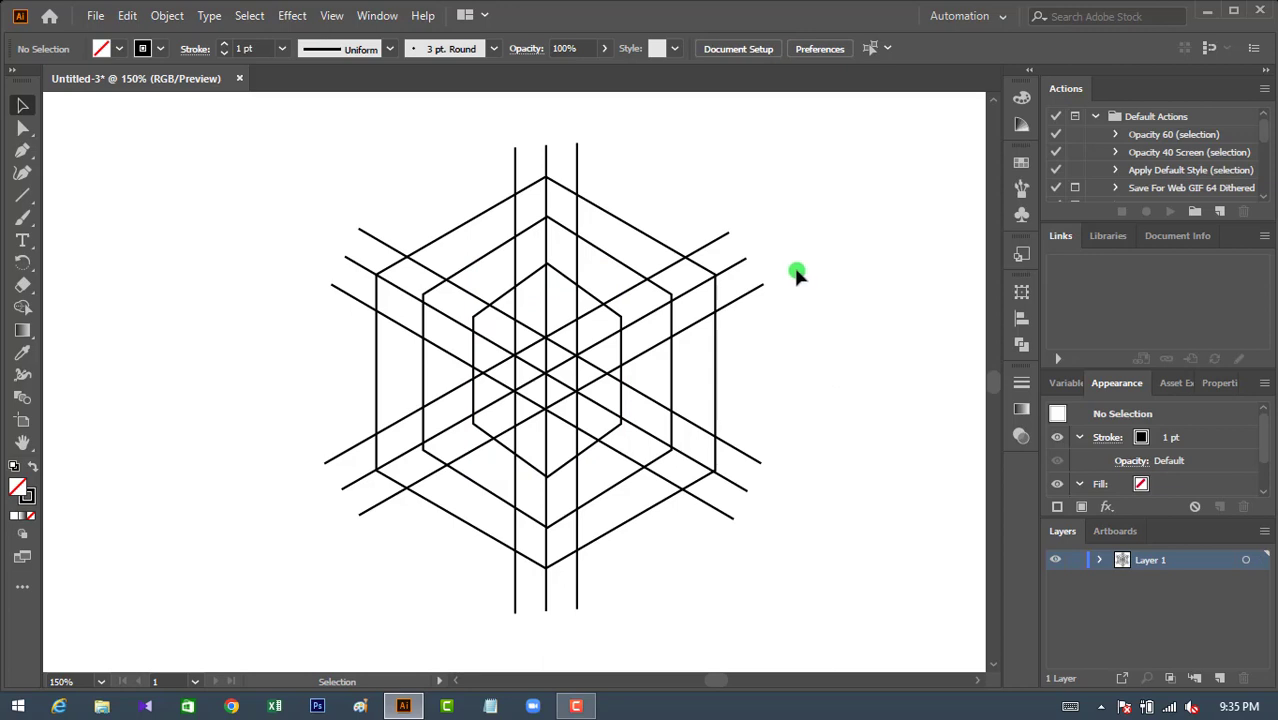
Widen the smallest hexagon to meet the inner grid lines, then select all shapes.
click(474, 372)
drag(474, 372, 467, 372)
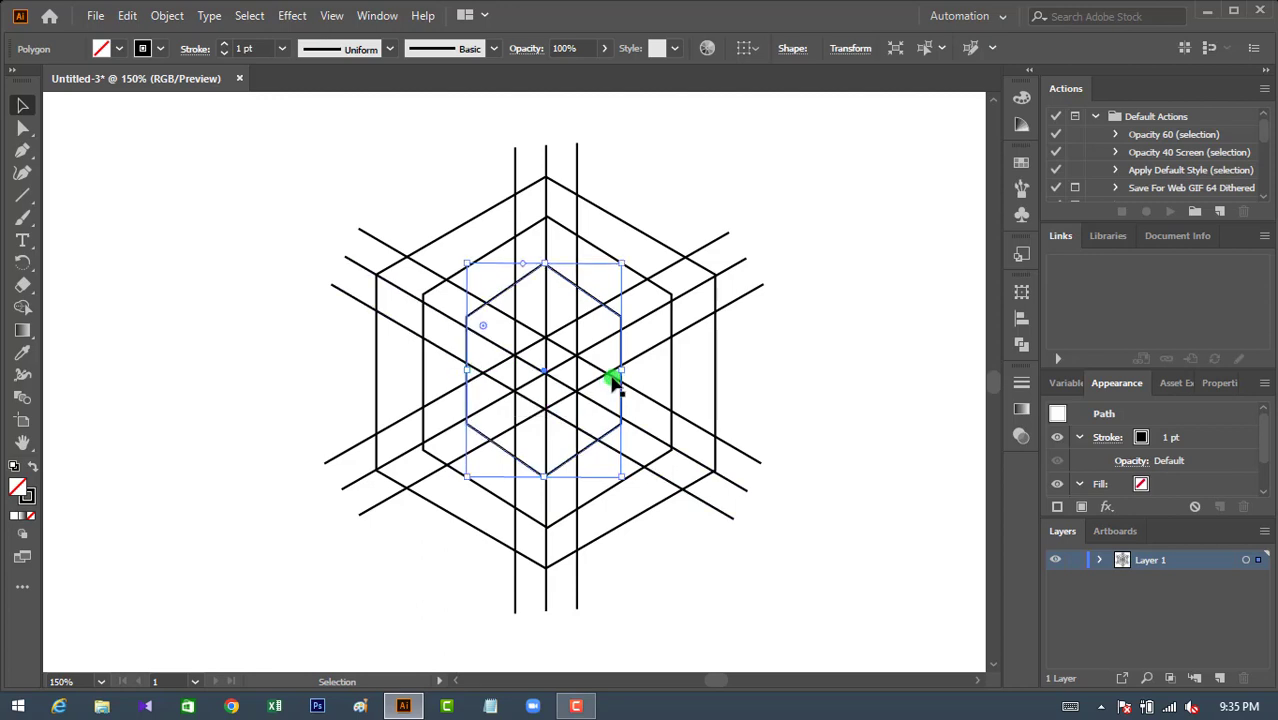
drag(622, 369, 630, 369)
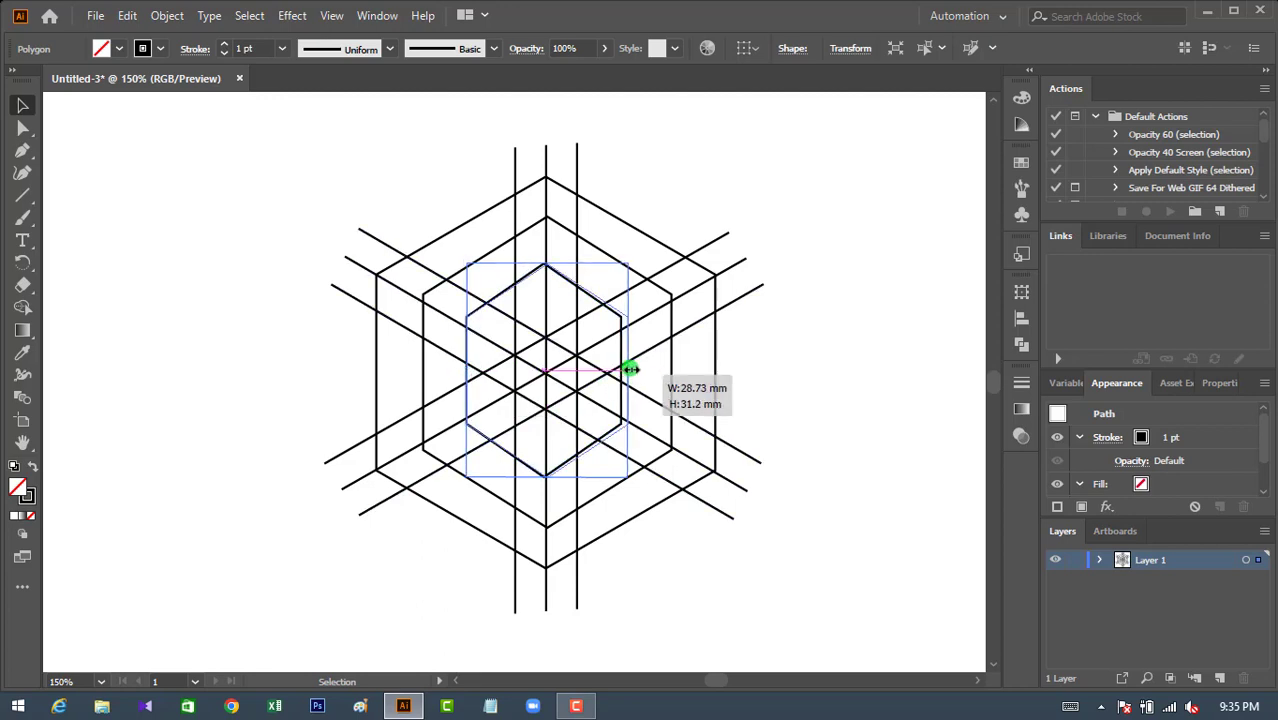
click(778, 357)
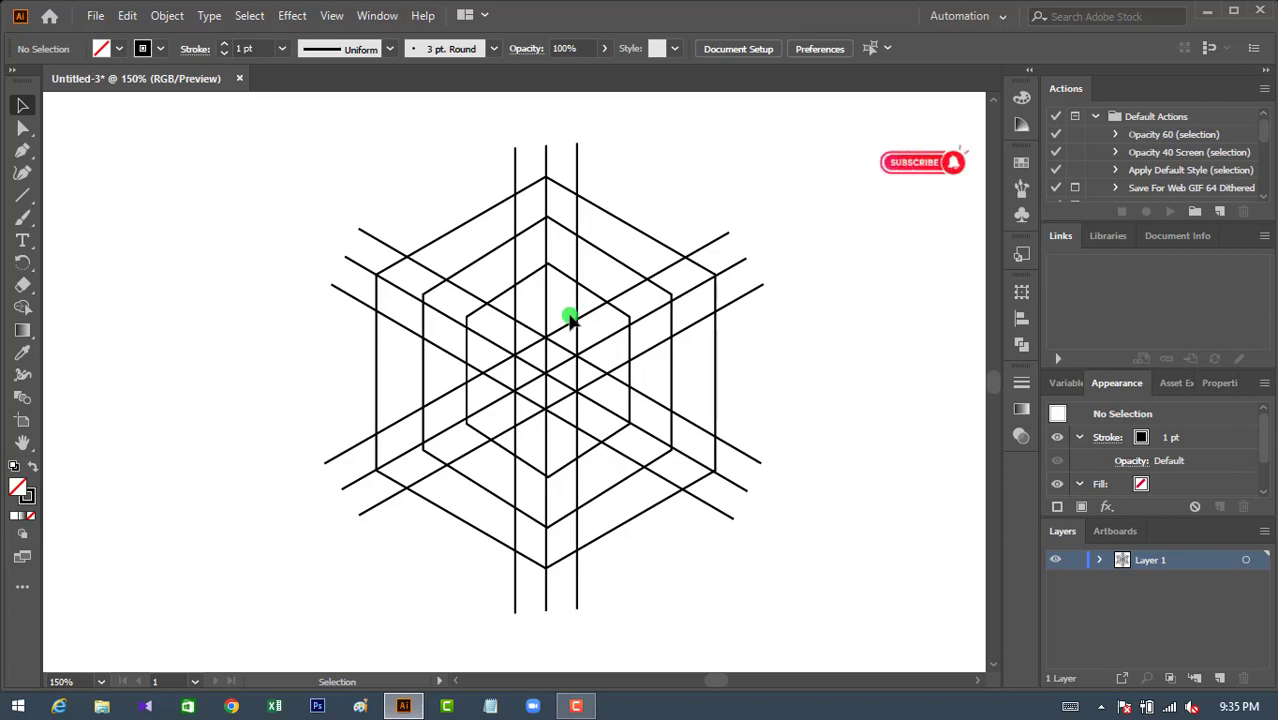
drag(277, 129, 868, 628)
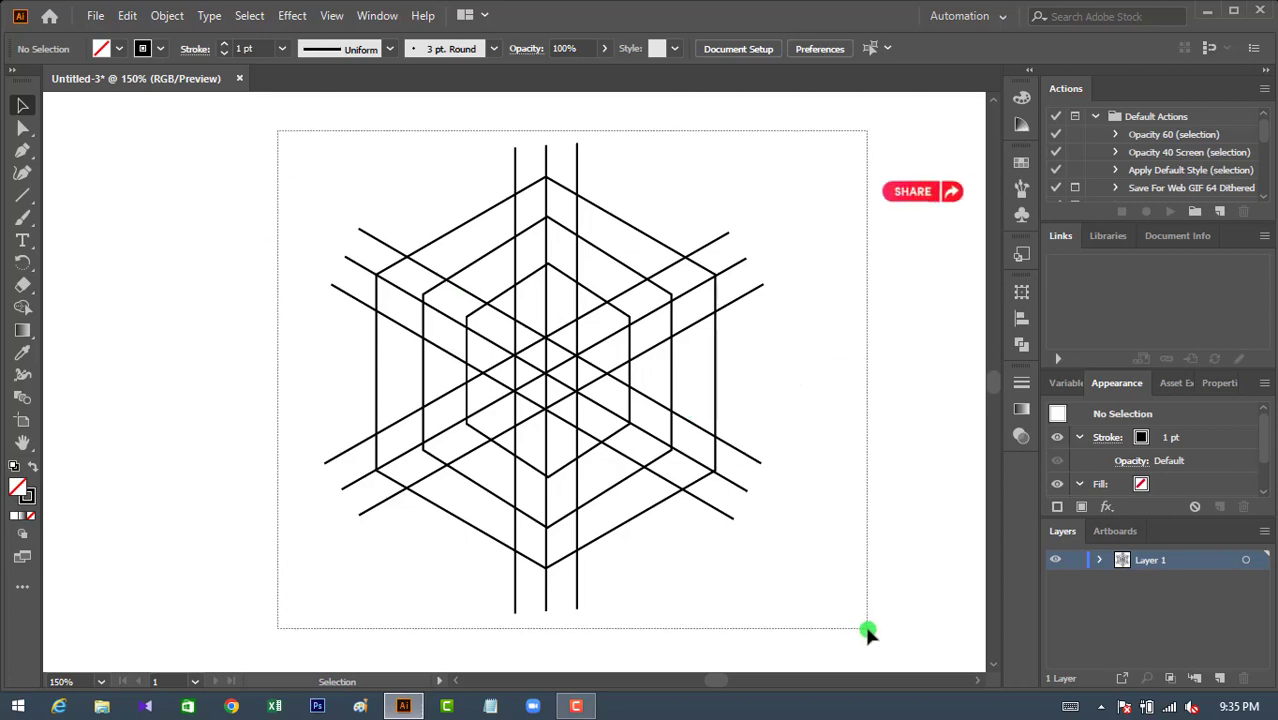
With Shape Builder, merge grid cells into the cube's top band and lower L-shaped band.
click(22, 307)
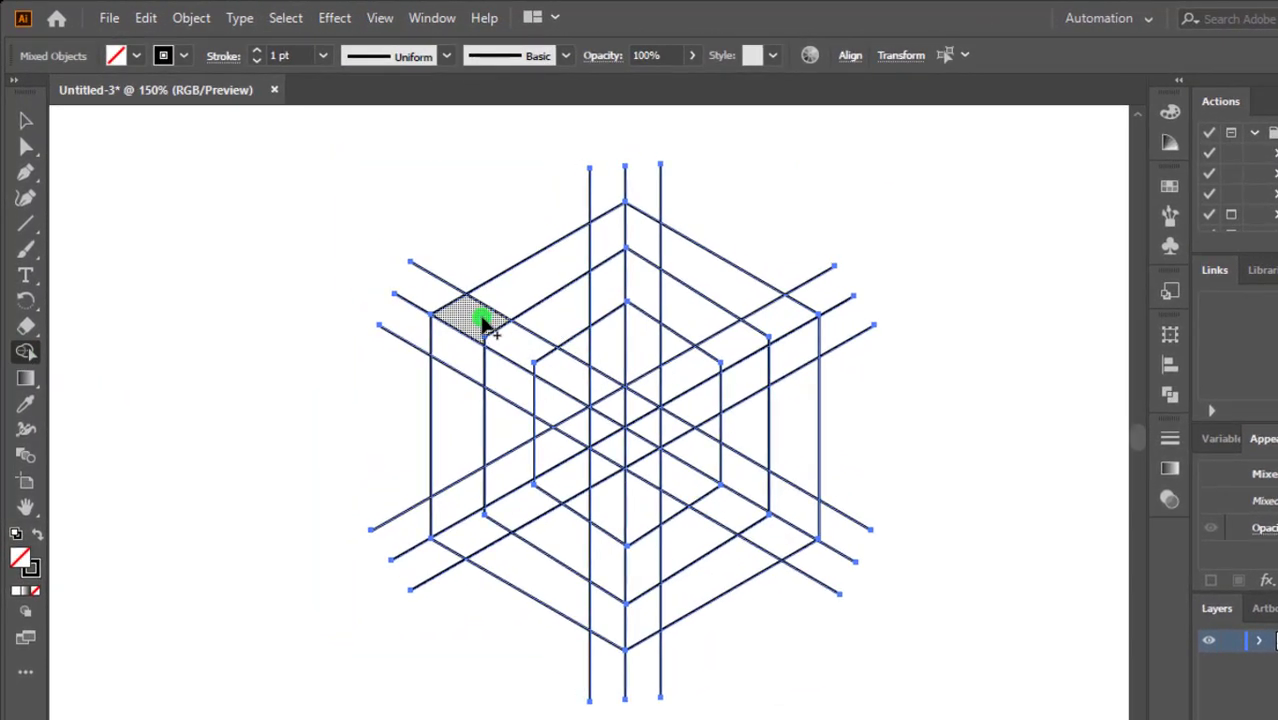
drag(555, 374, 648, 241)
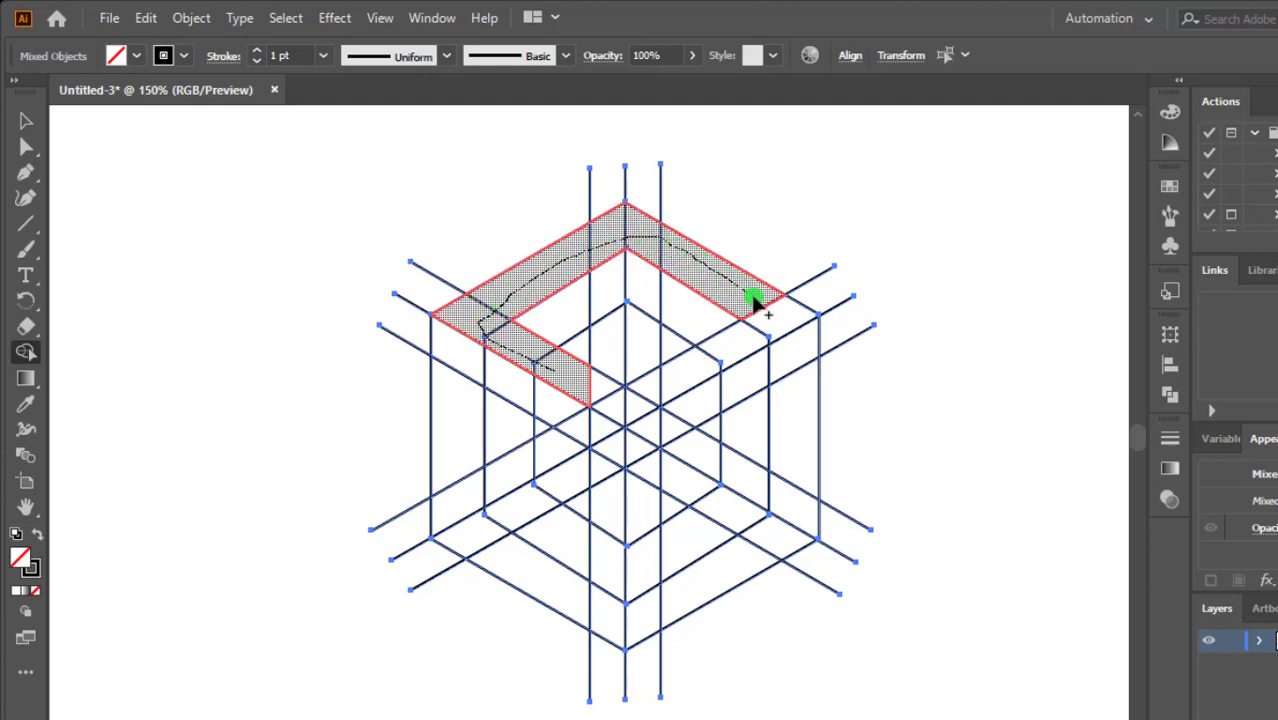
drag(648, 241, 695, 372)
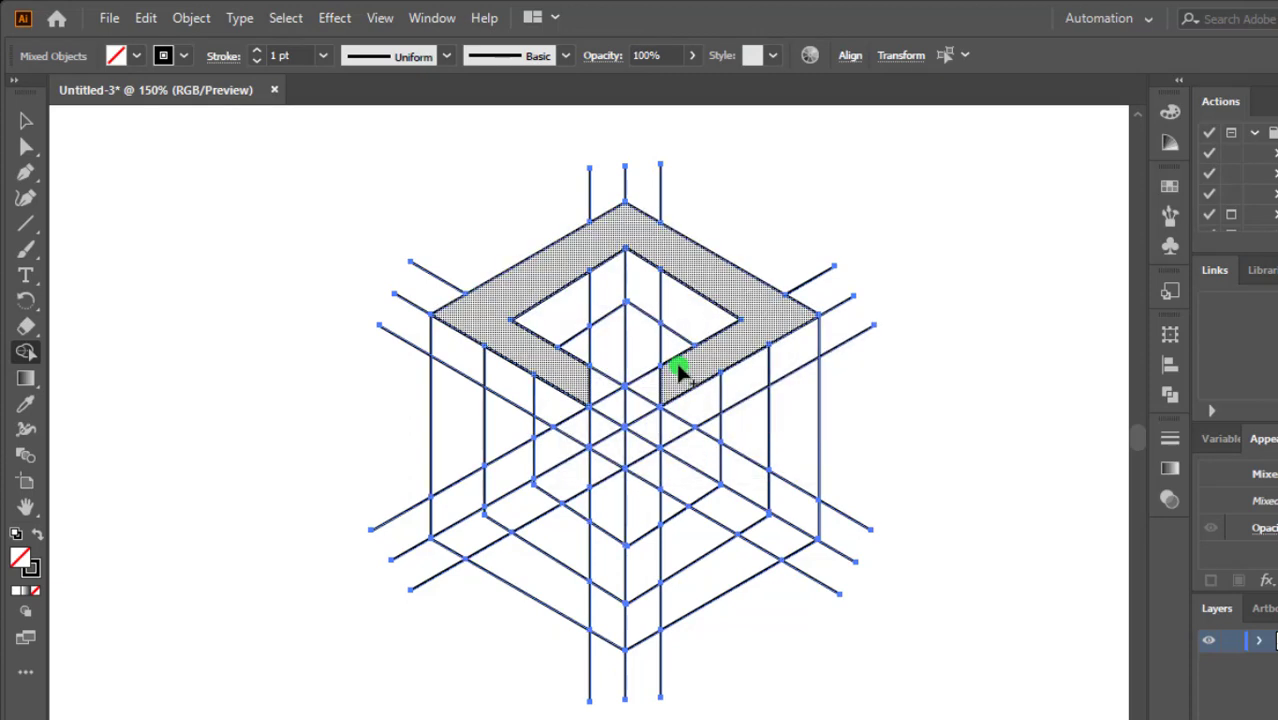
click(700, 412)
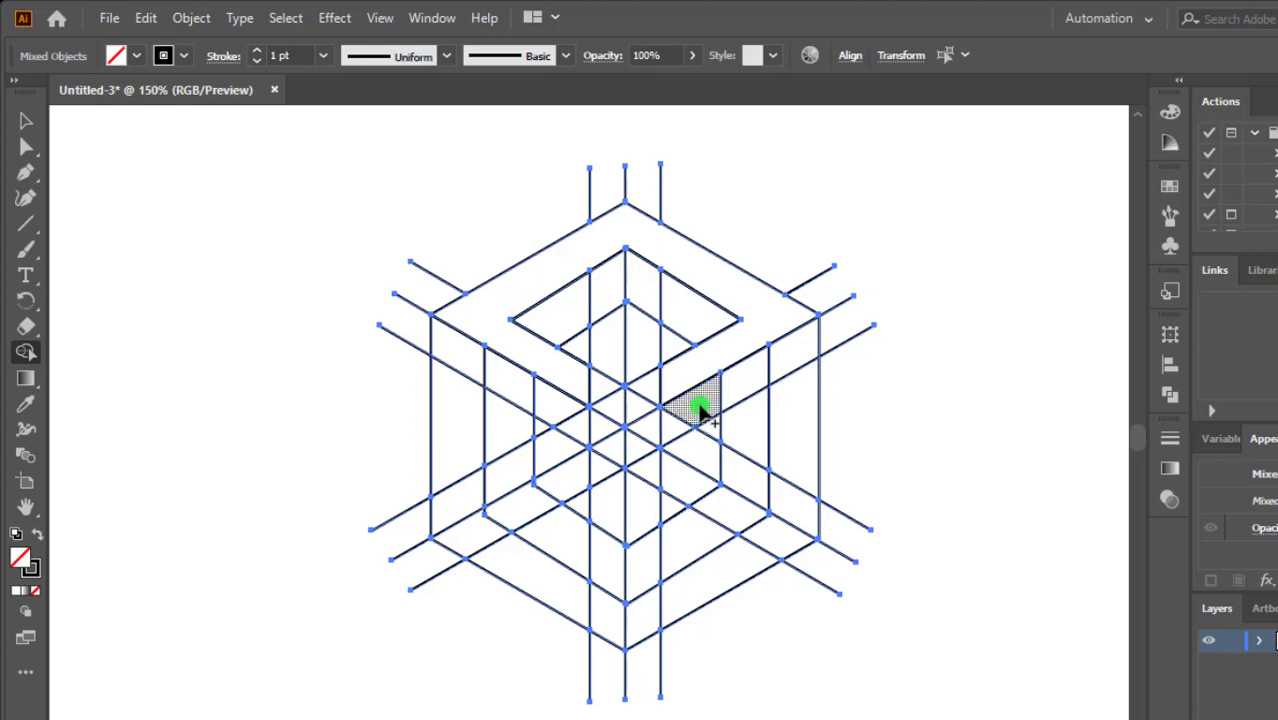
drag(700, 410, 735, 580)
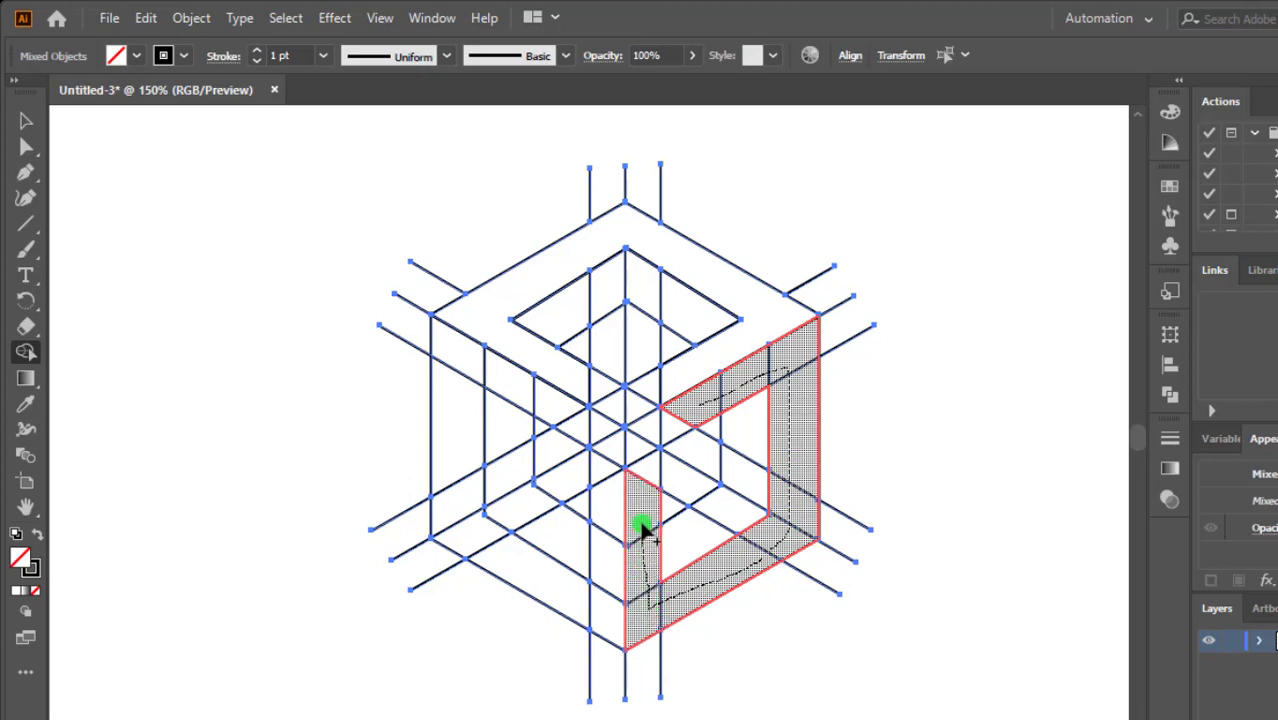
mouse_move(735, 580)
mouse_down()
mouse_move(643, 528)
mouse_move(607, 594)
mouse_move(559, 594)
mouse_move(448, 522)
mouse_move(452, 412)
mouse_move(479, 362)
mouse_move(548, 396)
mouse_up()
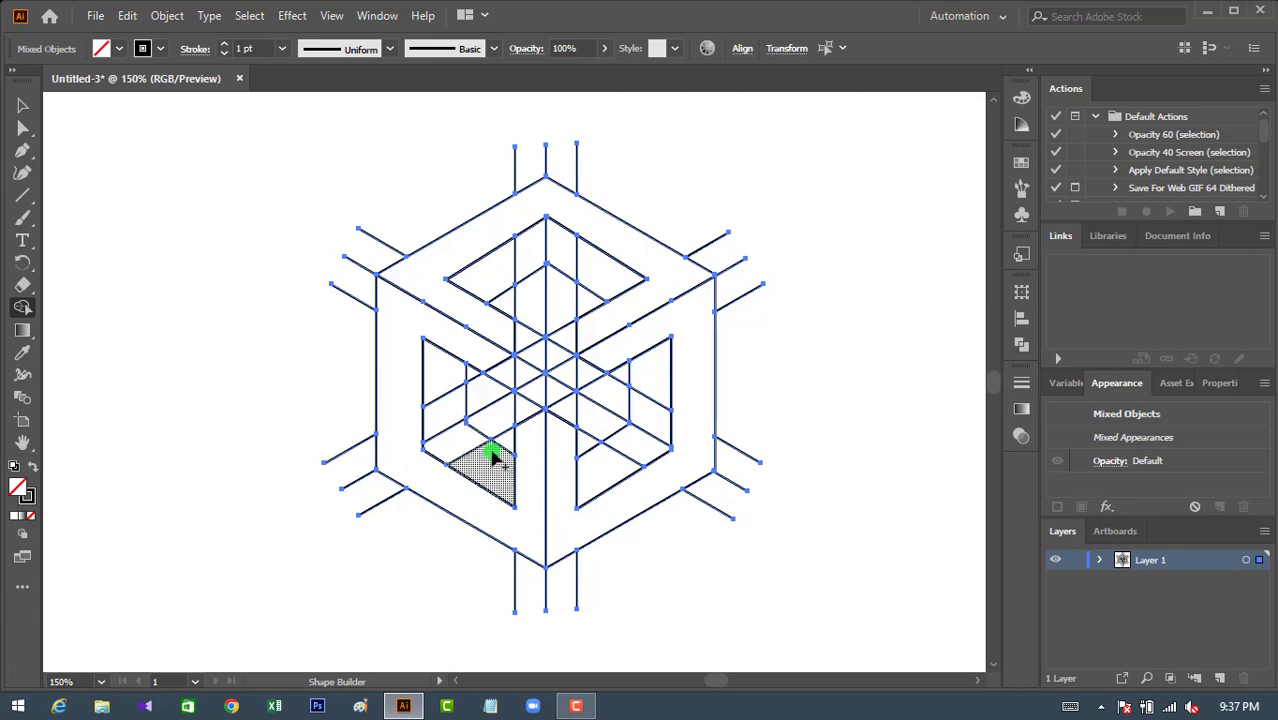
Merge the remaining cube facets and clear leftover interior pieces around the prongs.
mouse_move(494, 461)
mouse_down()
mouse_move(479, 432)
mouse_move(622, 470)
mouse_move(610, 478)
mouse_up()
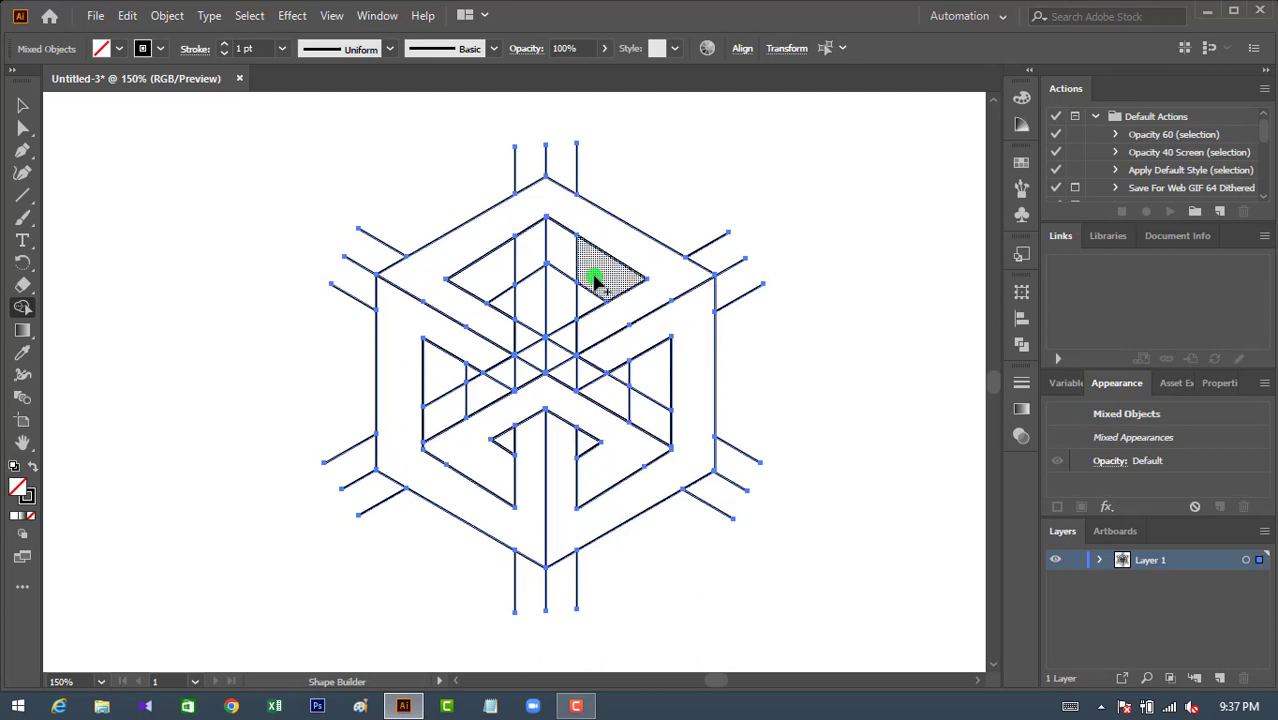
drag(594, 283, 580, 378)
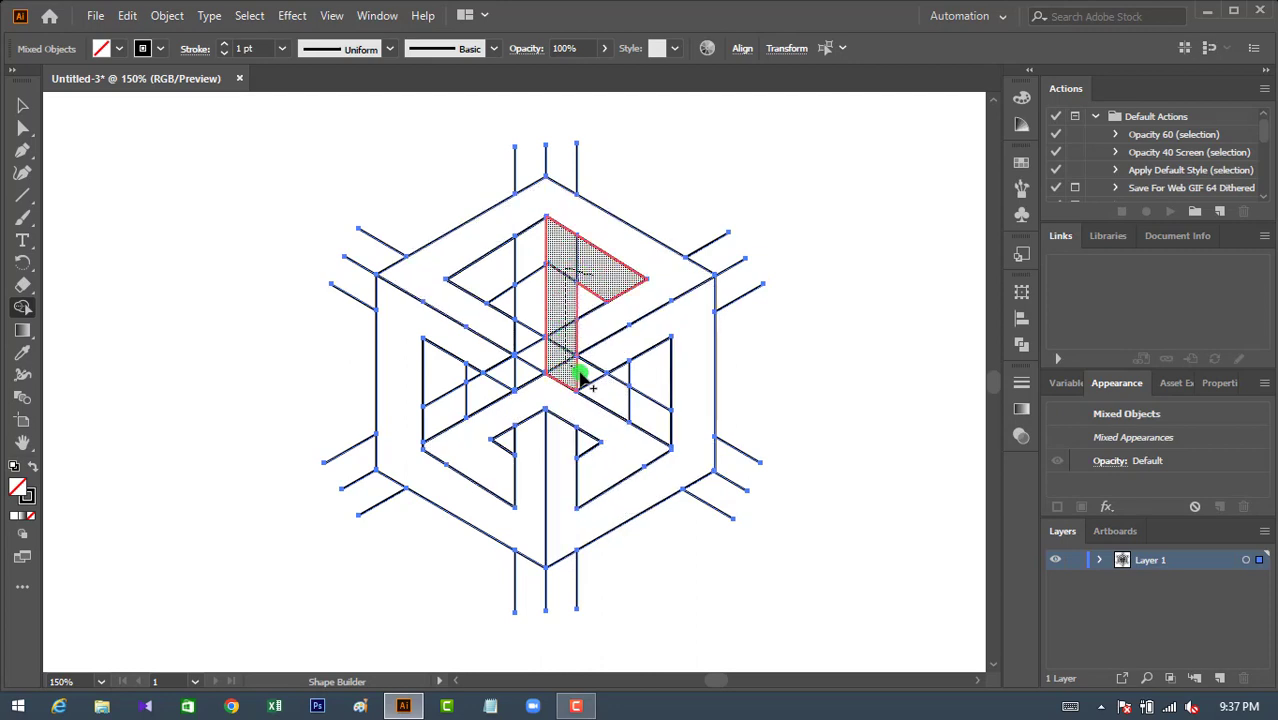
drag(580, 378, 650, 384)
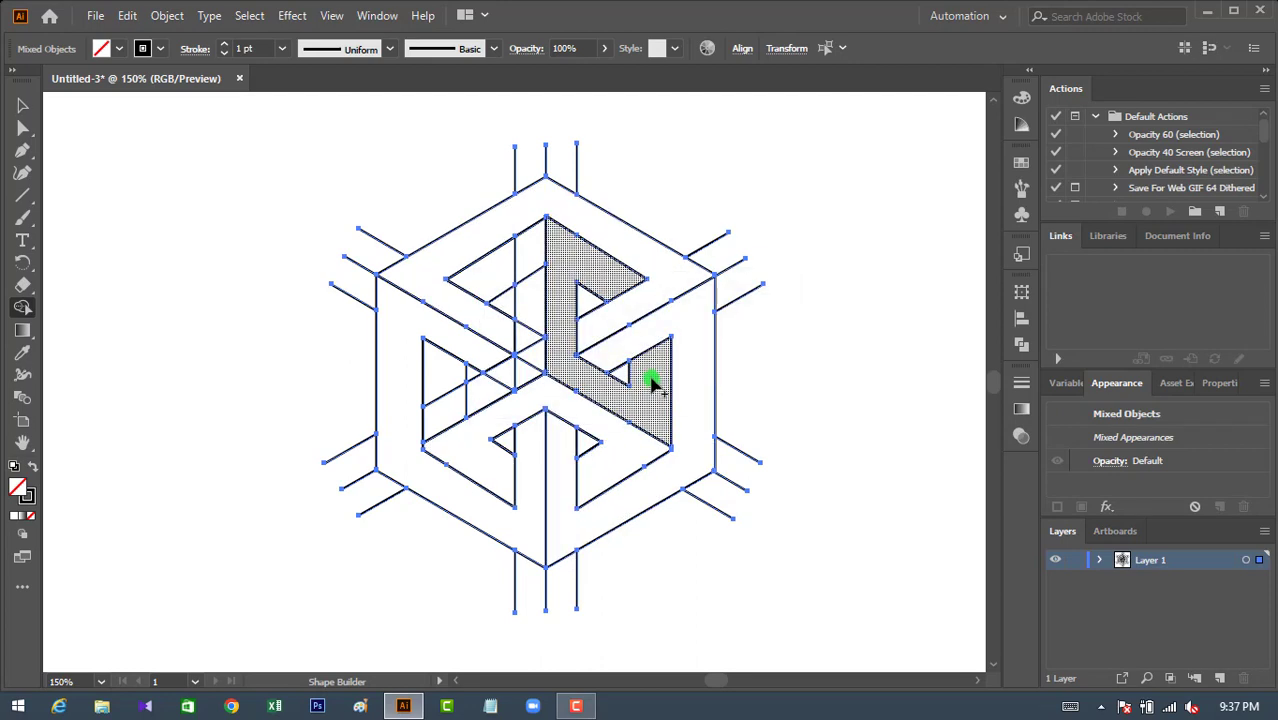
mouse_move(508, 262)
mouse_down()
mouse_move(528, 371)
mouse_move(457, 400)
mouse_move(452, 376)
mouse_up()
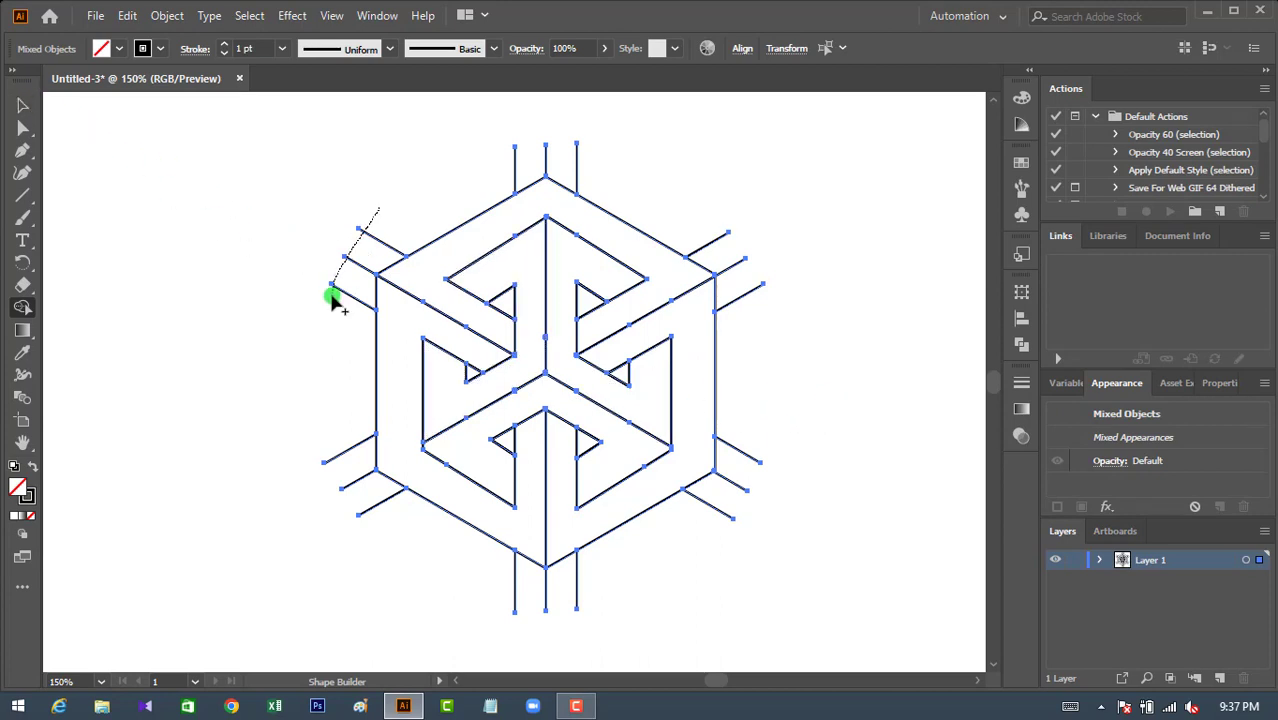
drag(318, 460, 371, 514)
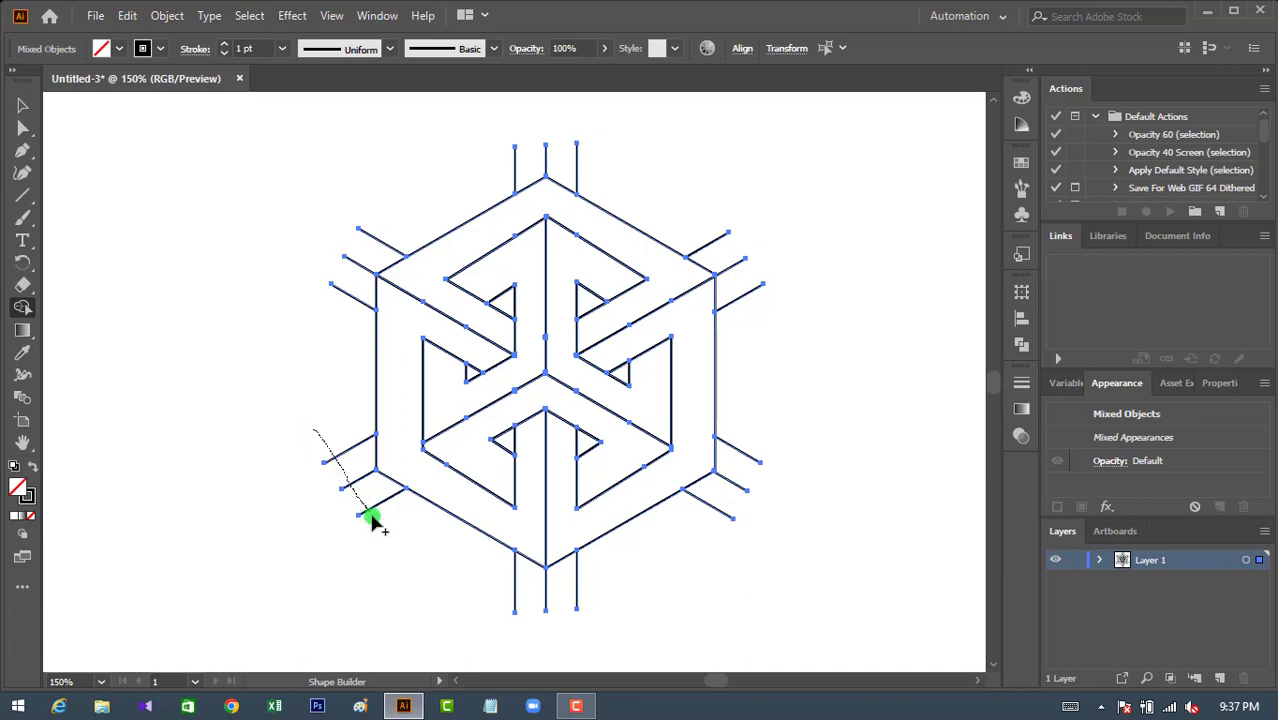
drag(500, 158, 590, 165)
drag(693, 208, 718, 245)
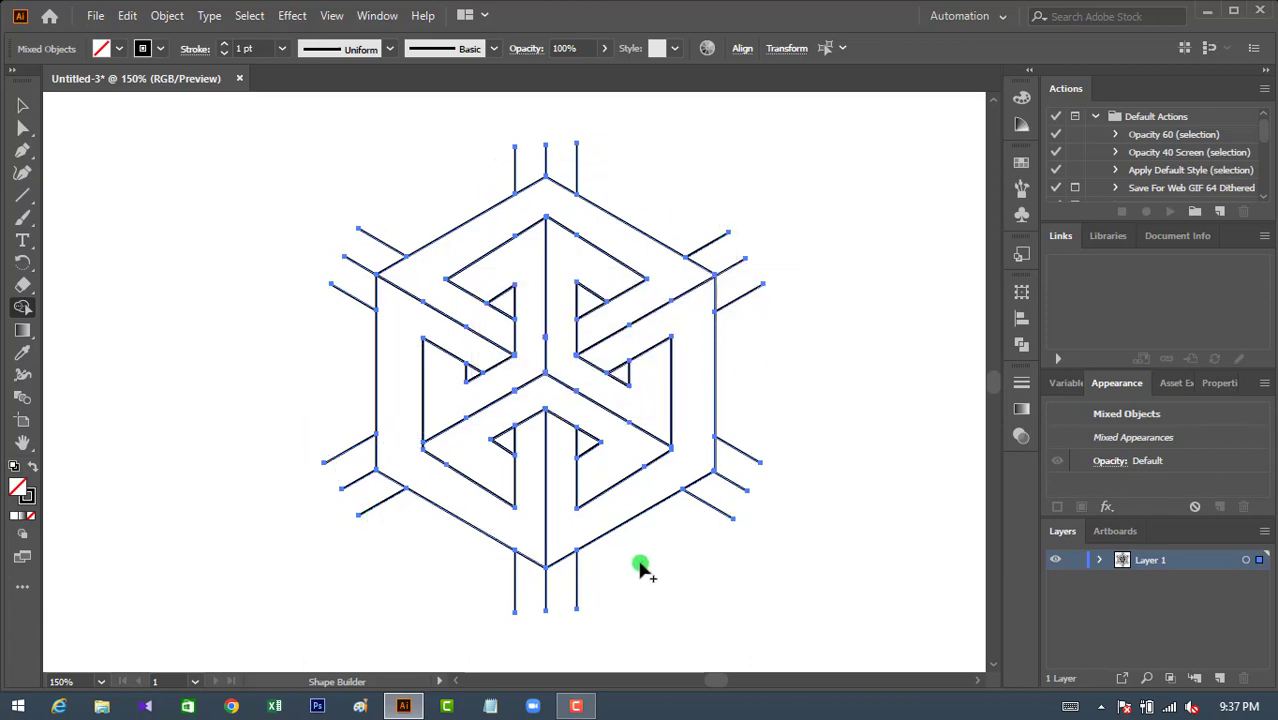
drag(752, 470, 430, 577)
Ungroup the line artwork and delete the line ends above the cube.
click(22, 106)
click(531, 258)
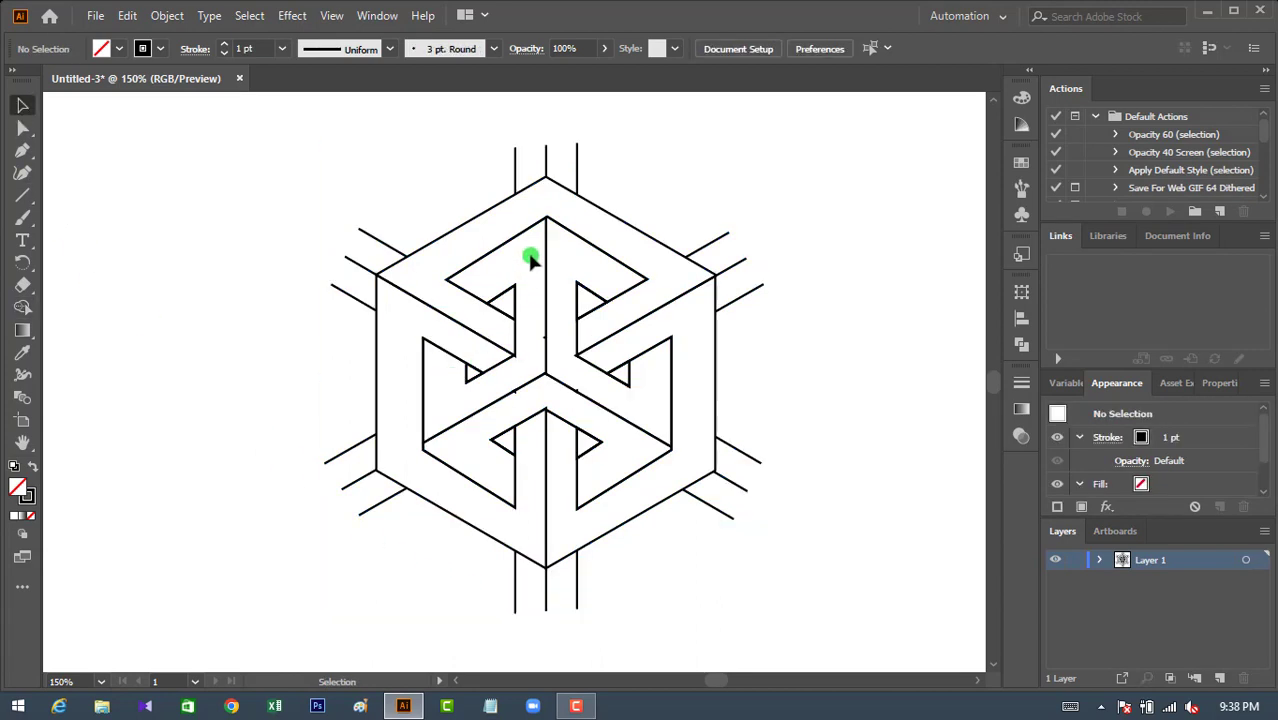
click(548, 160)
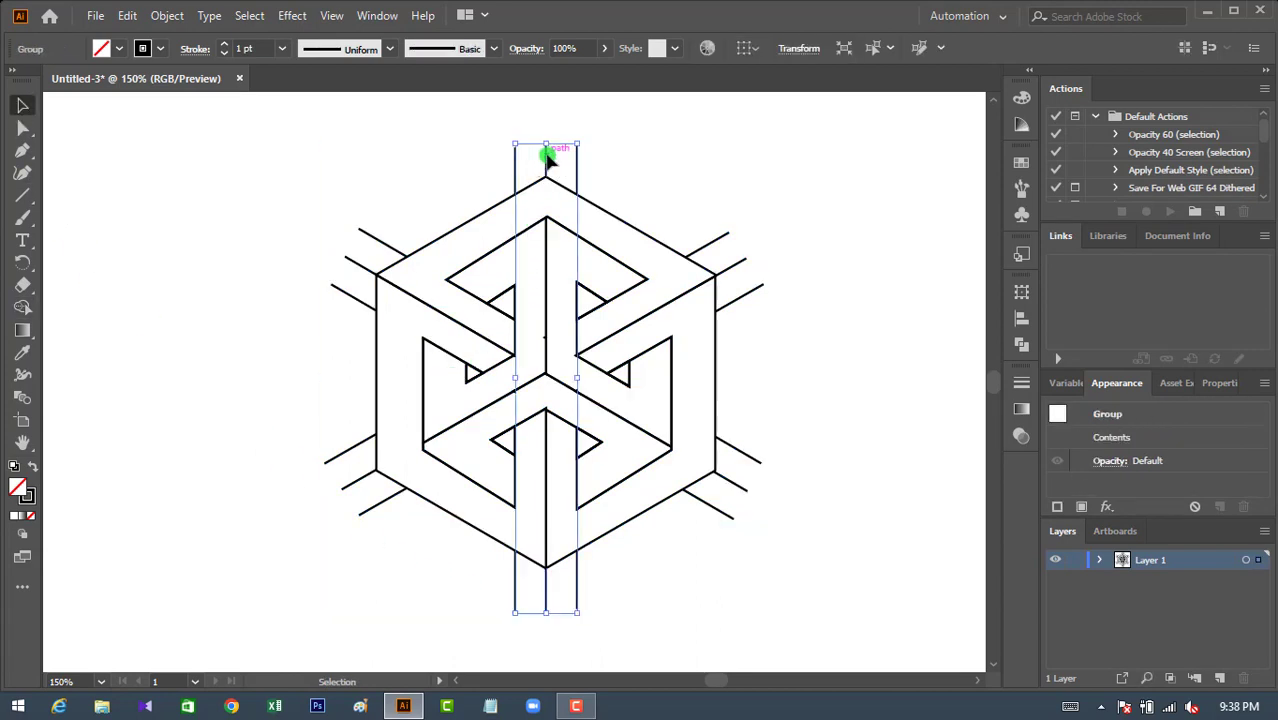
right_click(547, 156)
click(633, 313)
click(640, 183)
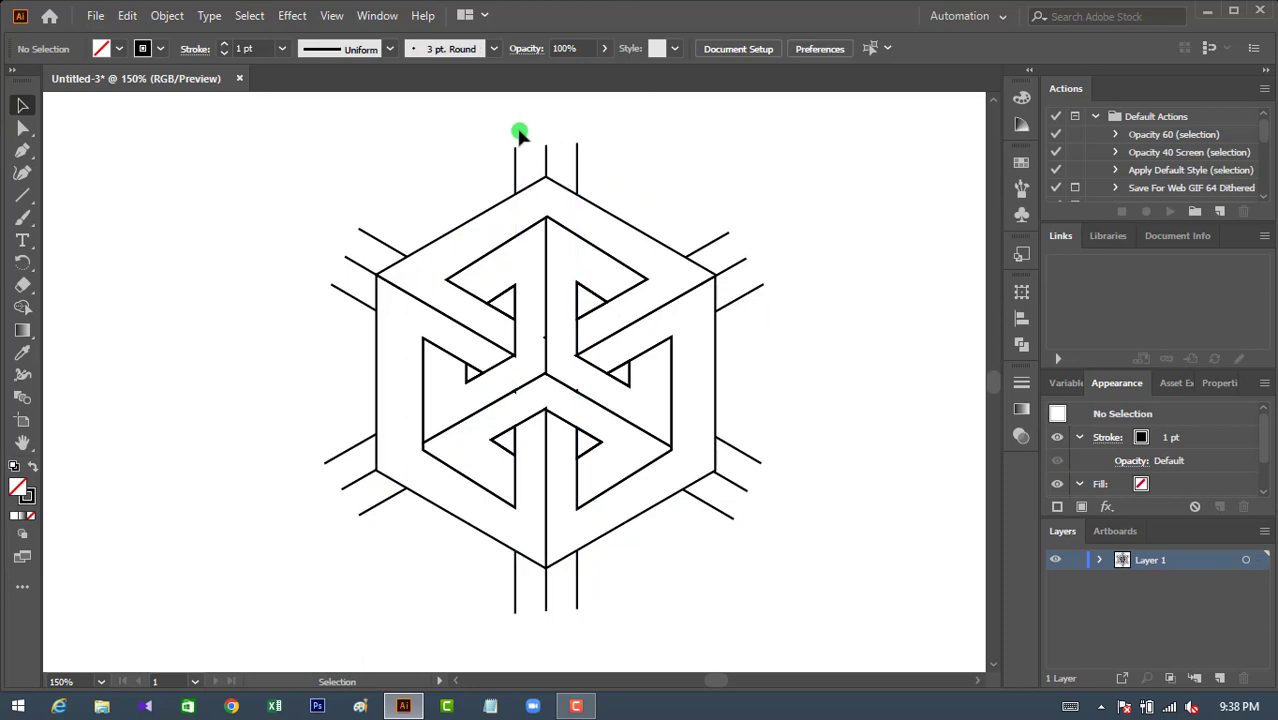
drag(474, 127, 592, 160)
key(Delete)
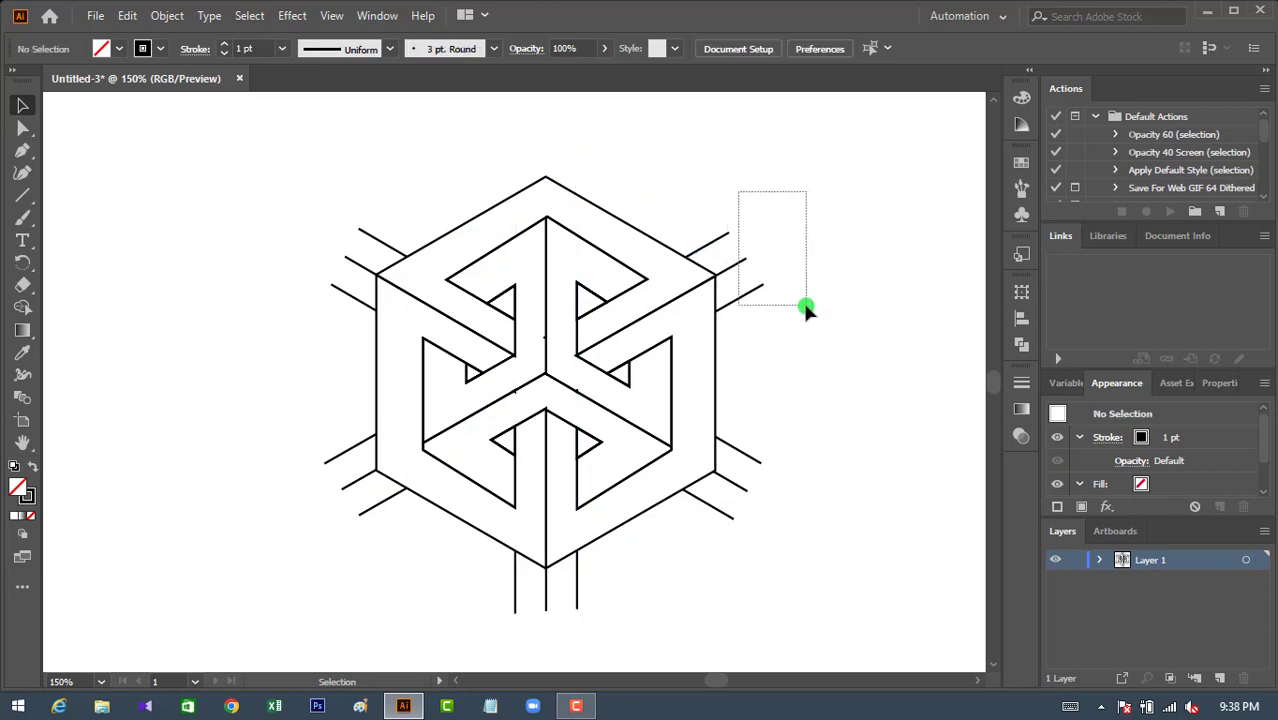
Delete the stray line ends at the upper right and lower right of the cube.
drag(733, 222, 810, 308)
right_click(722, 236)
click(755, 399)
click(727, 250)
key(Delete)
click(733, 265)
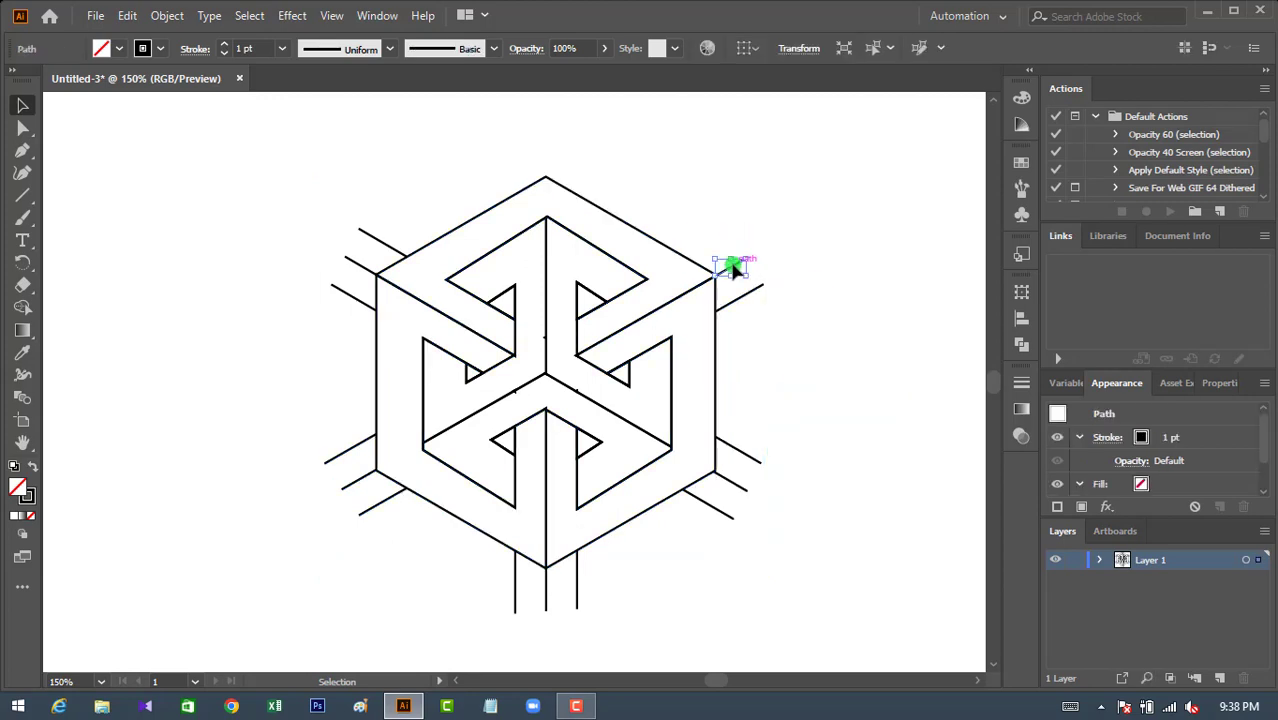
key(Delete)
click(728, 514)
right_click(728, 514)
drag(713, 465, 770, 500)
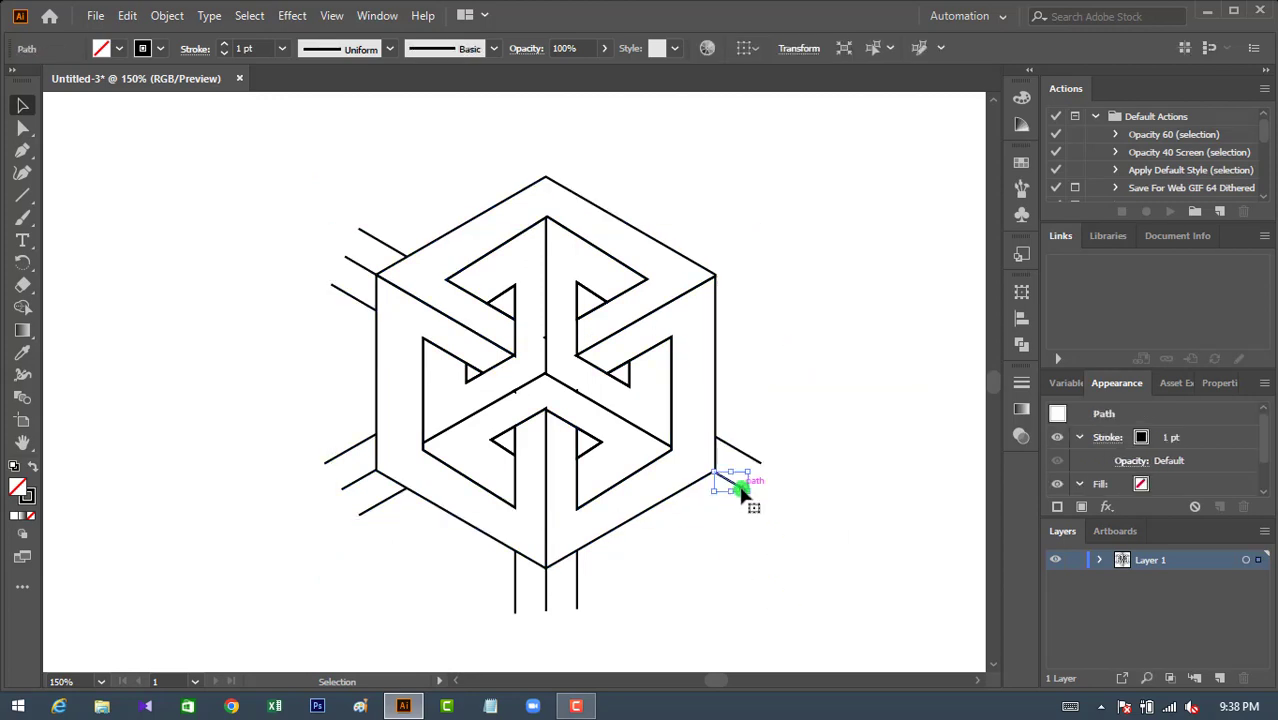
key(Delete)
Delete the remaining line ends on the left and bottom, then zoom out to the artboard.
click(380, 241)
key(Delete)
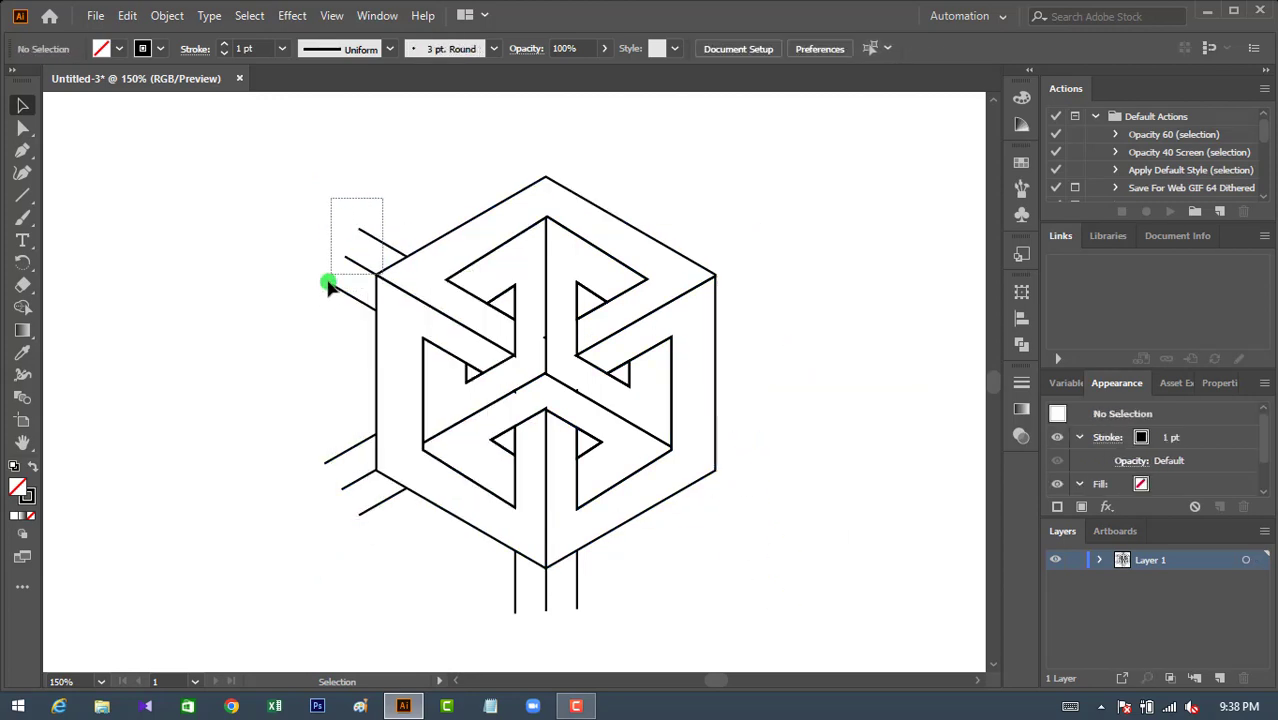
drag(385, 194, 330, 279)
key(Delete)
click(340, 286)
key(Delete)
drag(300, 444, 368, 548)
key(Delete)
drag(472, 592, 612, 628)
key(Delete)
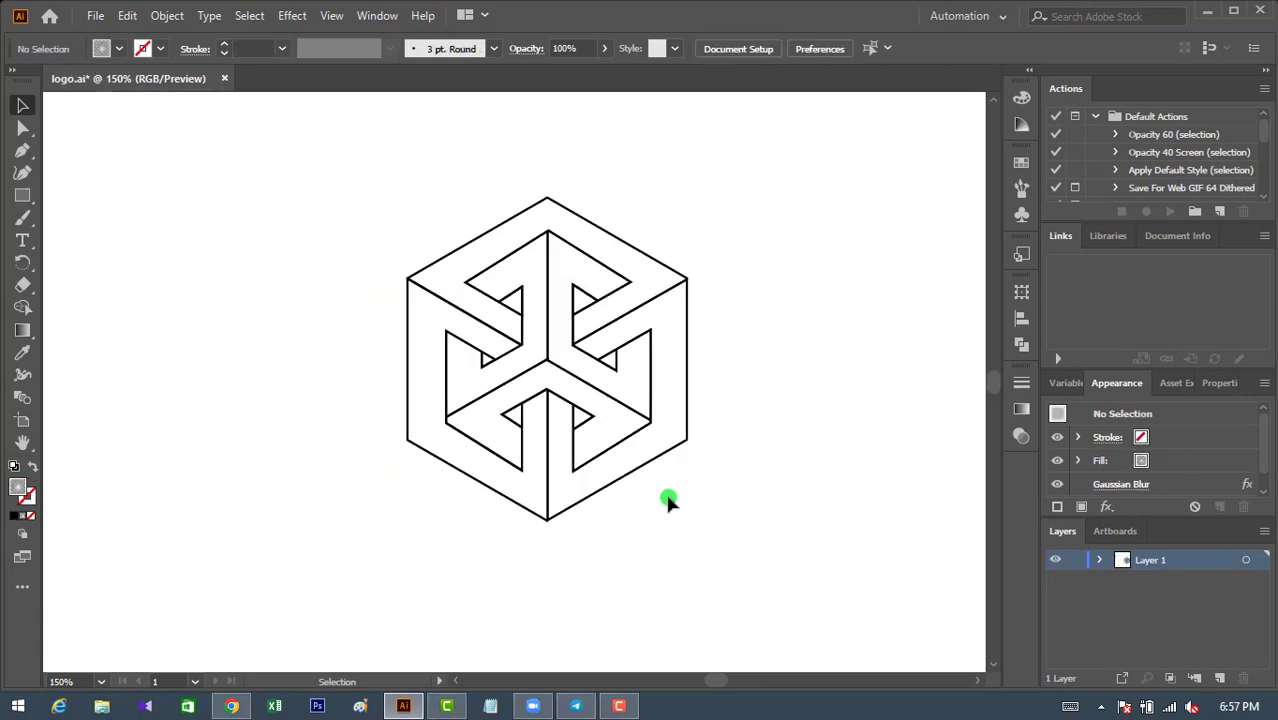
key(ctrl+minus)
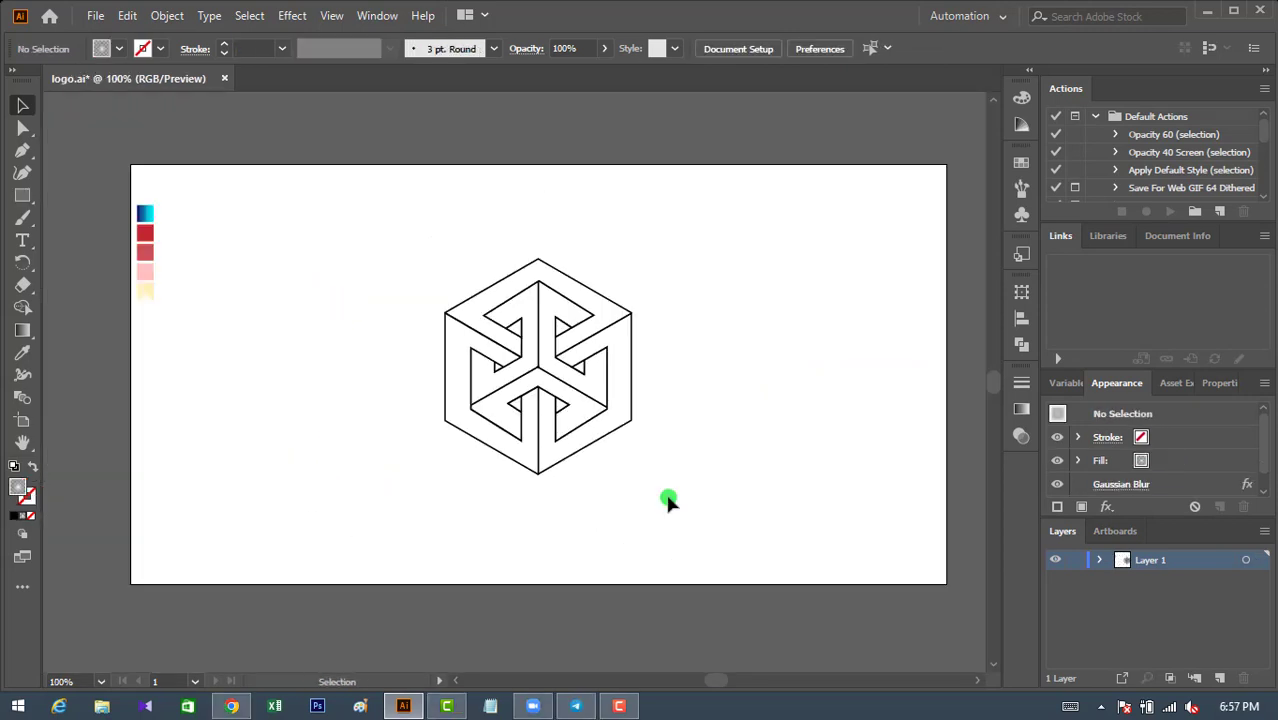
Ungroup the cube artwork into separate paths.
click(565, 272)
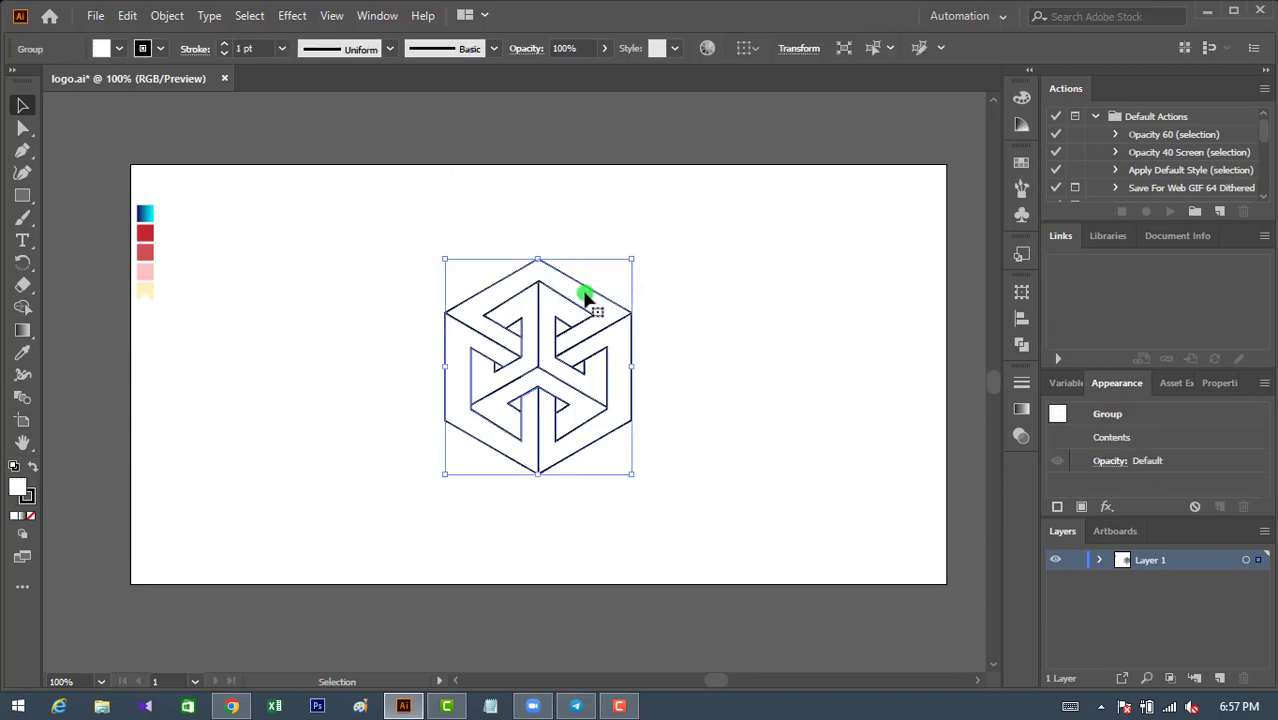
click(722, 294)
click(584, 300)
right_click(584, 305)
click(673, 453)
click(747, 348)
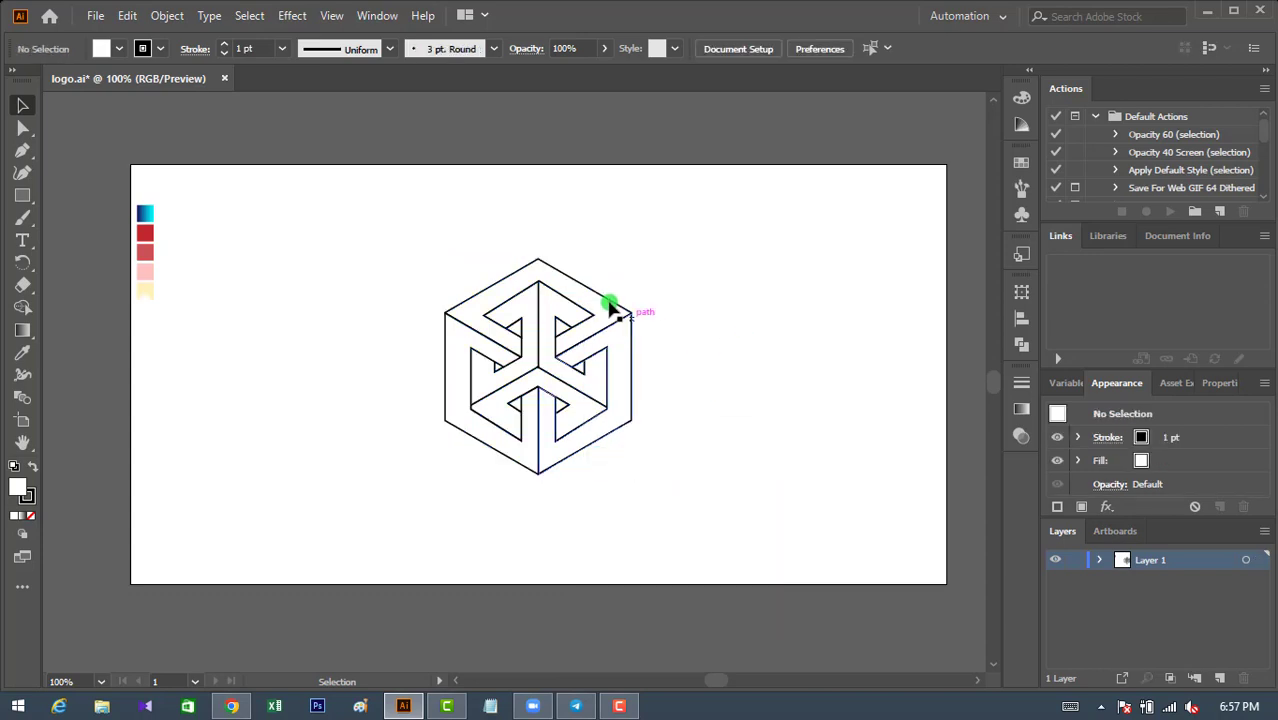
Eyedrop the blue gradient onto the cube's top band and right lower face.
click(609, 306)
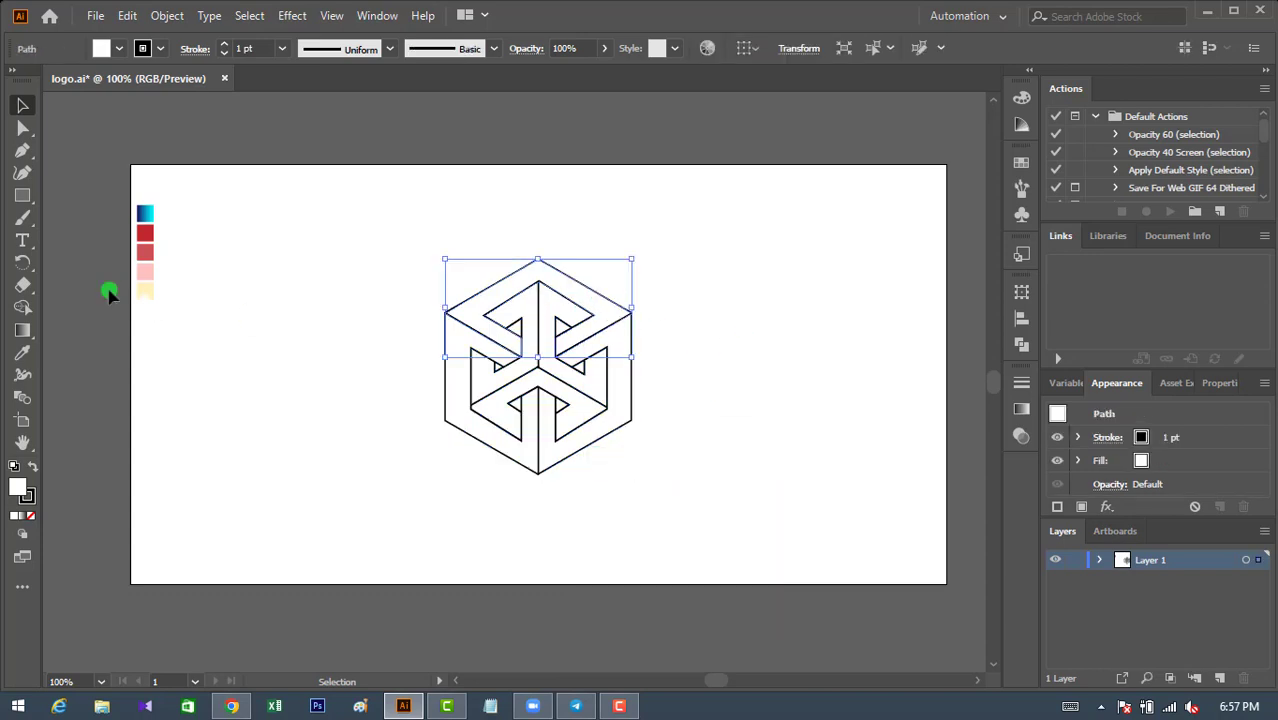
click(22, 358)
click(145, 212)
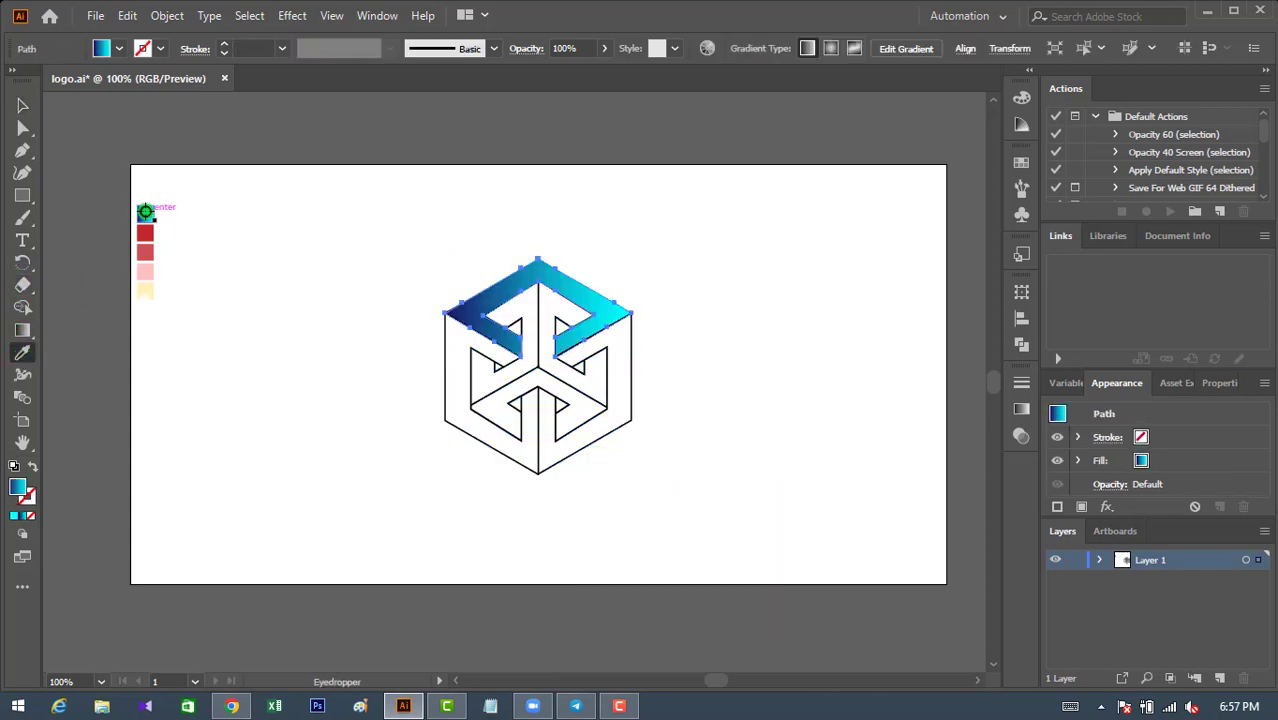
click(22, 105)
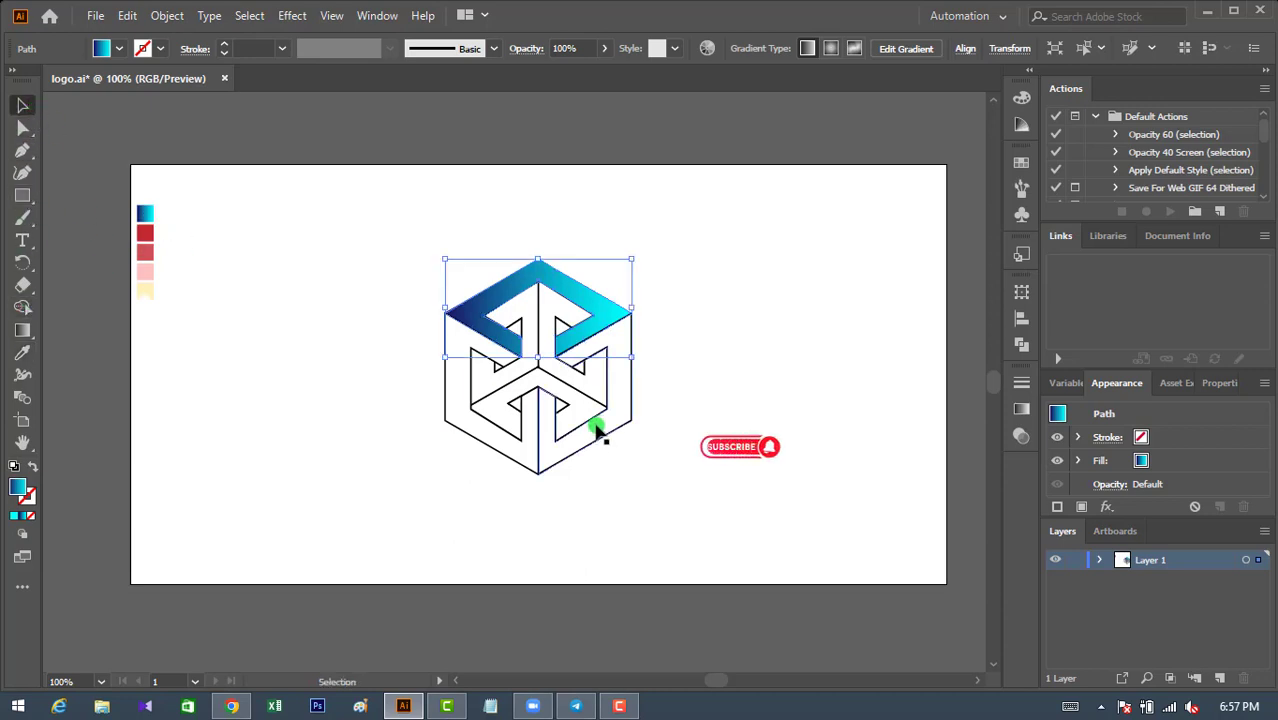
click(631, 412)
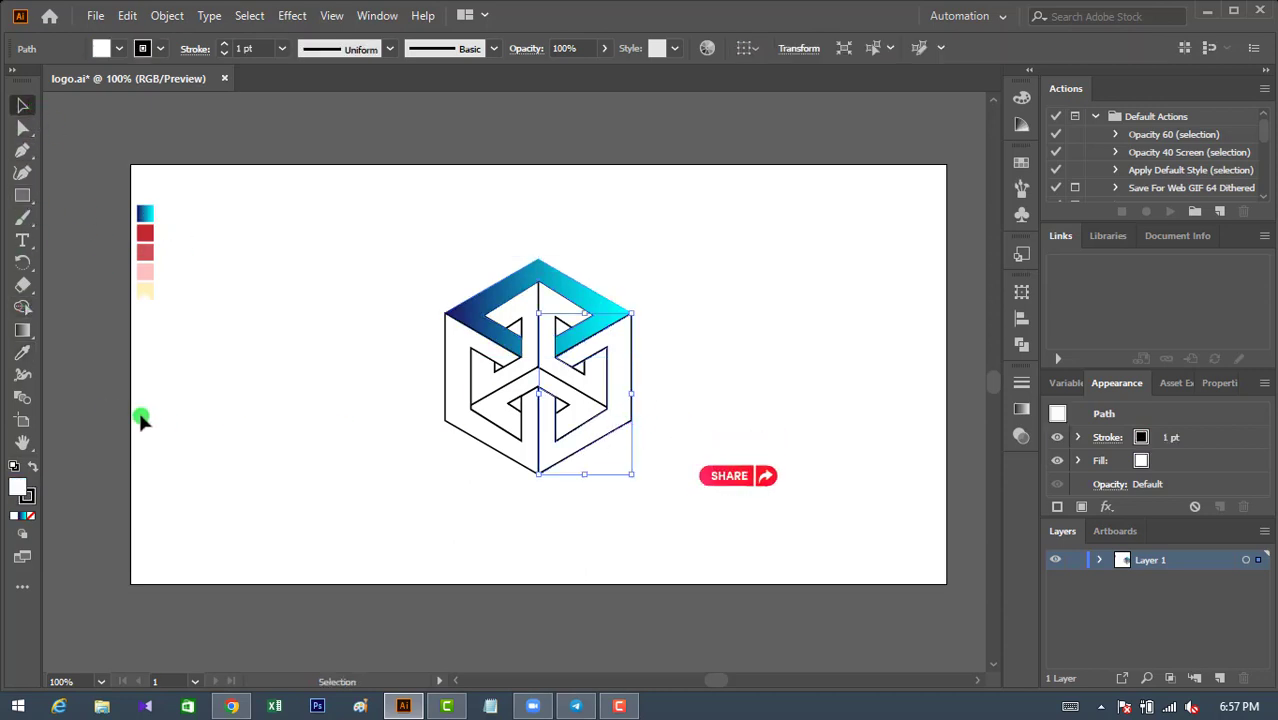
click(22, 352)
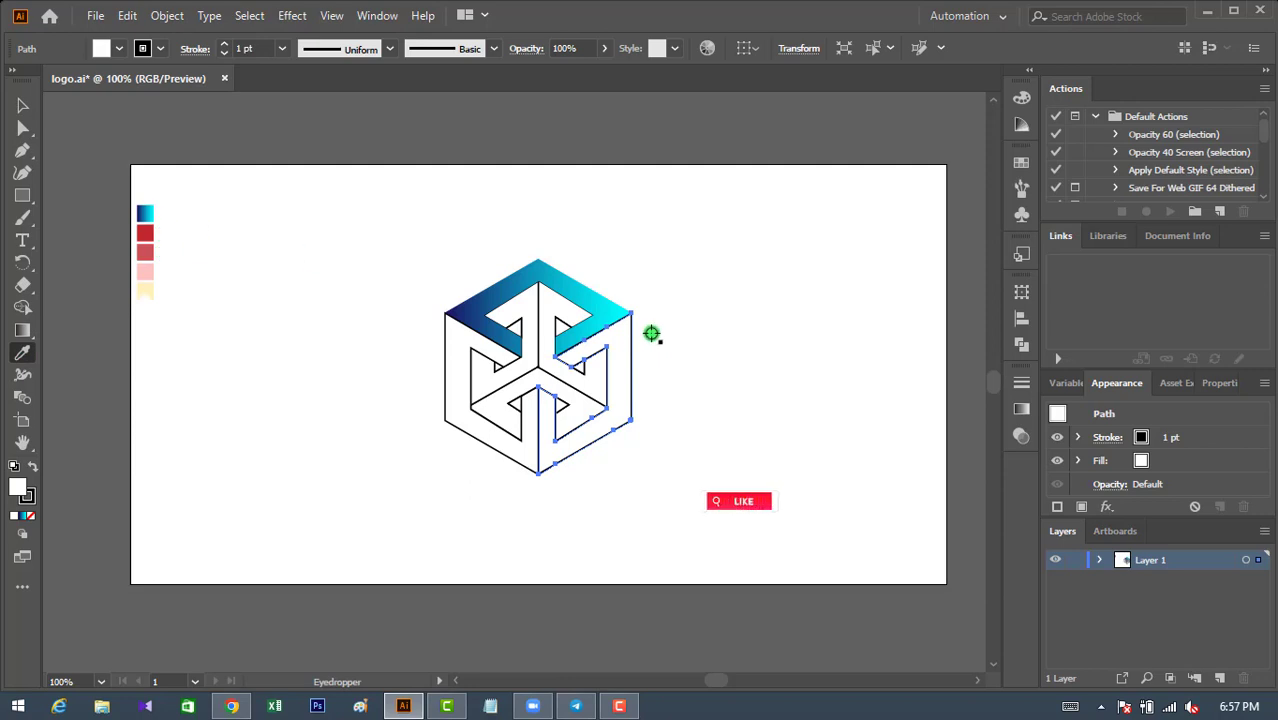
click(146, 214)
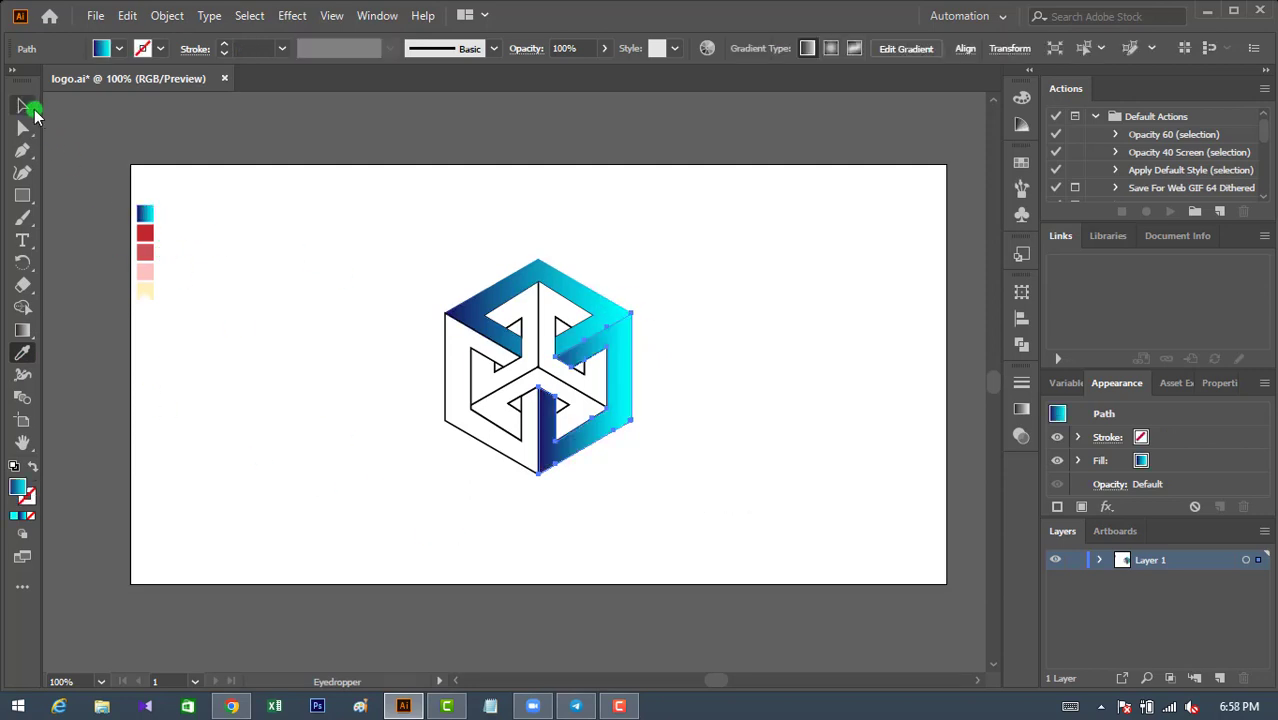
click(22, 106)
click(273, 327)
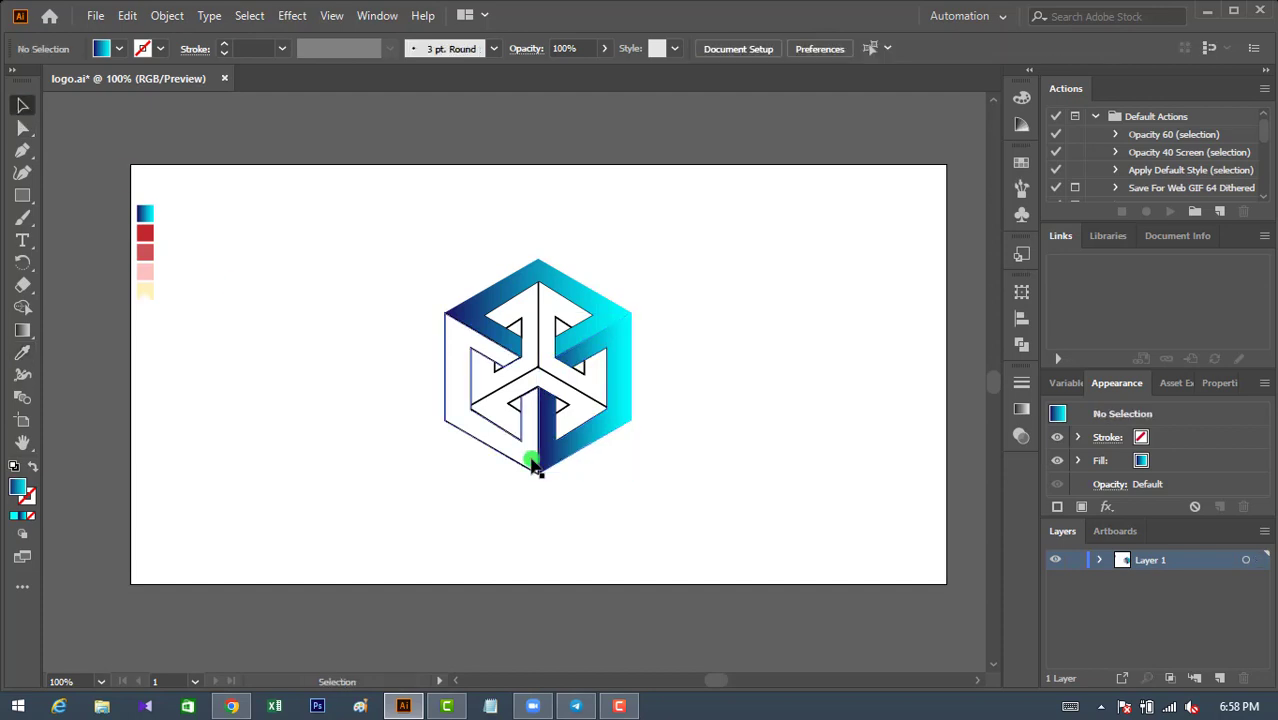
Copy the blue gradient onto the cube's left lower face.
click(464, 435)
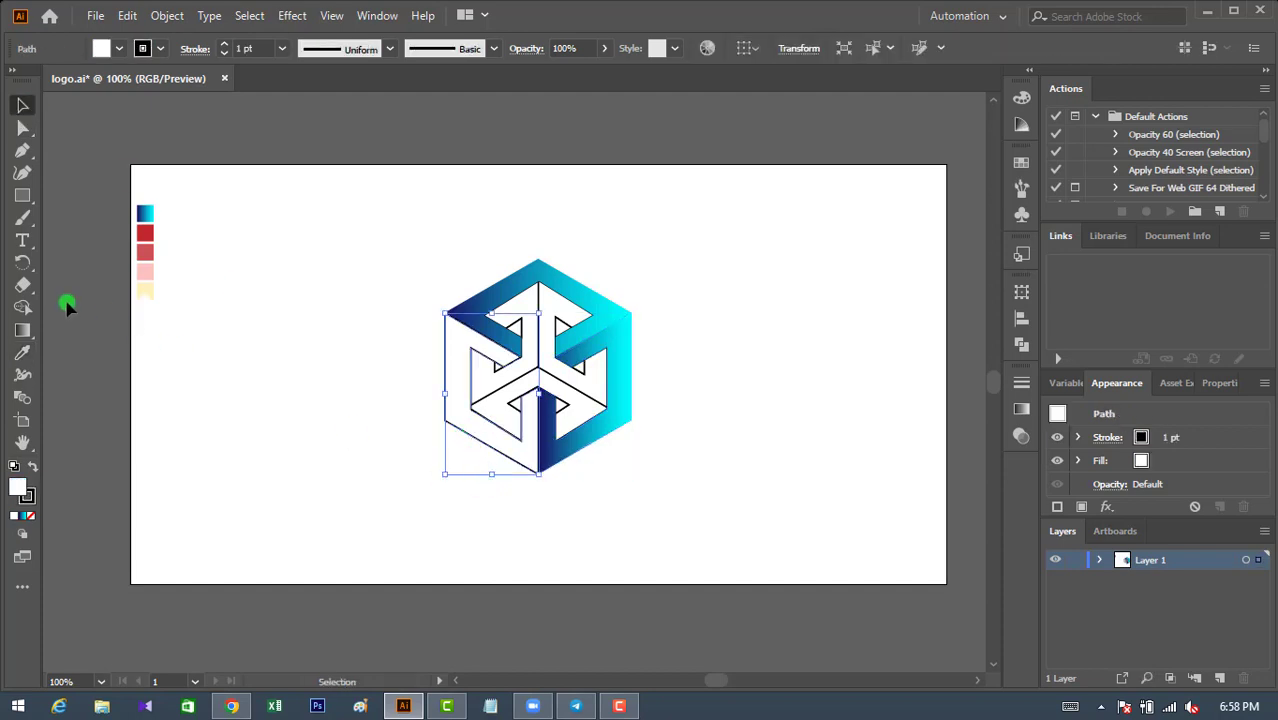
click(22, 352)
click(145, 212)
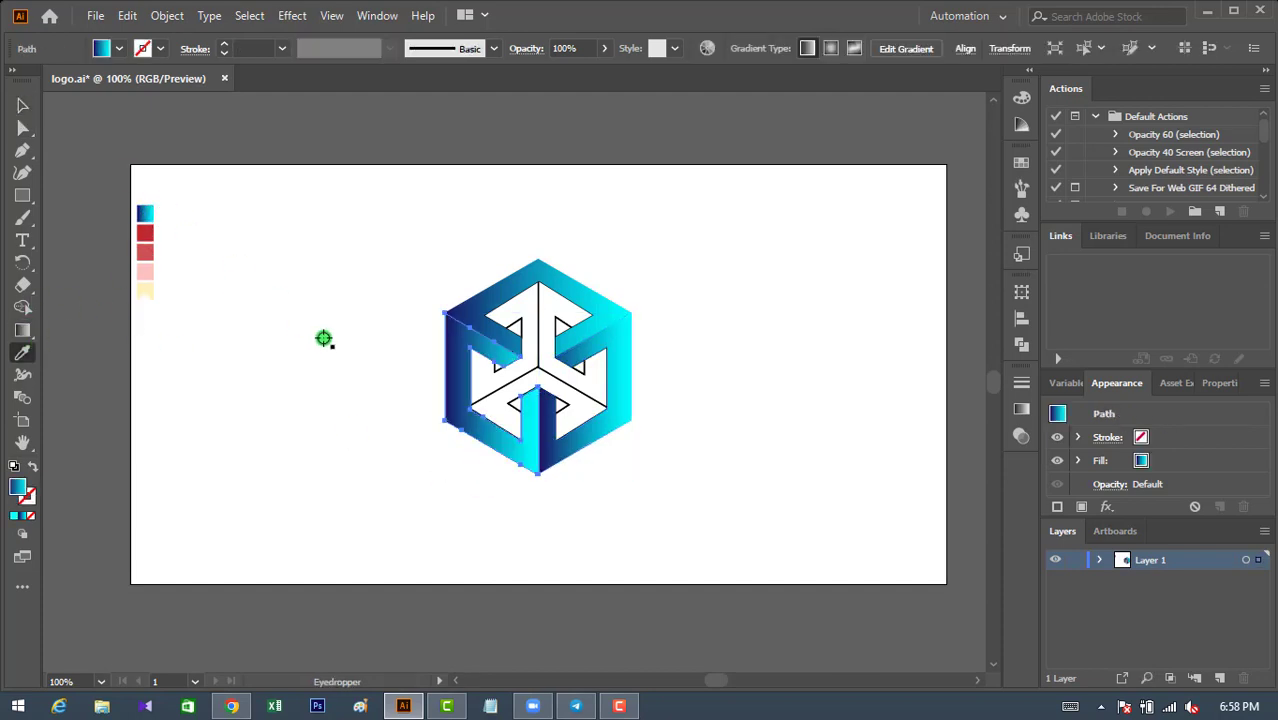
click(22, 106)
click(268, 271)
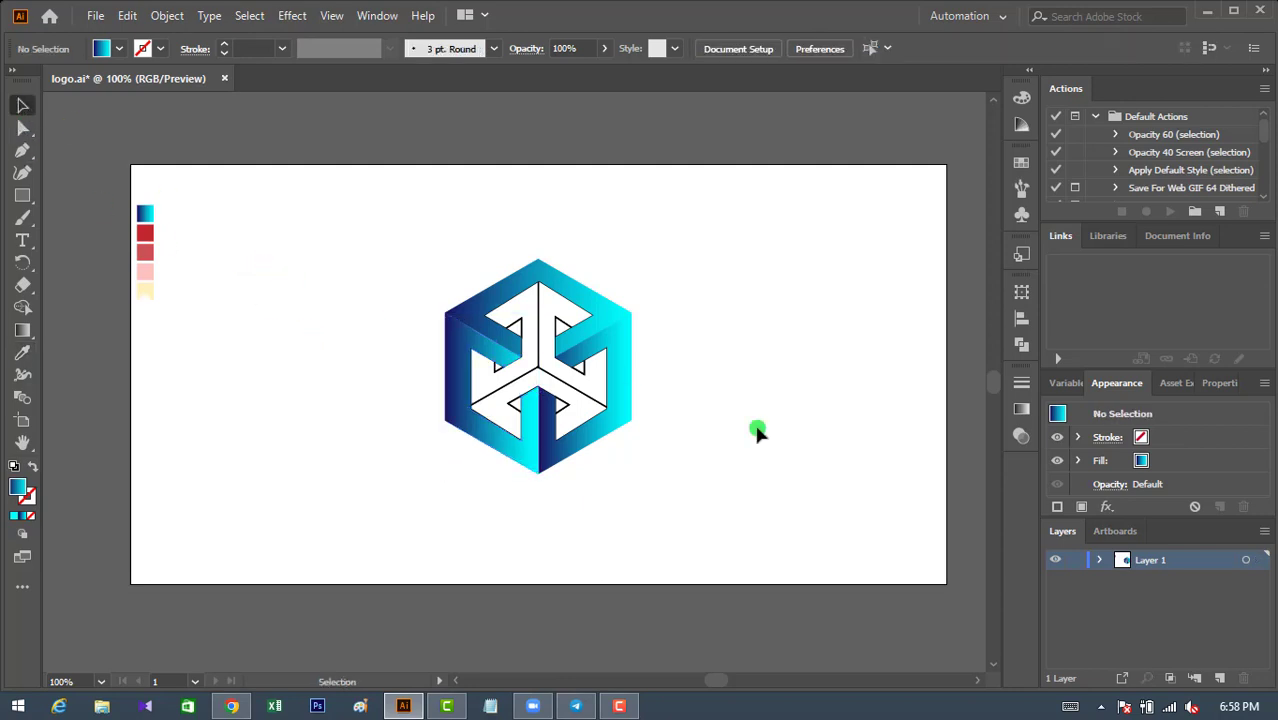
Fill the top-left inner face with the dark red swatch.
click(533, 307)
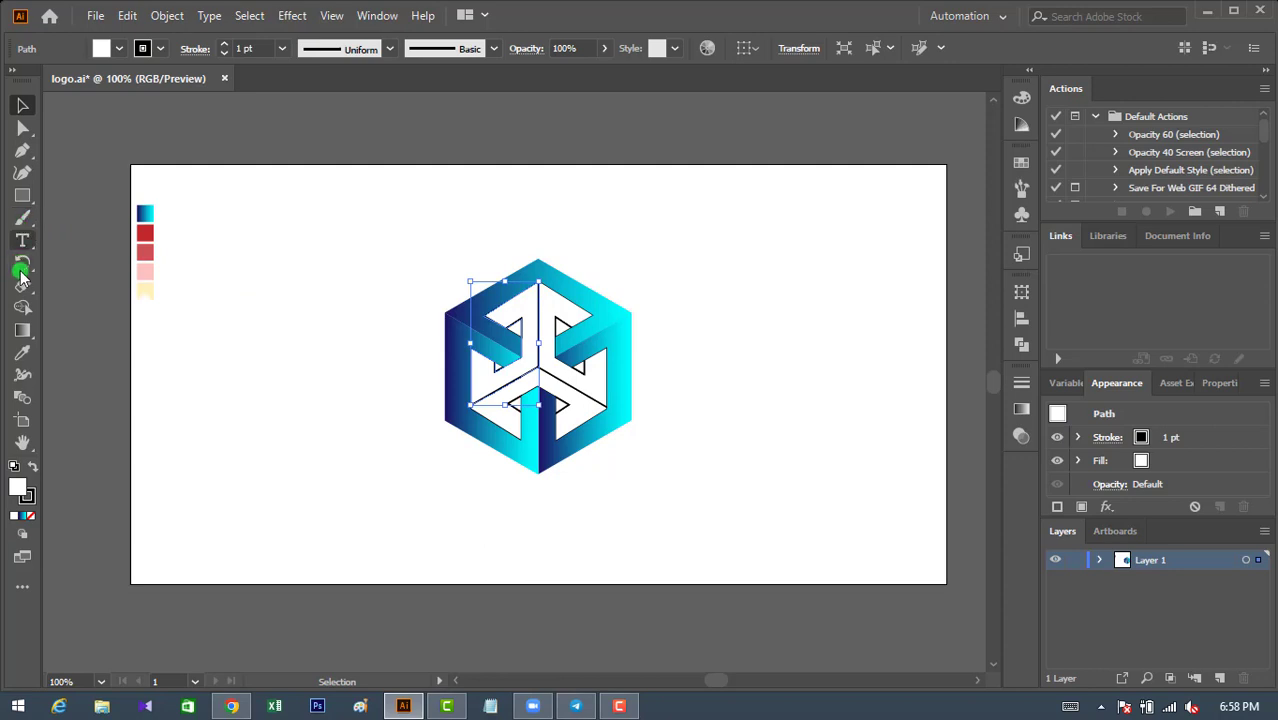
click(22, 352)
click(146, 231)
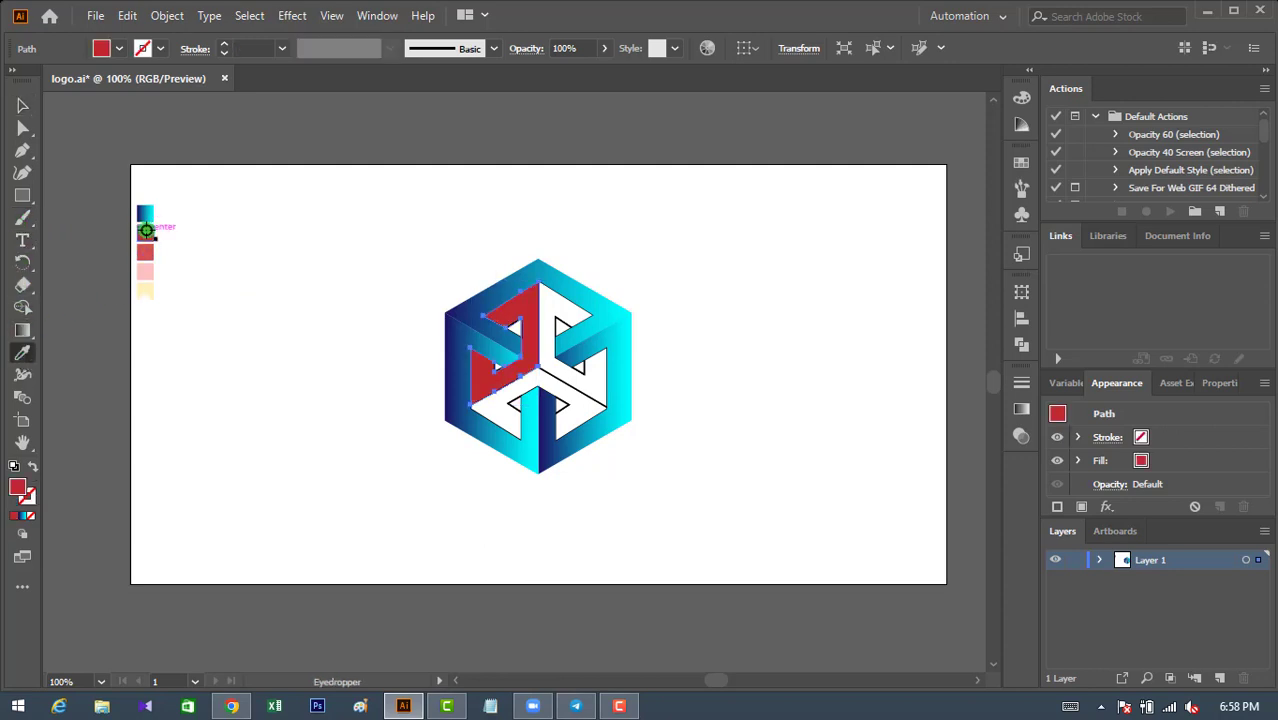
click(22, 105)
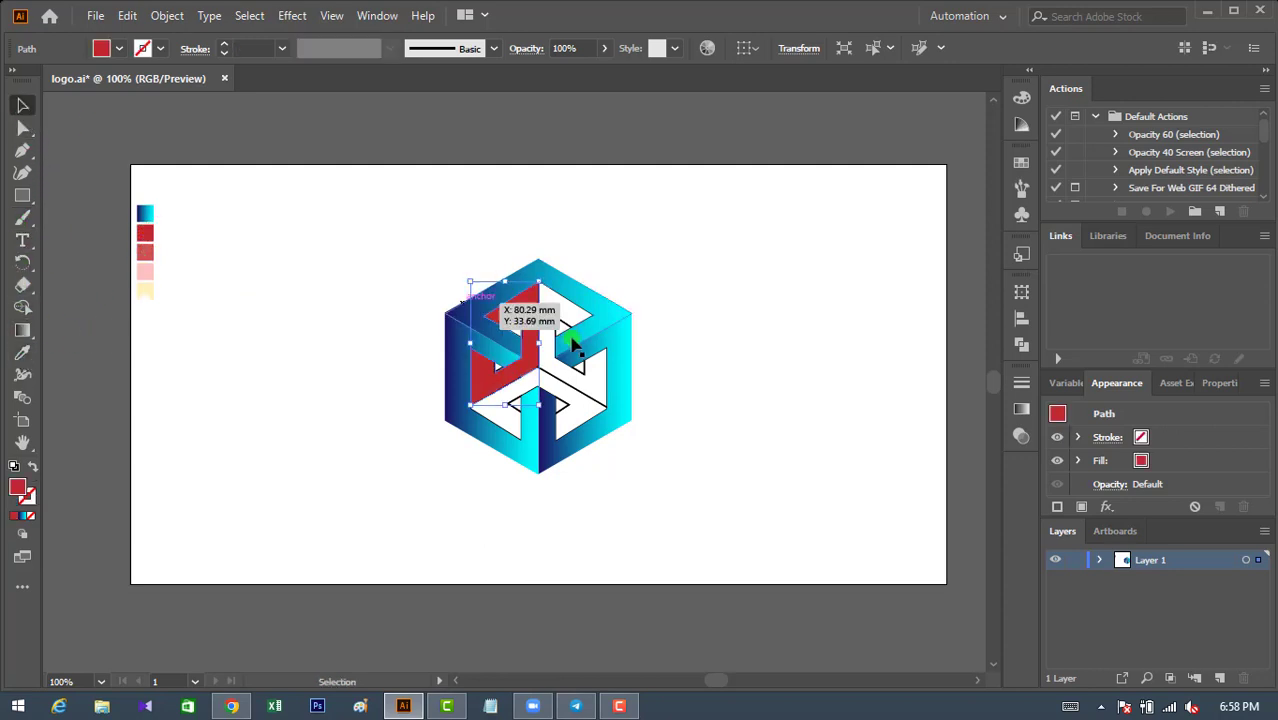
Try medium red on the top band, then restore its blue gradient.
click(580, 313)
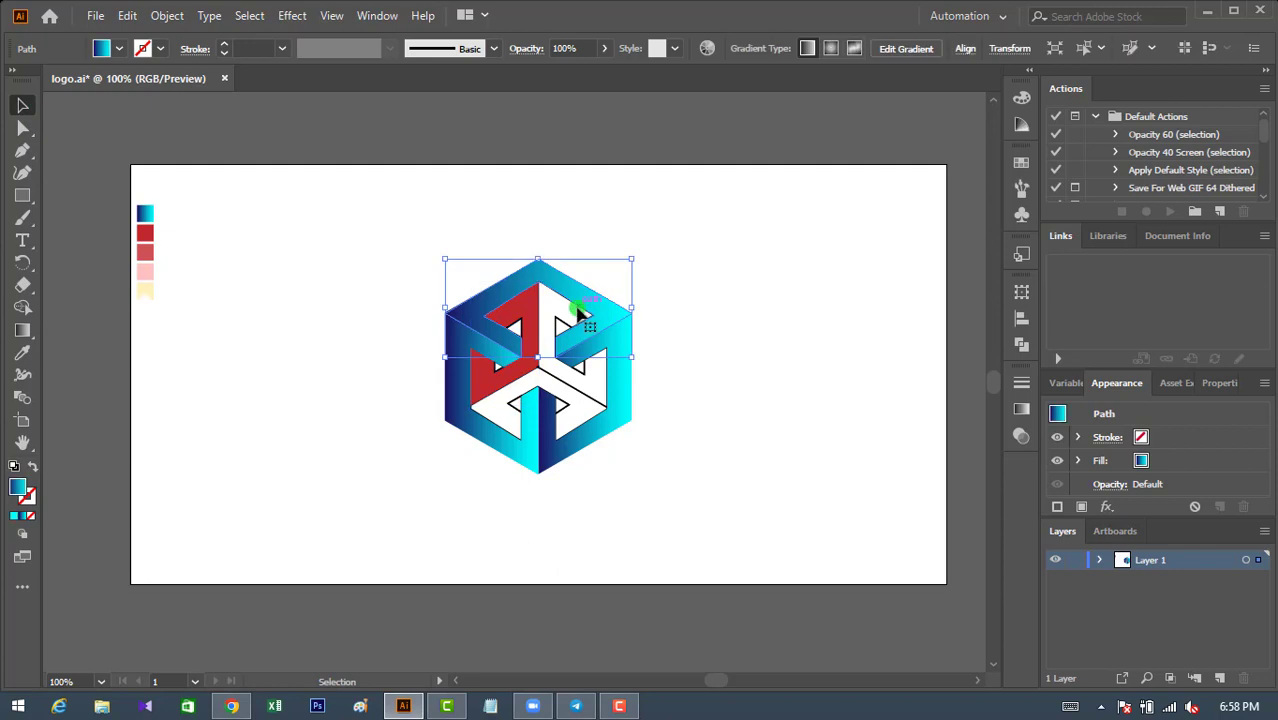
click(22, 353)
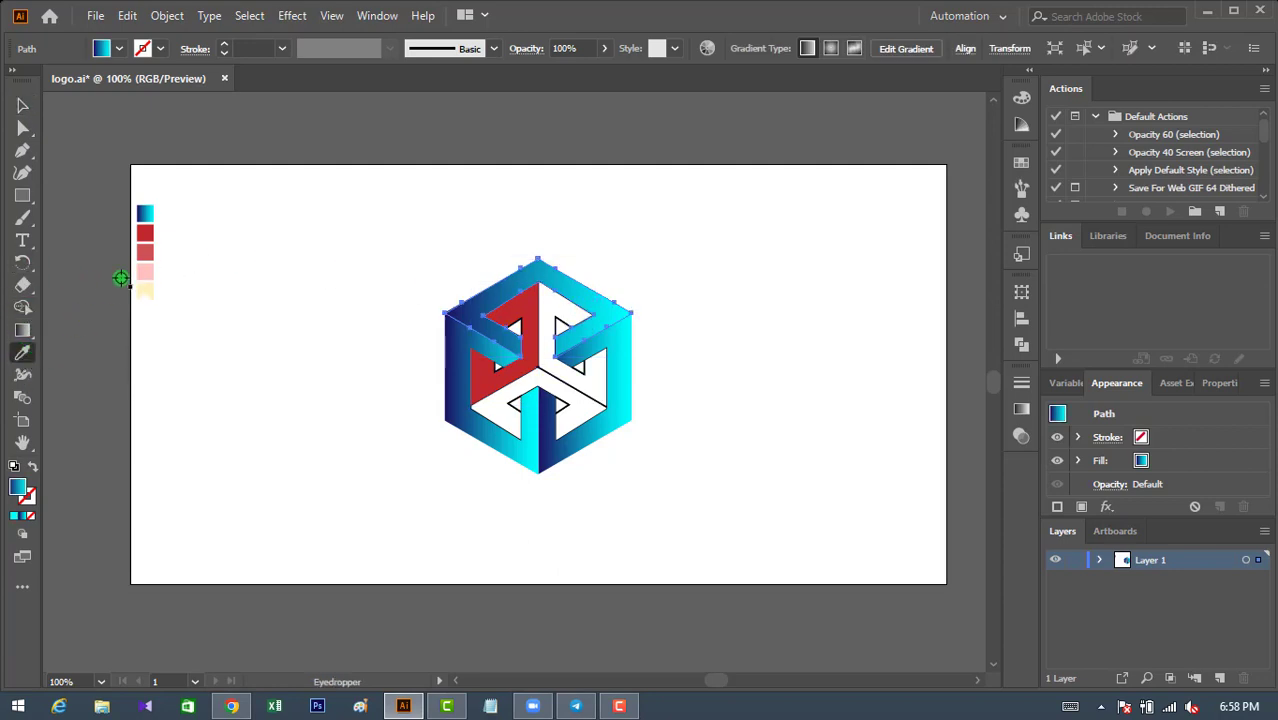
click(142, 254)
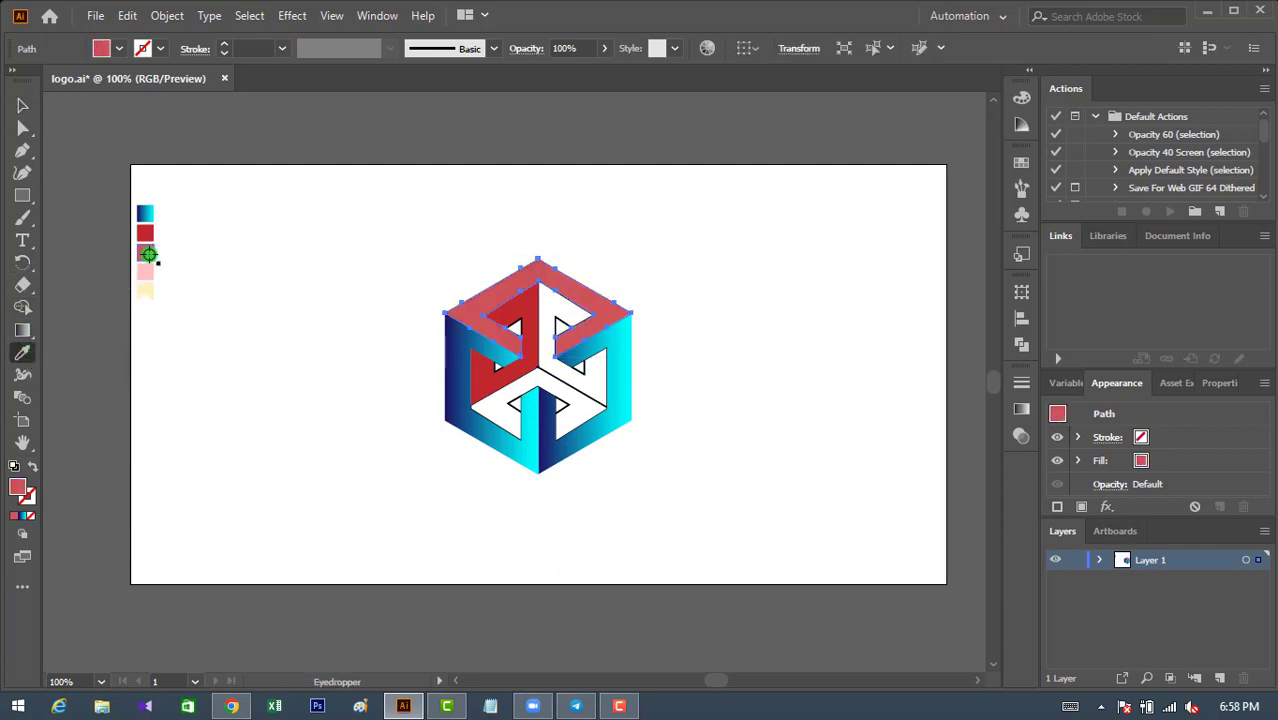
click(531, 428)
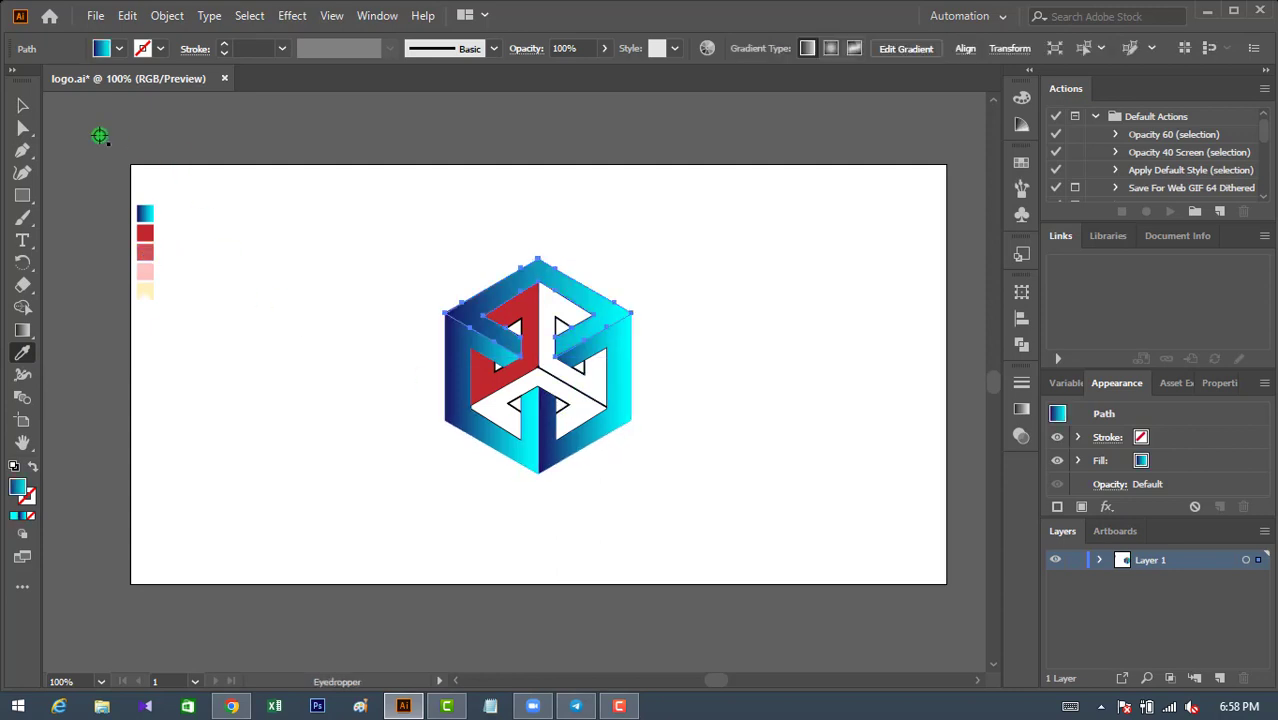
click(22, 105)
click(322, 276)
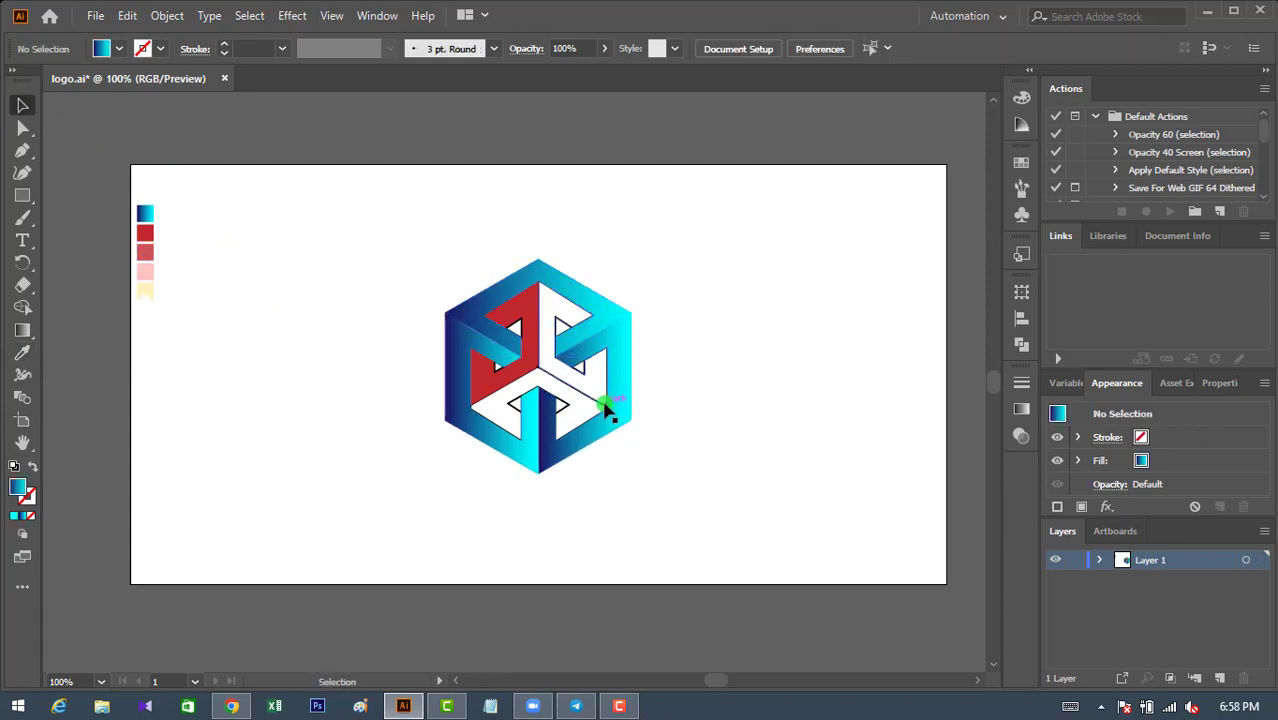
Fill the right inner face with the medium red swatch.
click(605, 410)
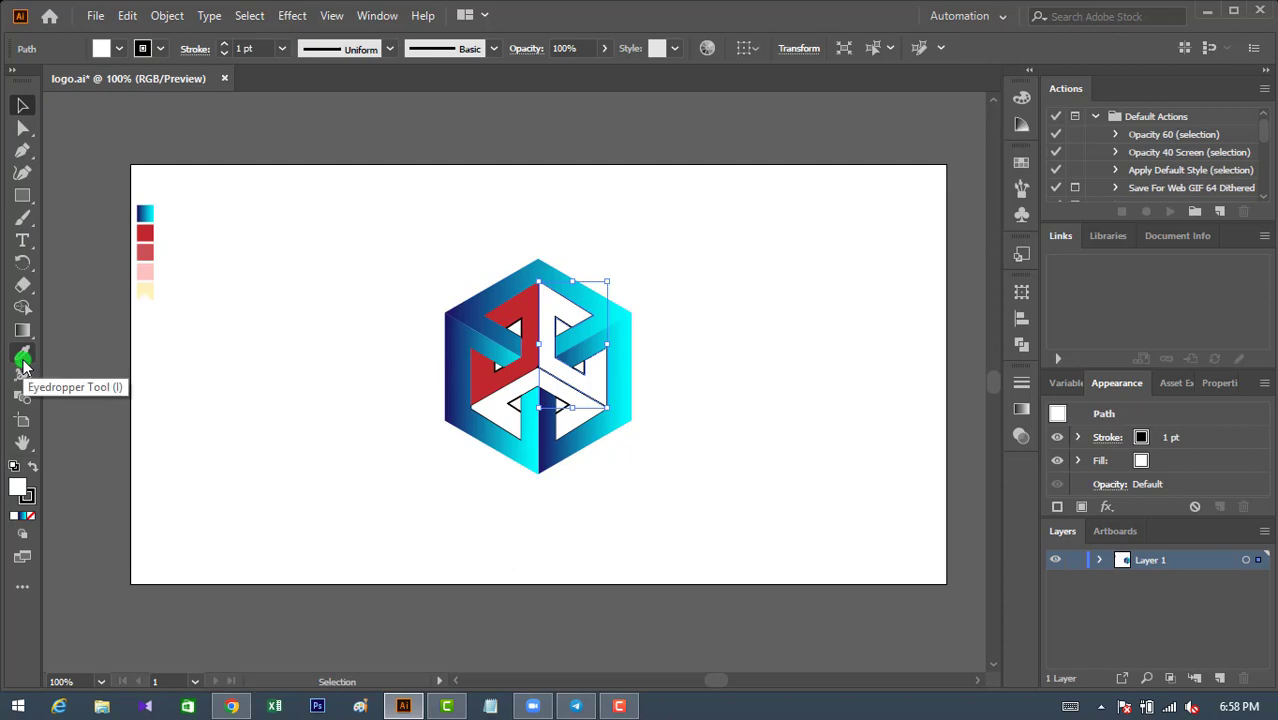
key(ctrl+plus)
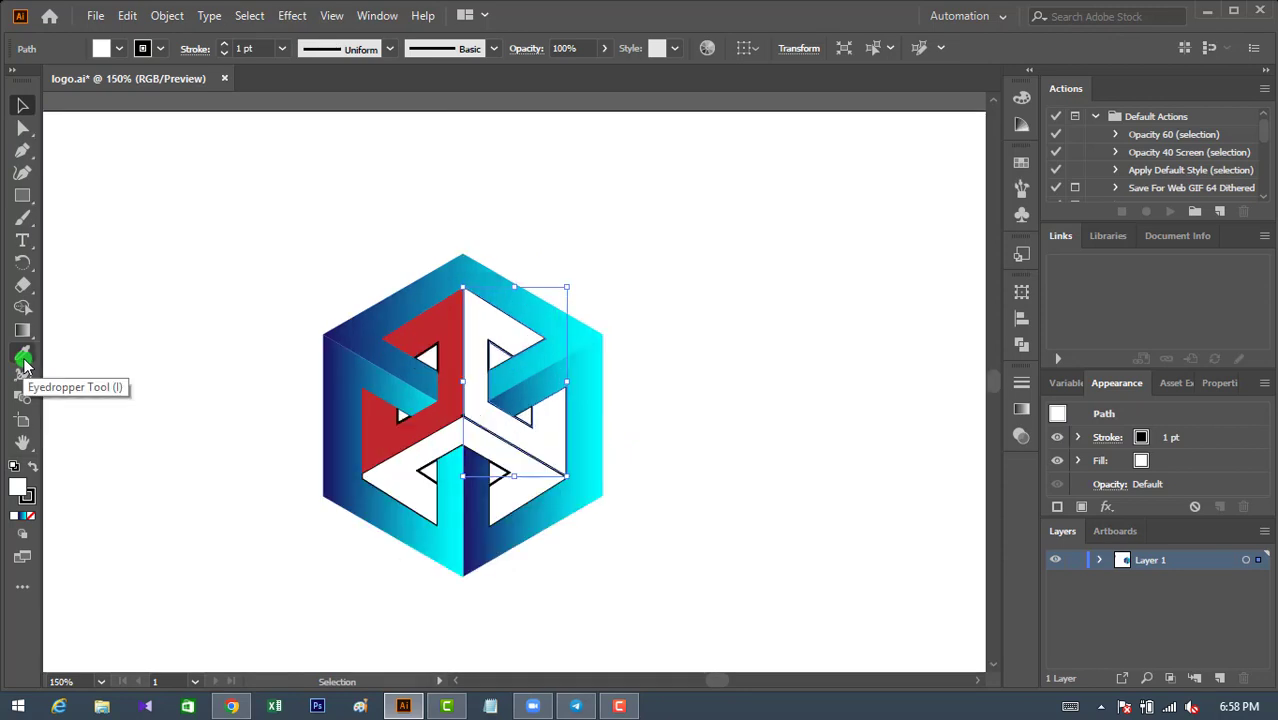
click(23, 358)
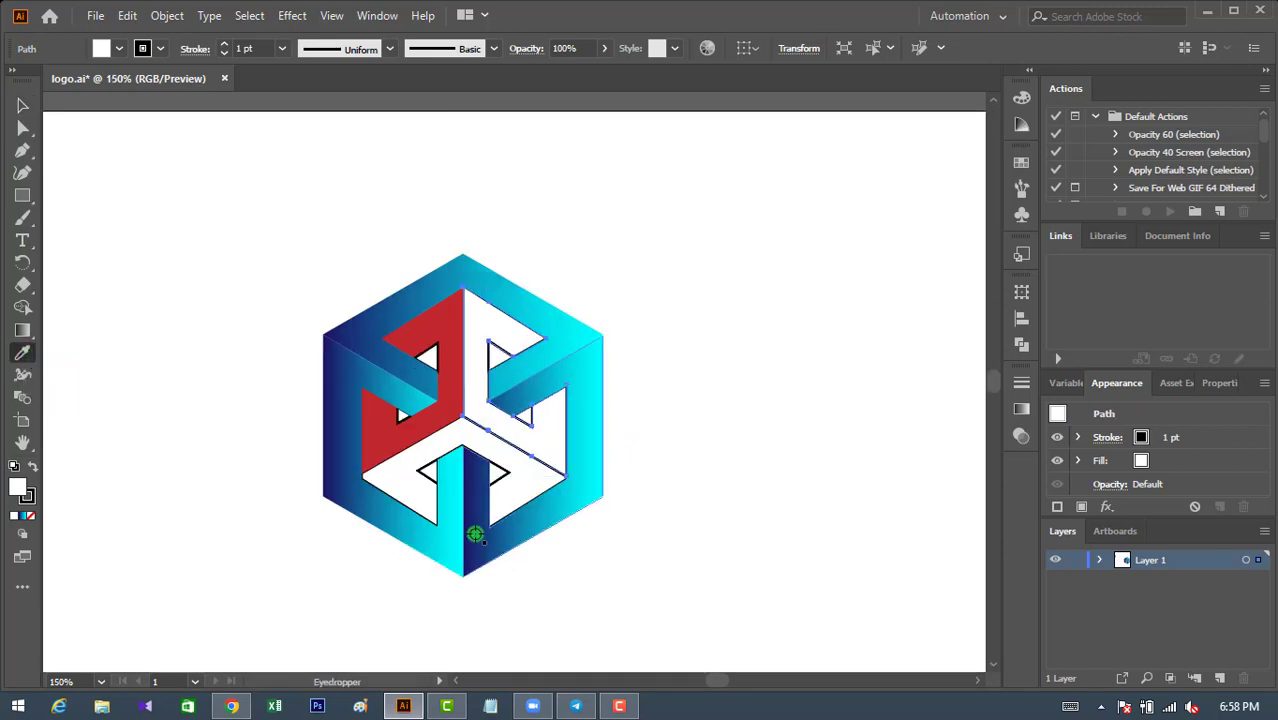
key(h)
drag(271, 423, 508, 431)
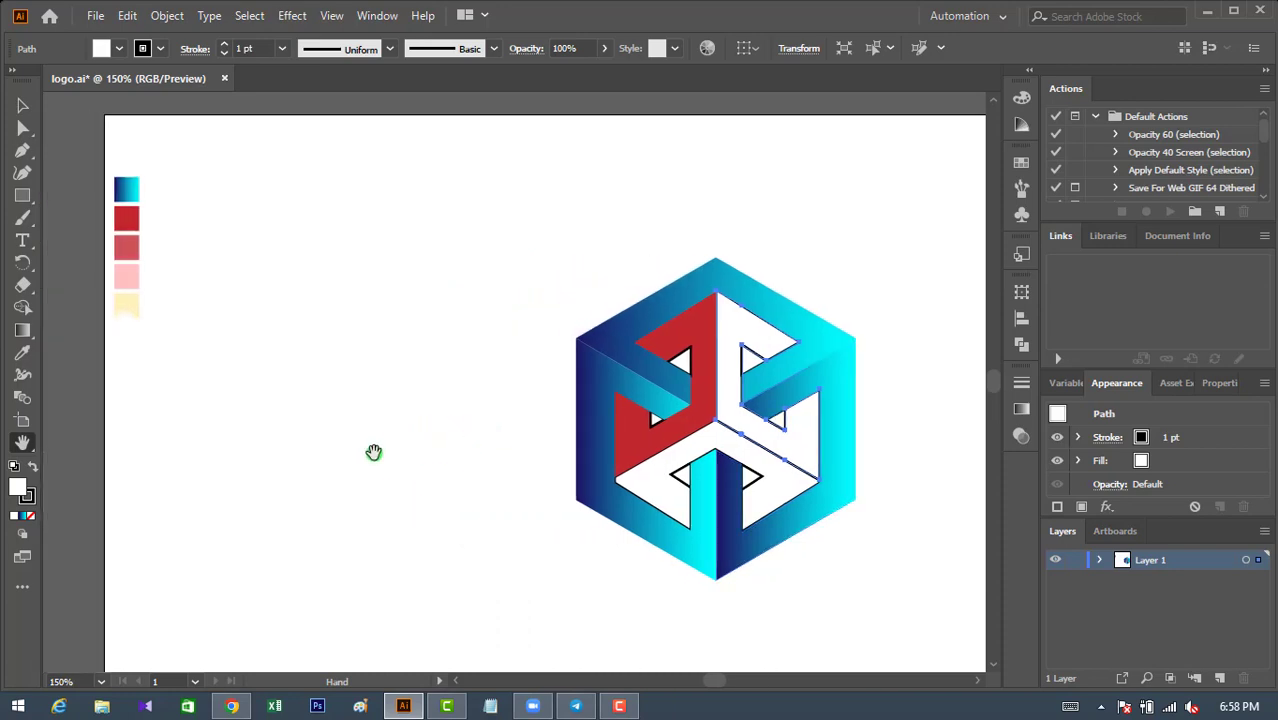
click(24, 352)
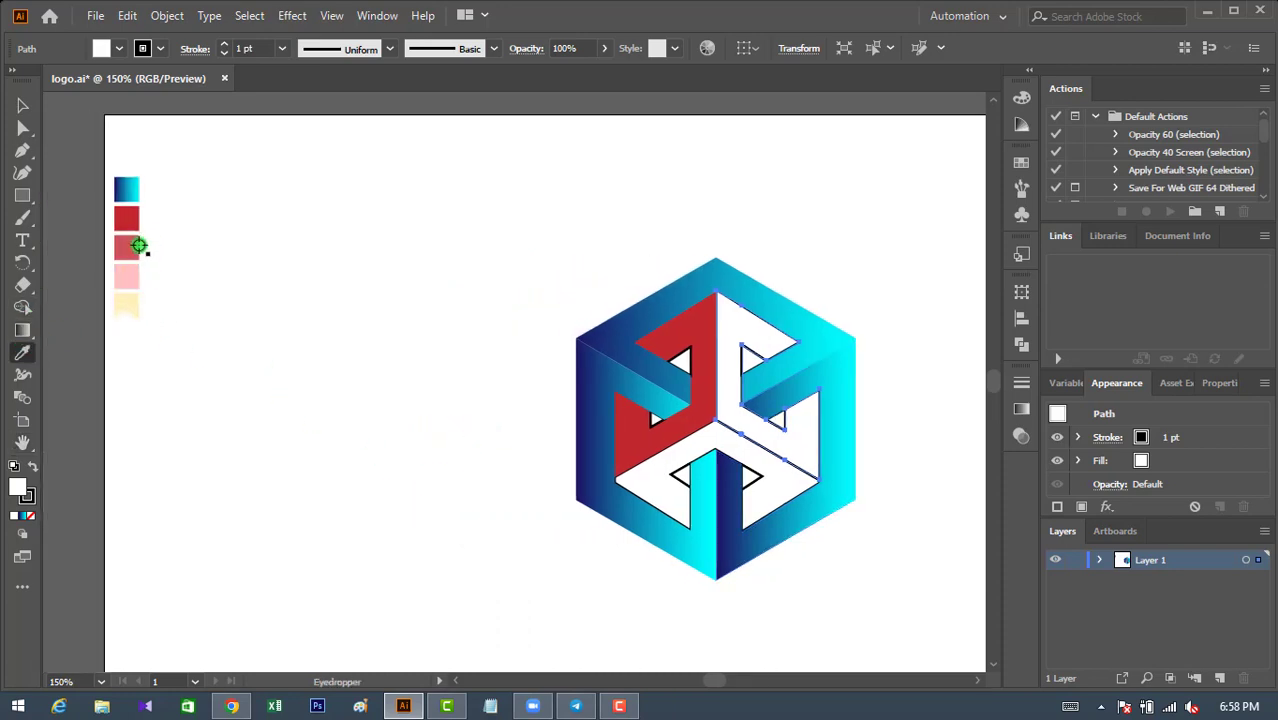
click(134, 252)
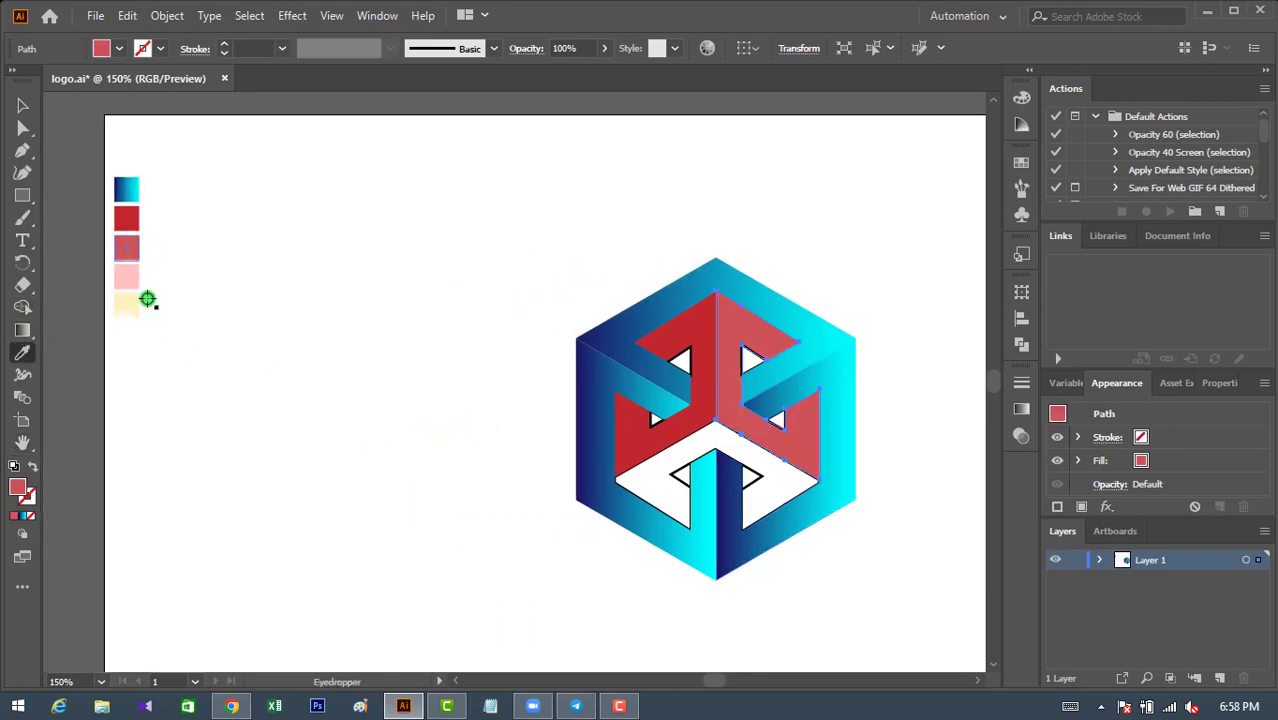
click(24, 104)
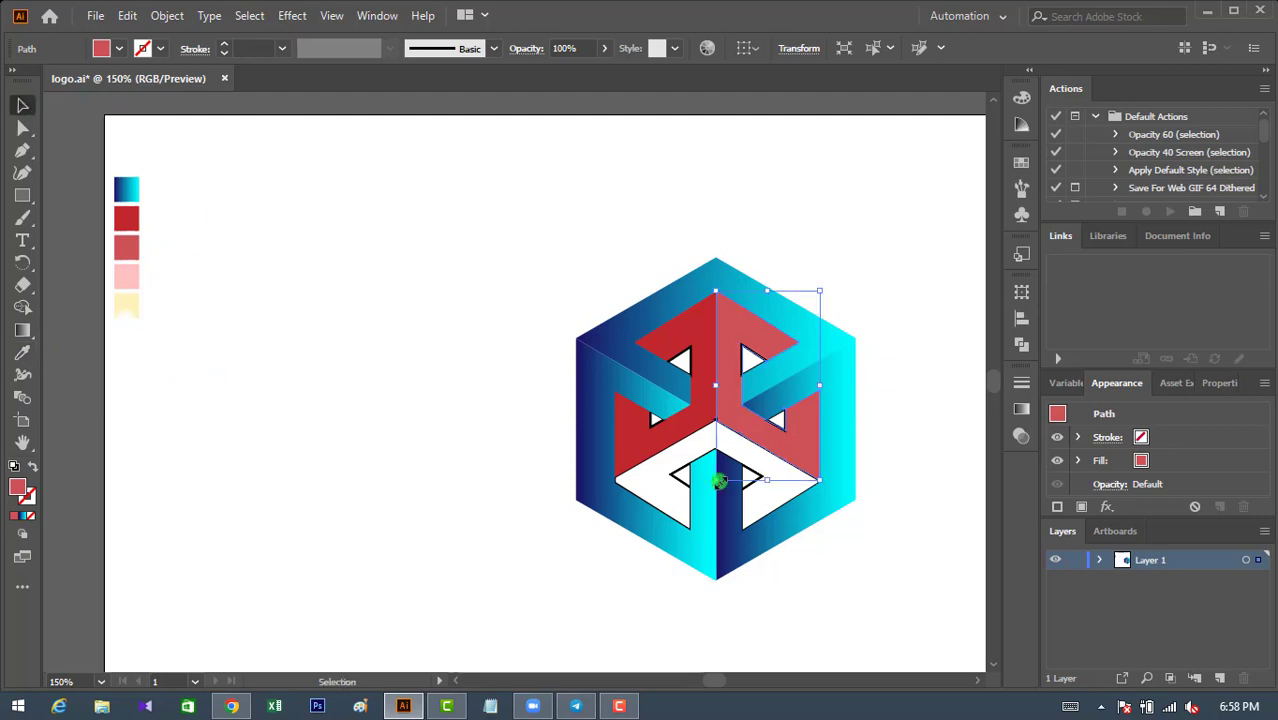
Fill the lower inner face with the light pink swatch.
click(640, 496)
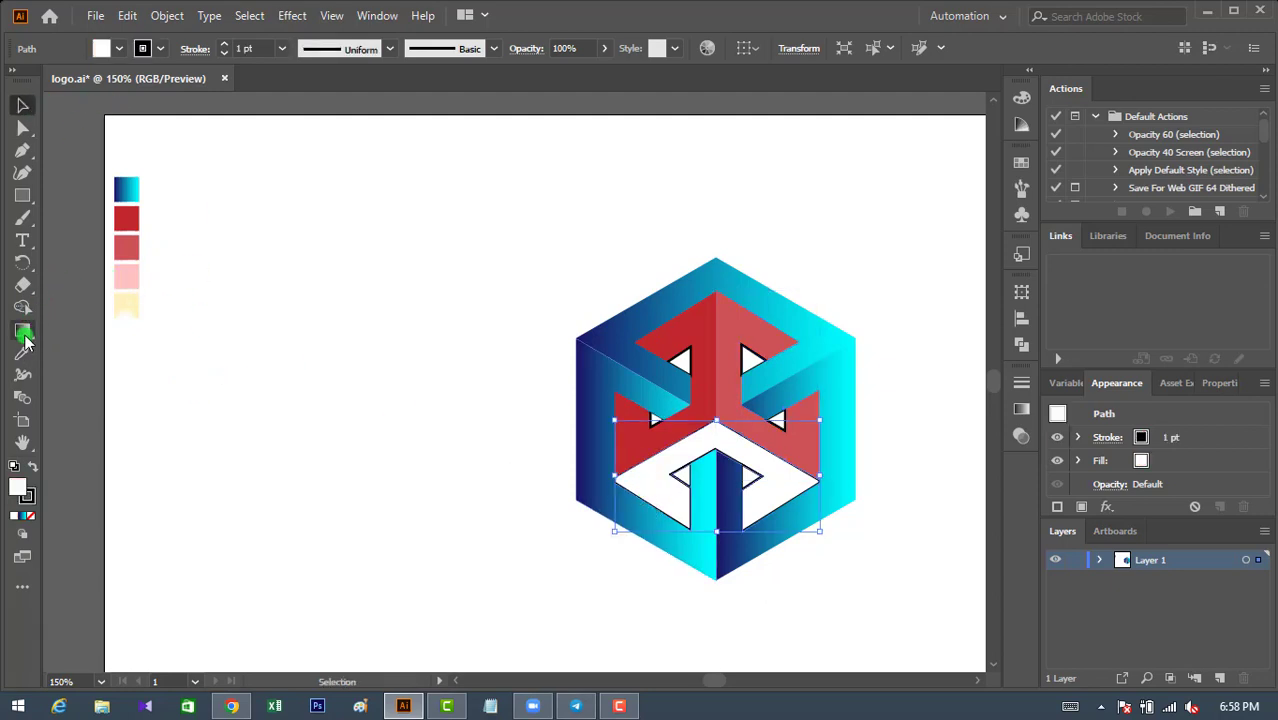
click(24, 348)
click(134, 280)
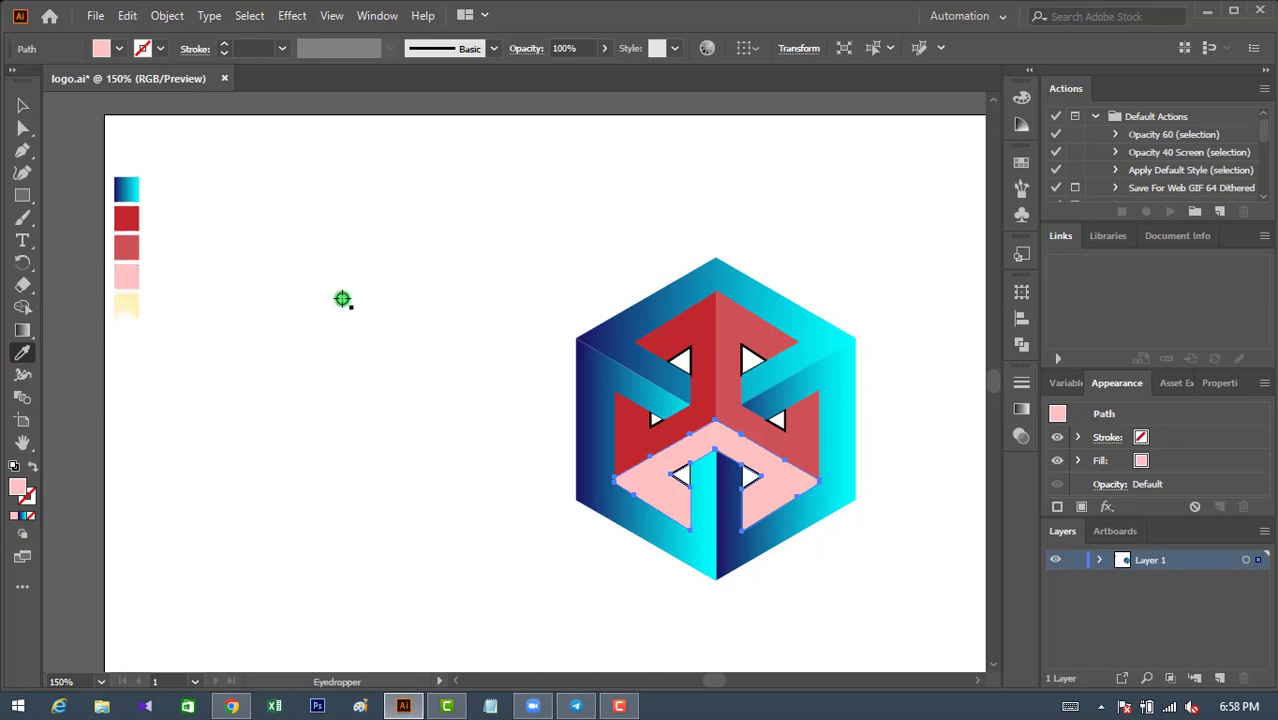
click(24, 104)
click(530, 248)
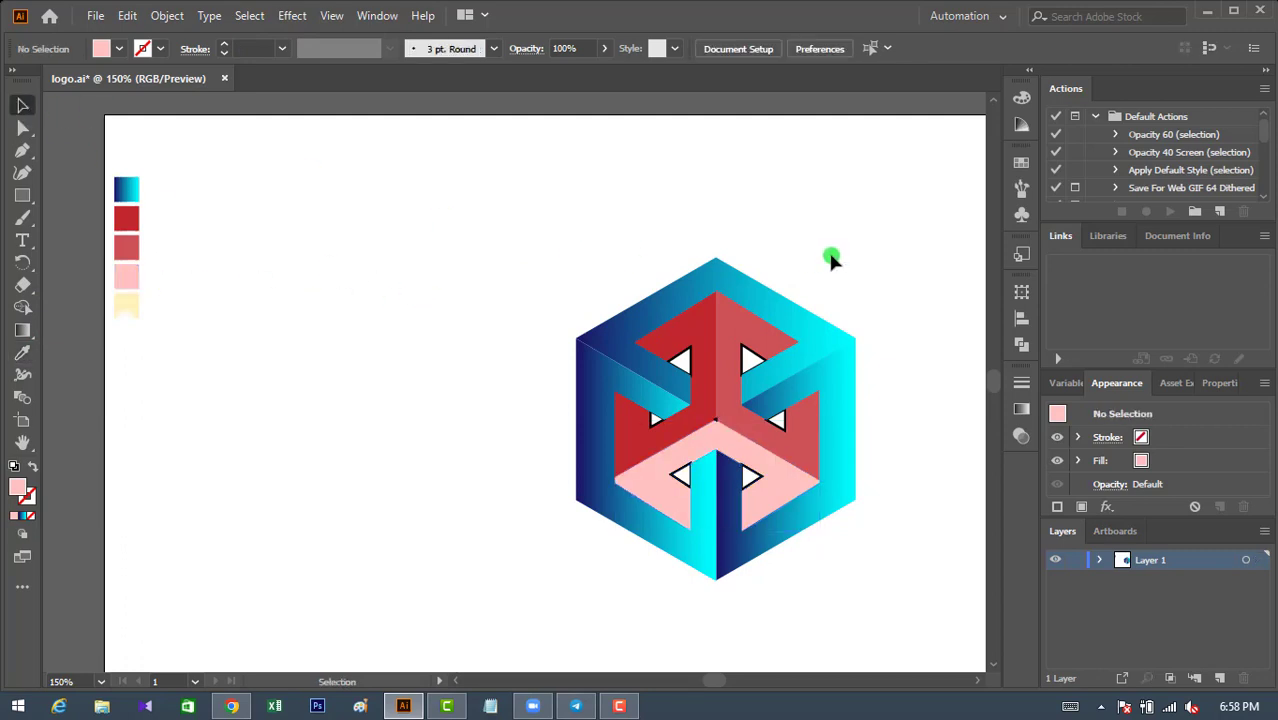
Draw a flat ellipse below the cube and fill it with the white-to-black gradient.
drag(549, 213, 920, 614)
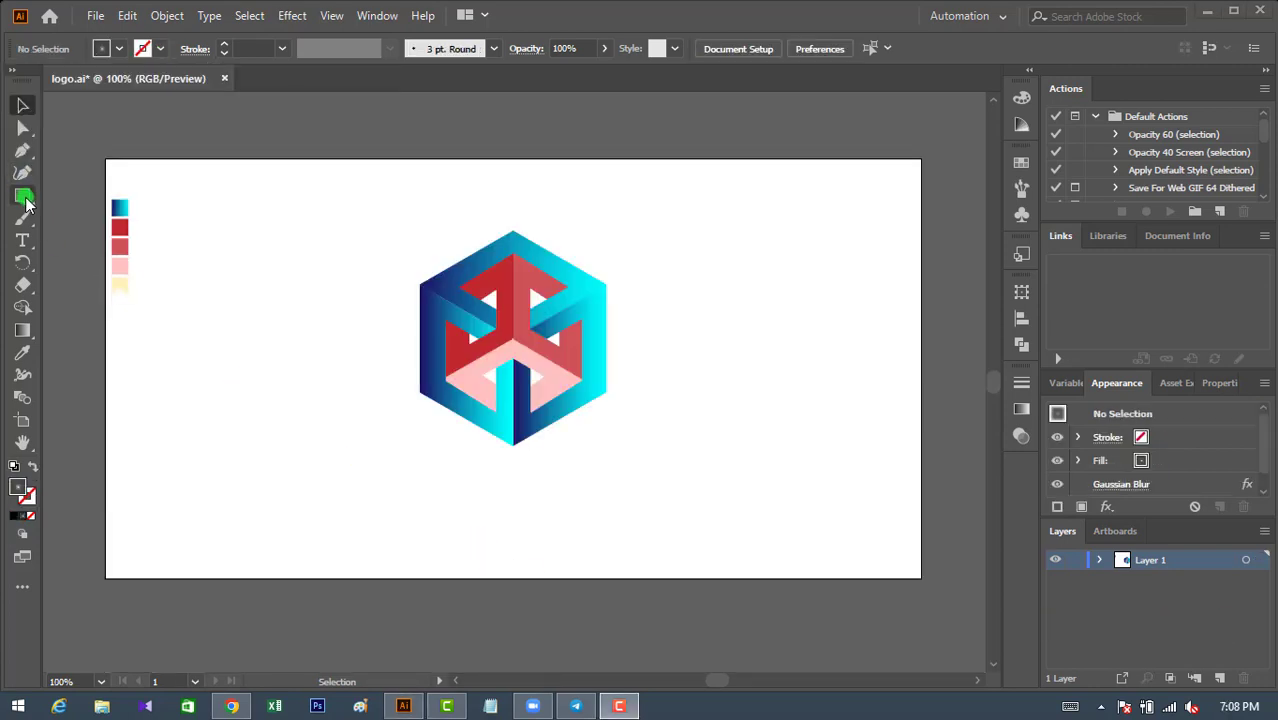
drag(24, 197, 94, 214)
drag(389, 481, 571, 498)
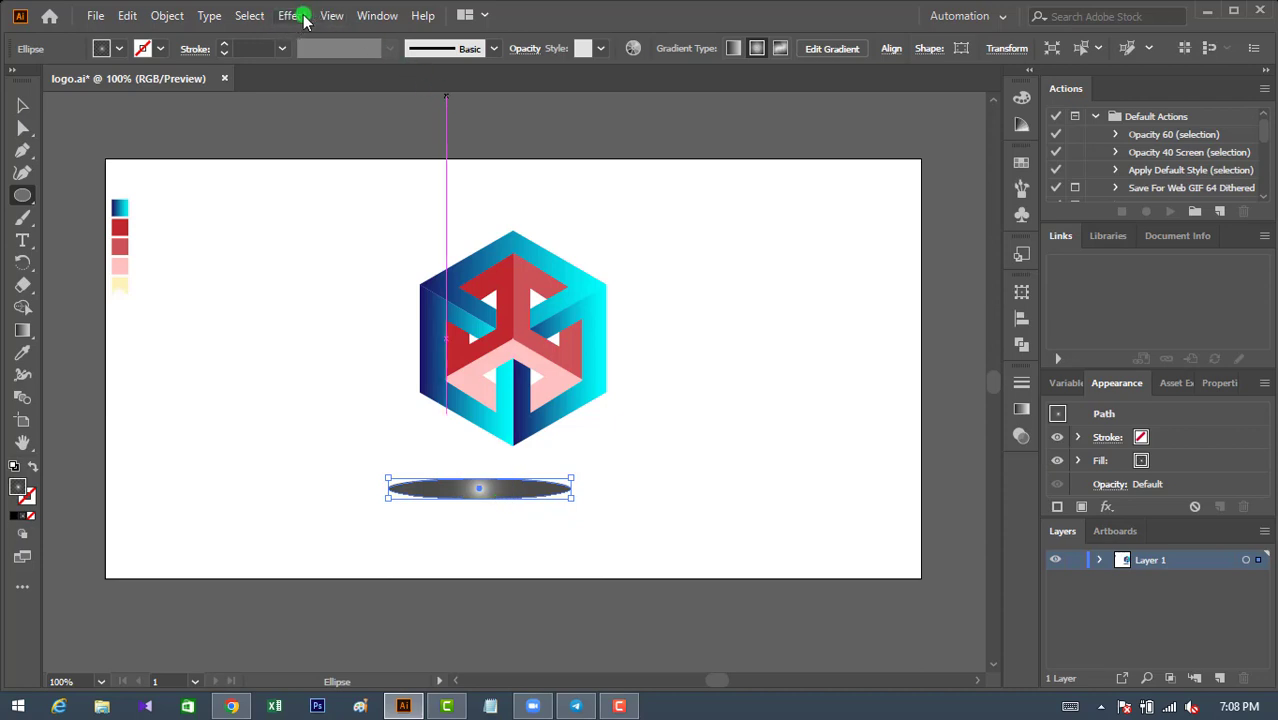
click(304, 20)
click(115, 50)
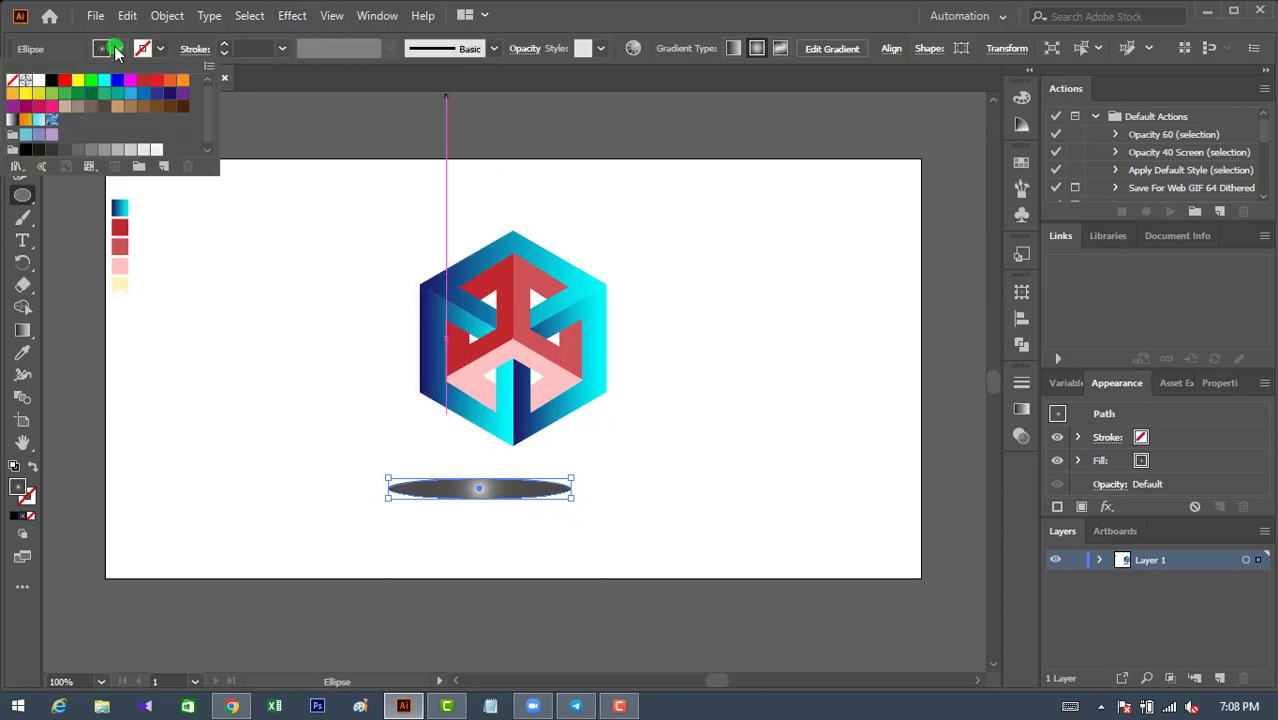
click(13, 122)
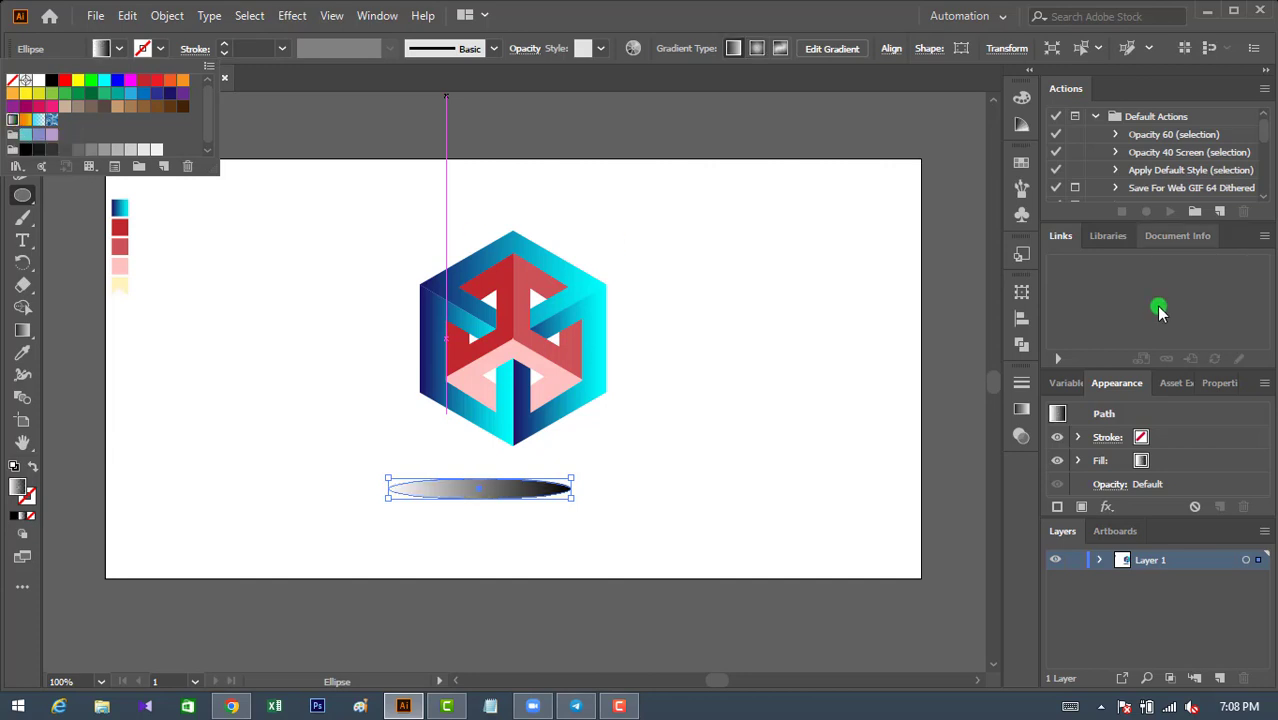
Make the ellipse gradient radial, shift the midpoint left, and set black to 70% opacity.
click(1021, 410)
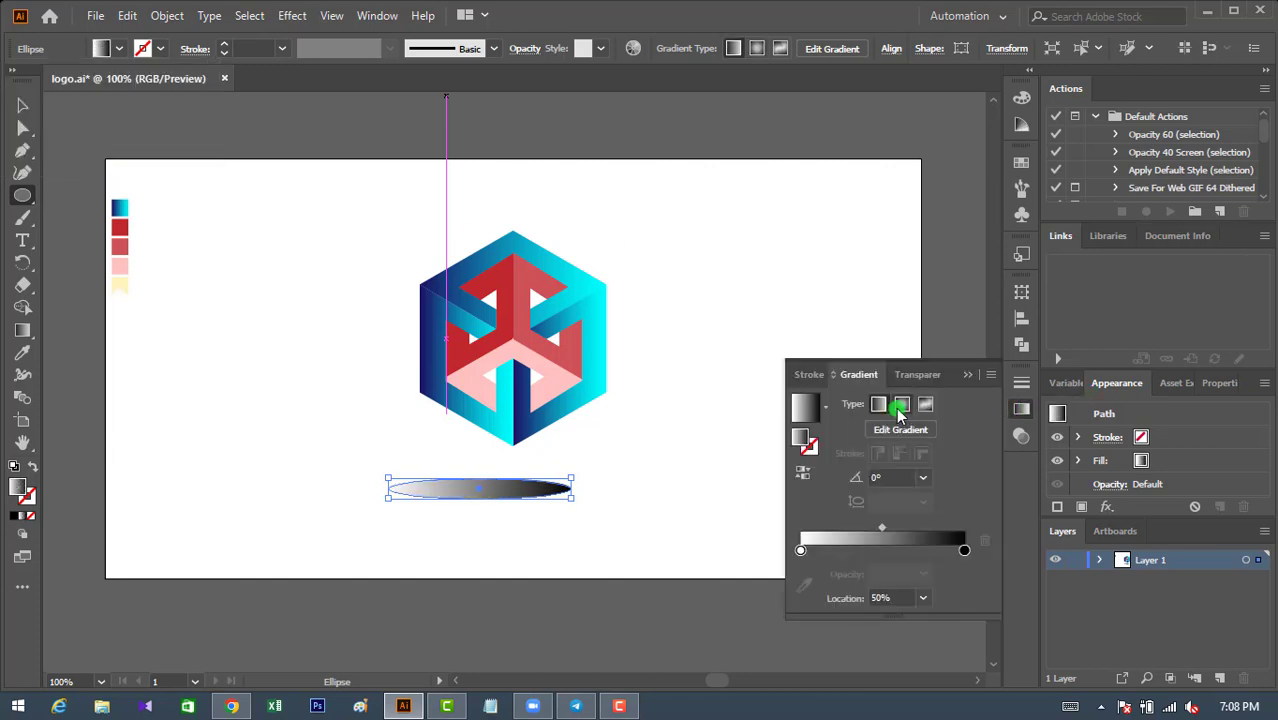
click(900, 405)
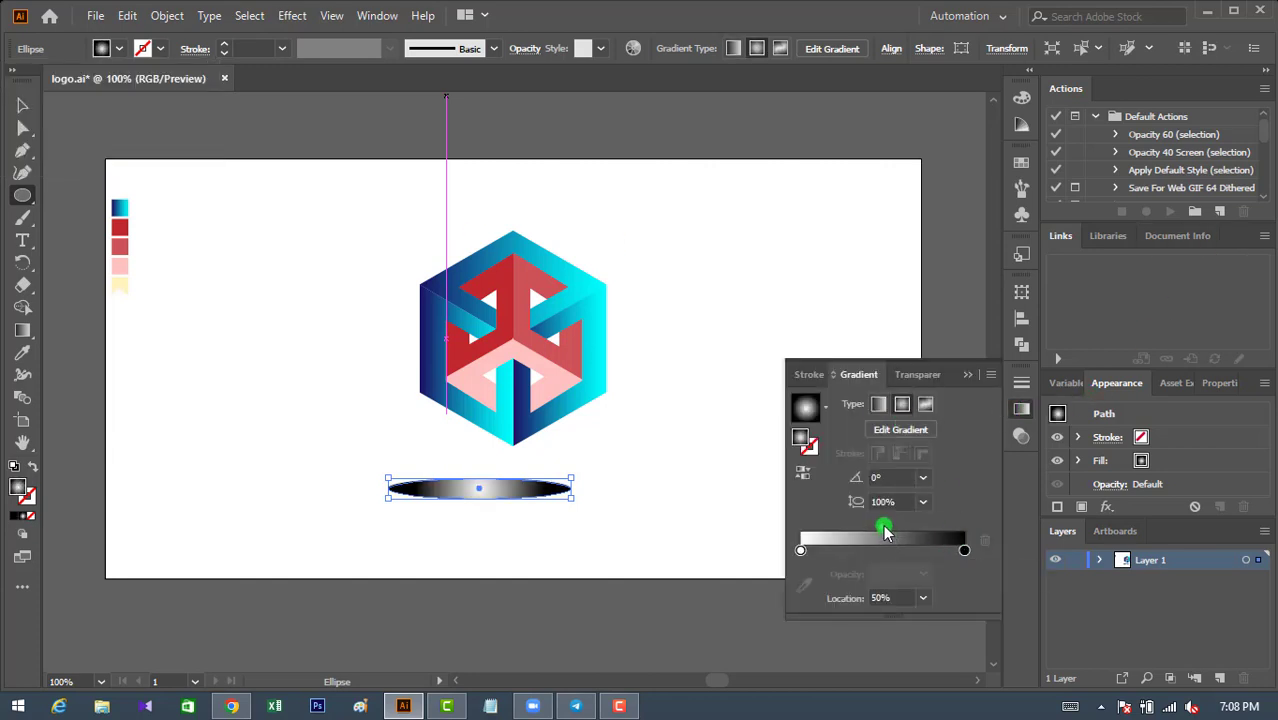
drag(885, 532, 847, 532)
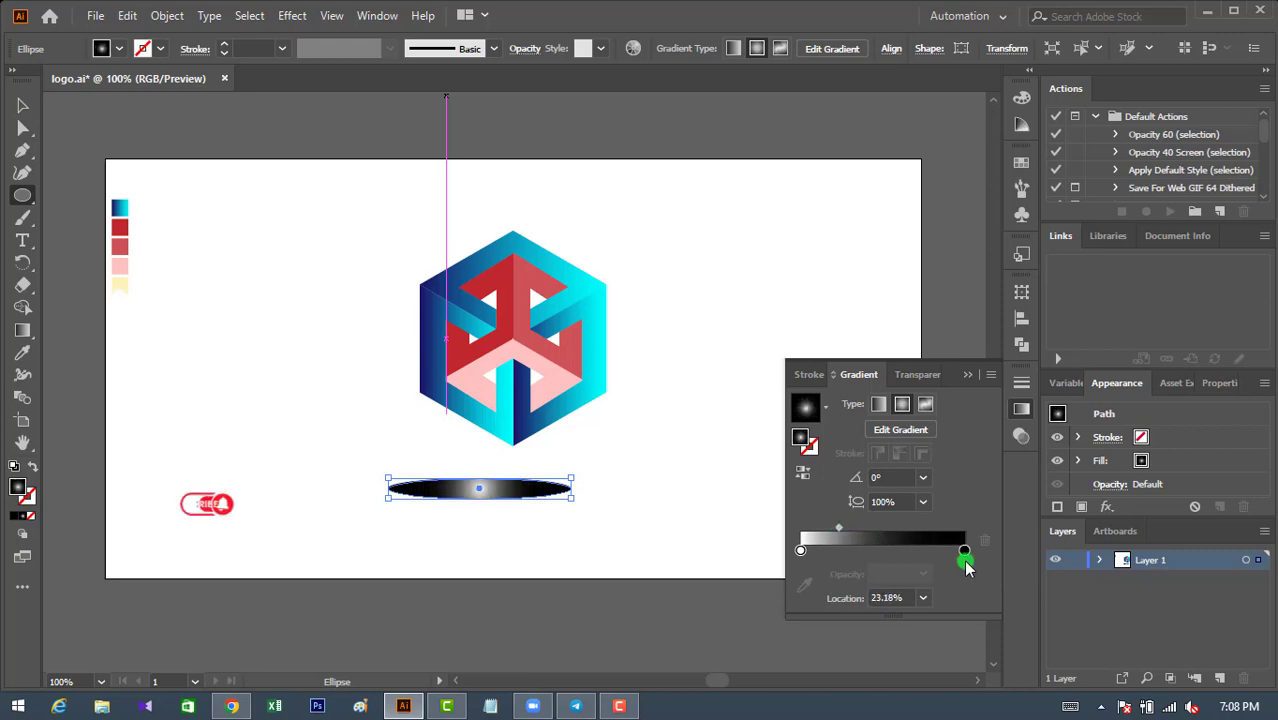
click(964, 550)
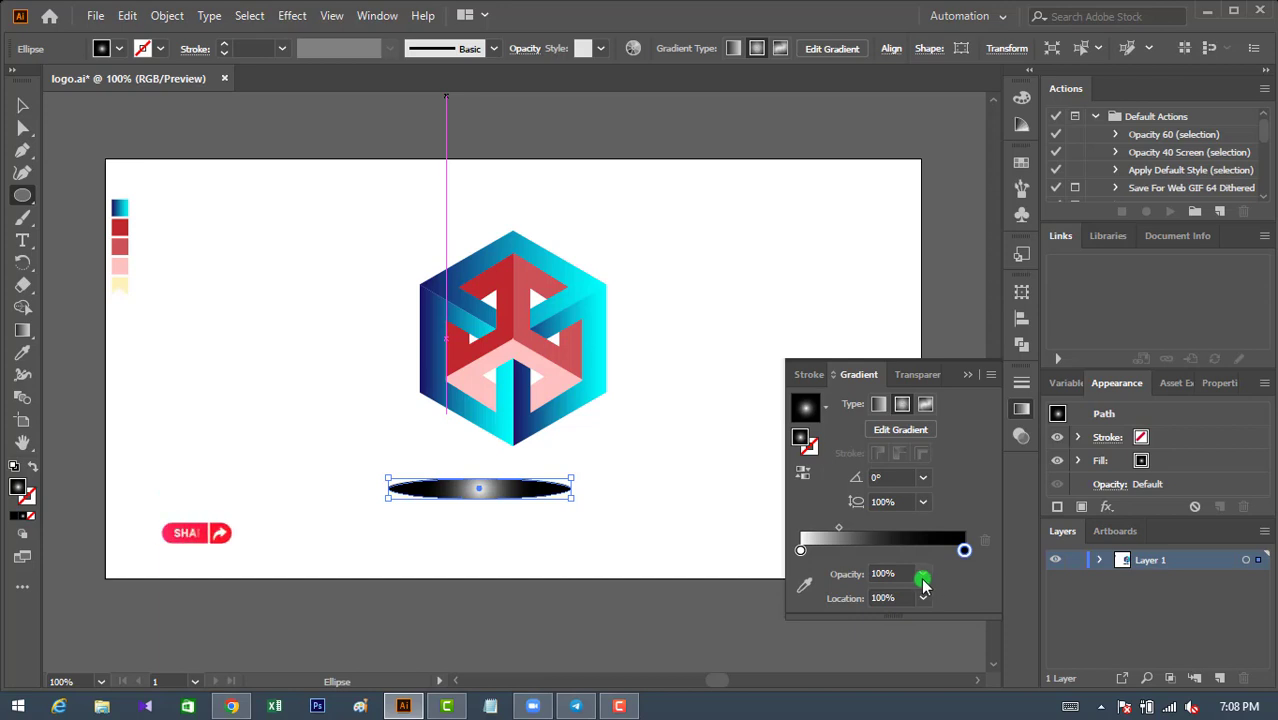
click(930, 580)
click(940, 495)
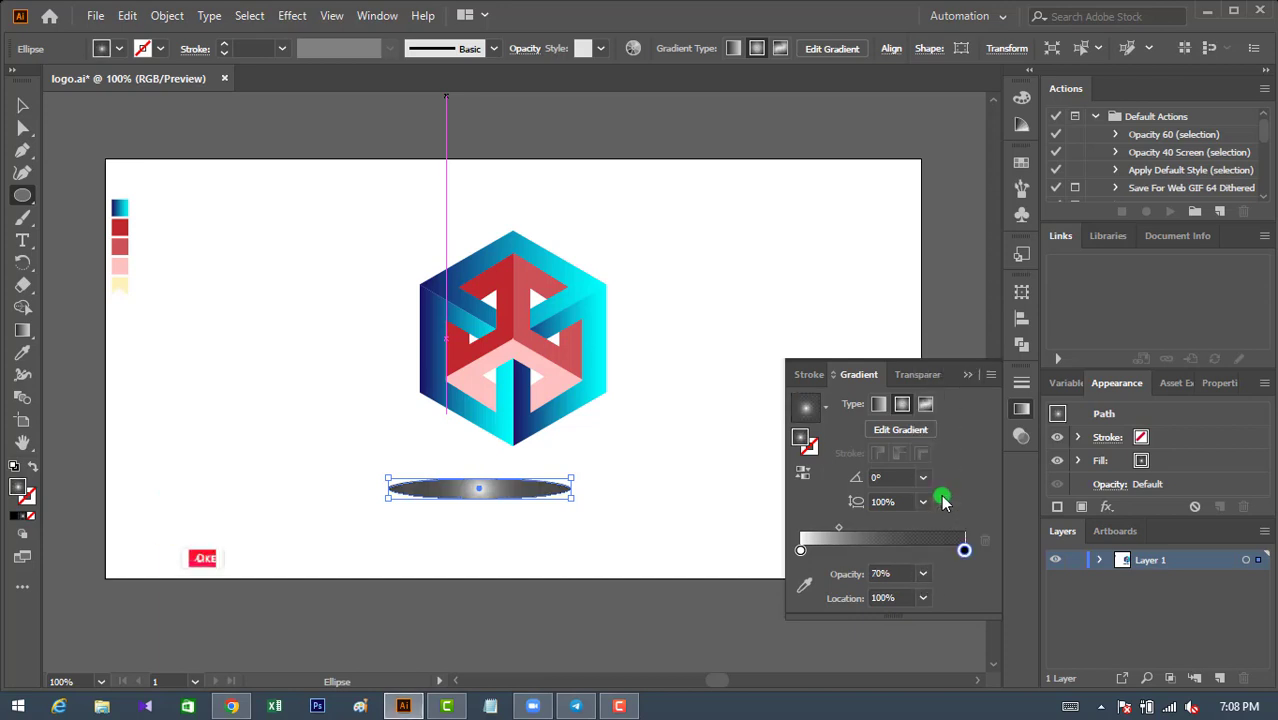
click(966, 375)
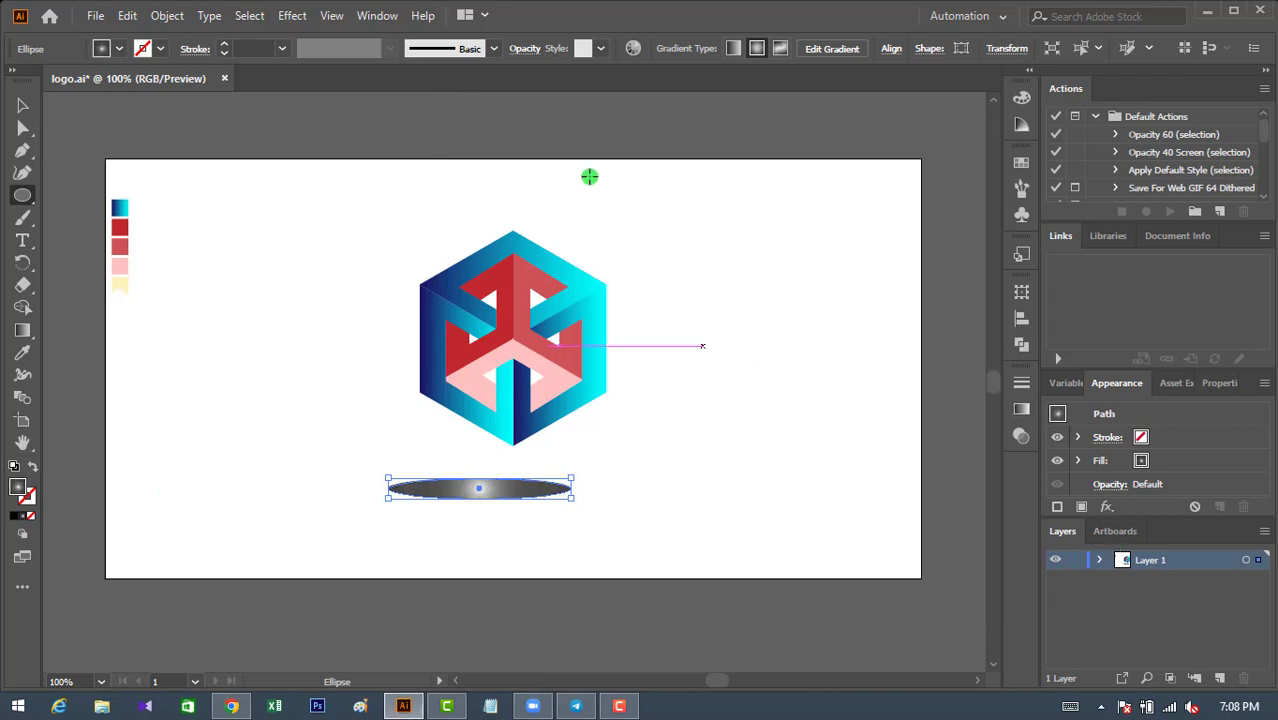
Apply a Gaussian Blur with a radius of about 6 pixels to the ellipse.
click(299, 18)
mouse_move(312, 329)
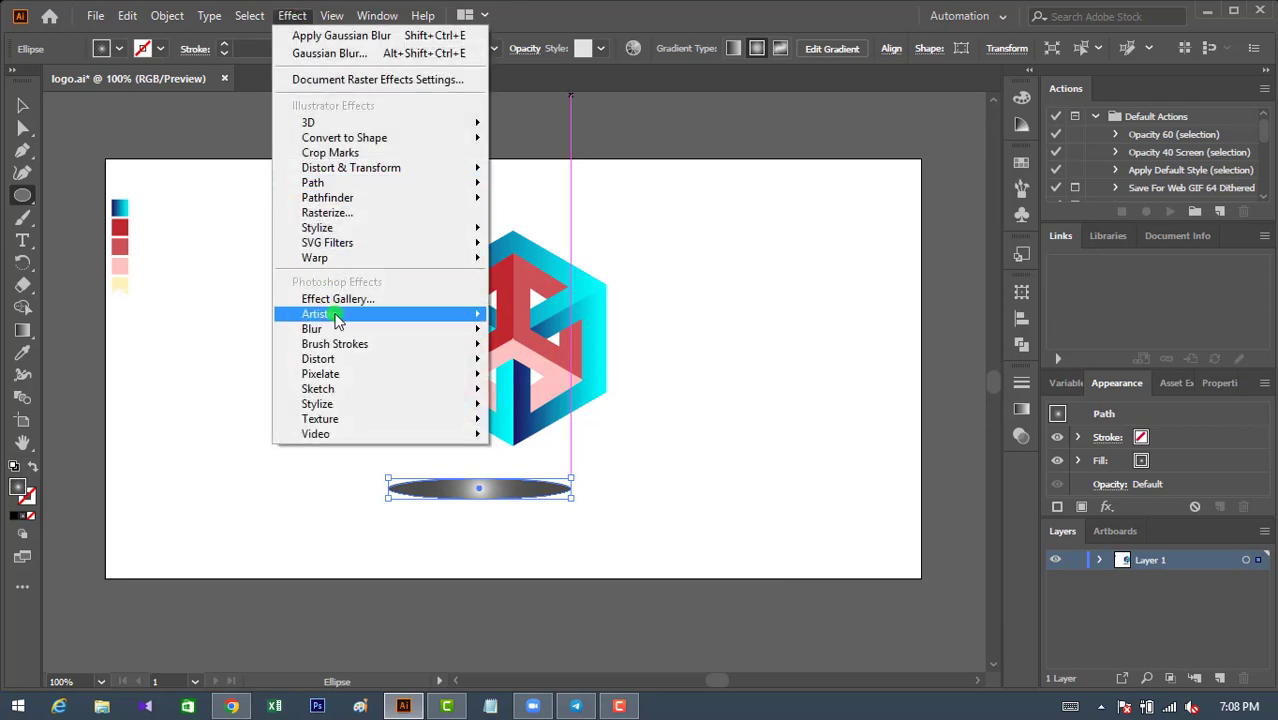
click(546, 332)
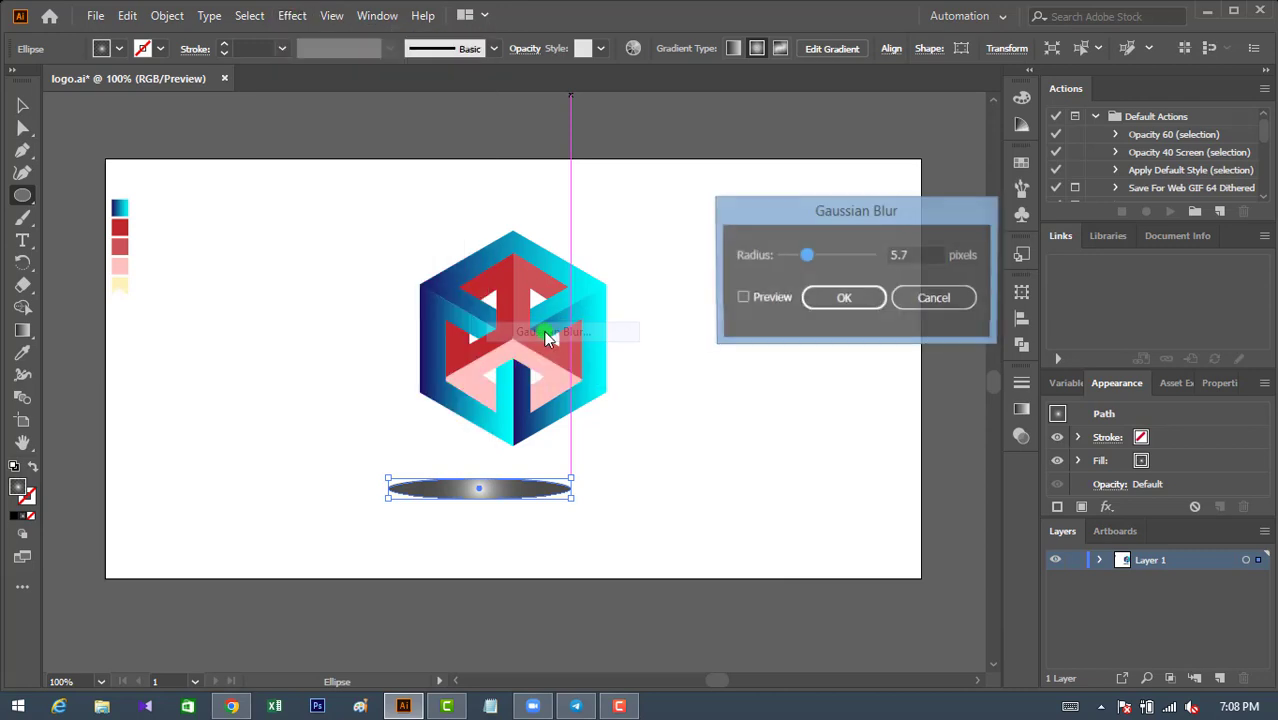
click(776, 300)
click(804, 257)
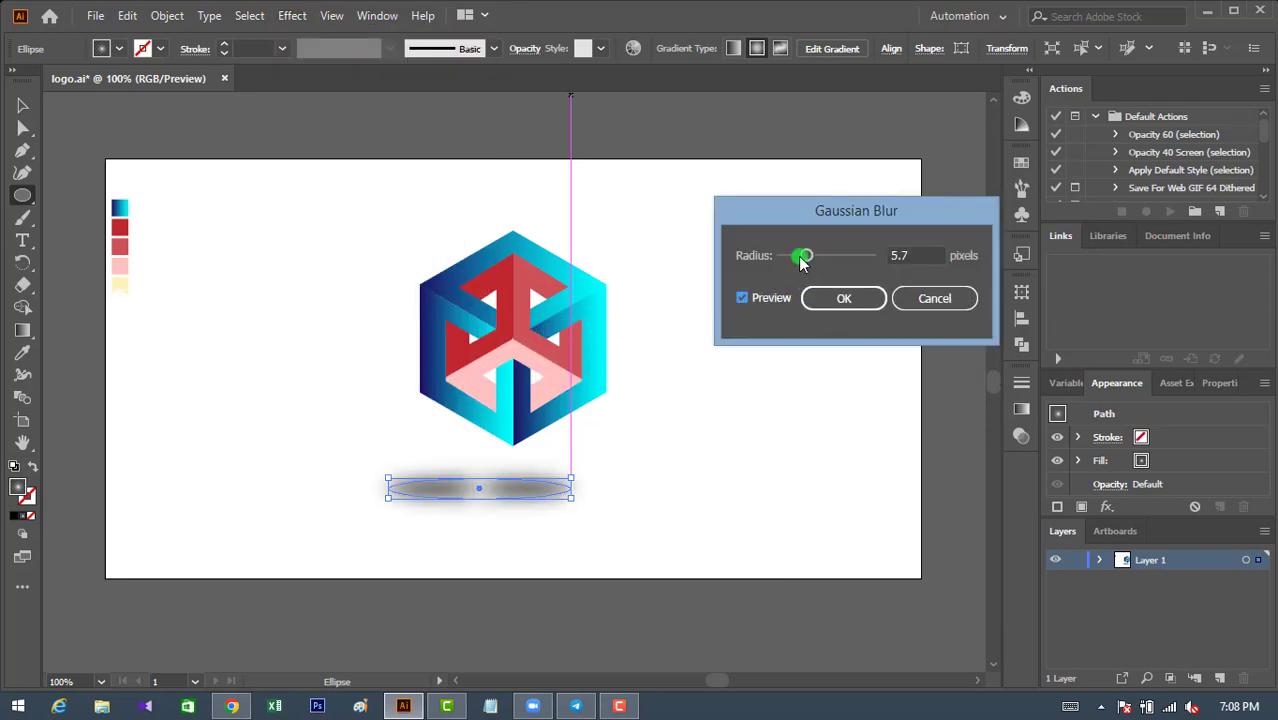
drag(800, 258, 797, 258)
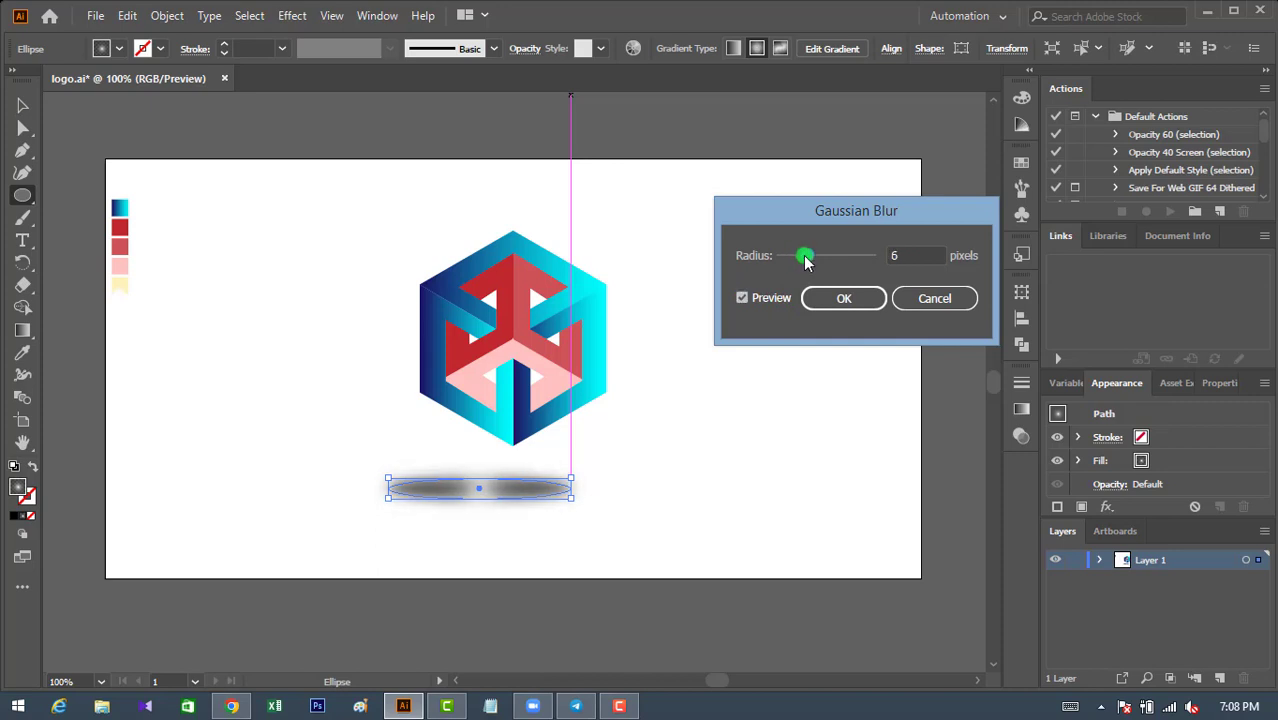
click(819, 296)
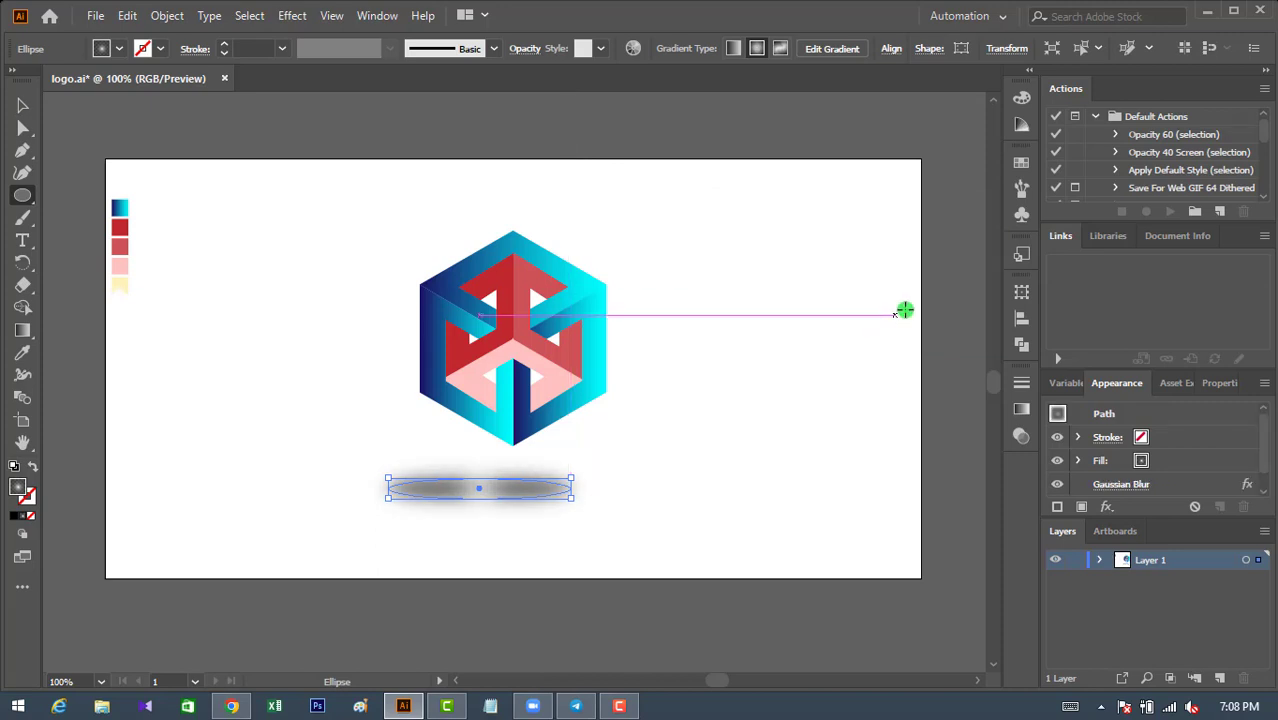
Move and flatten the blurred ellipse so it sits centred beneath the cube.
click(24, 105)
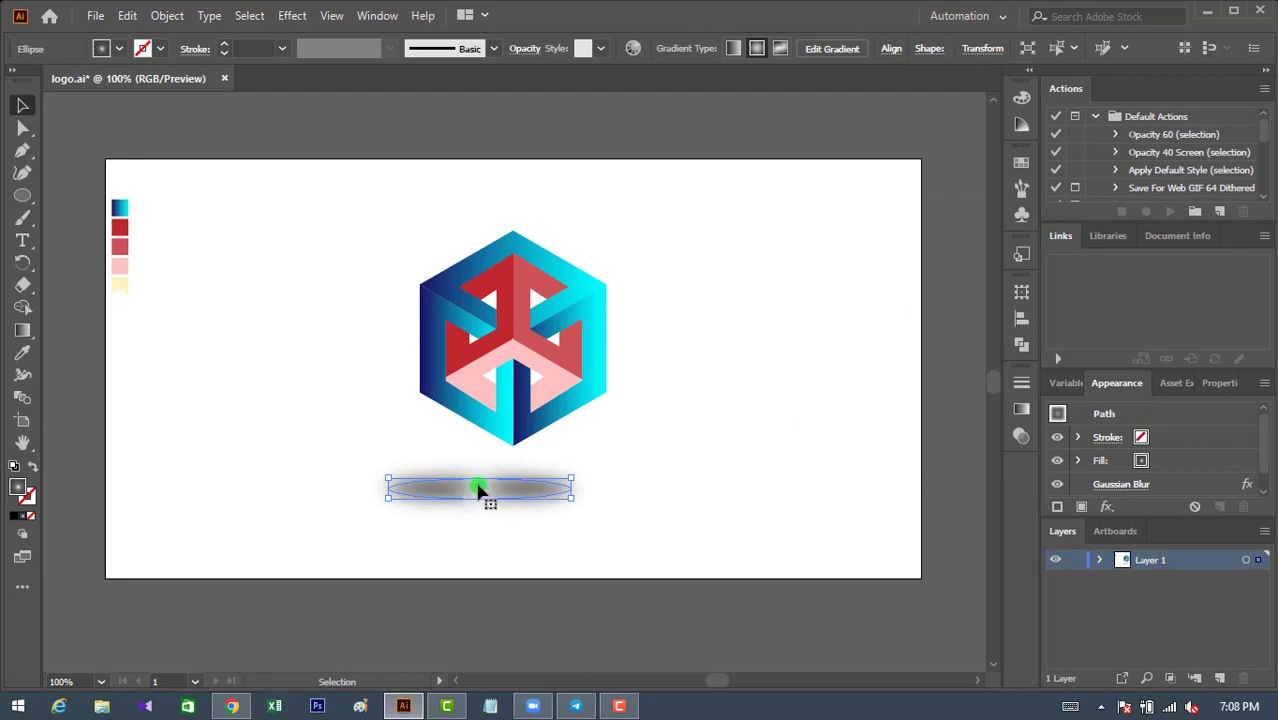
drag(479, 488, 513, 487)
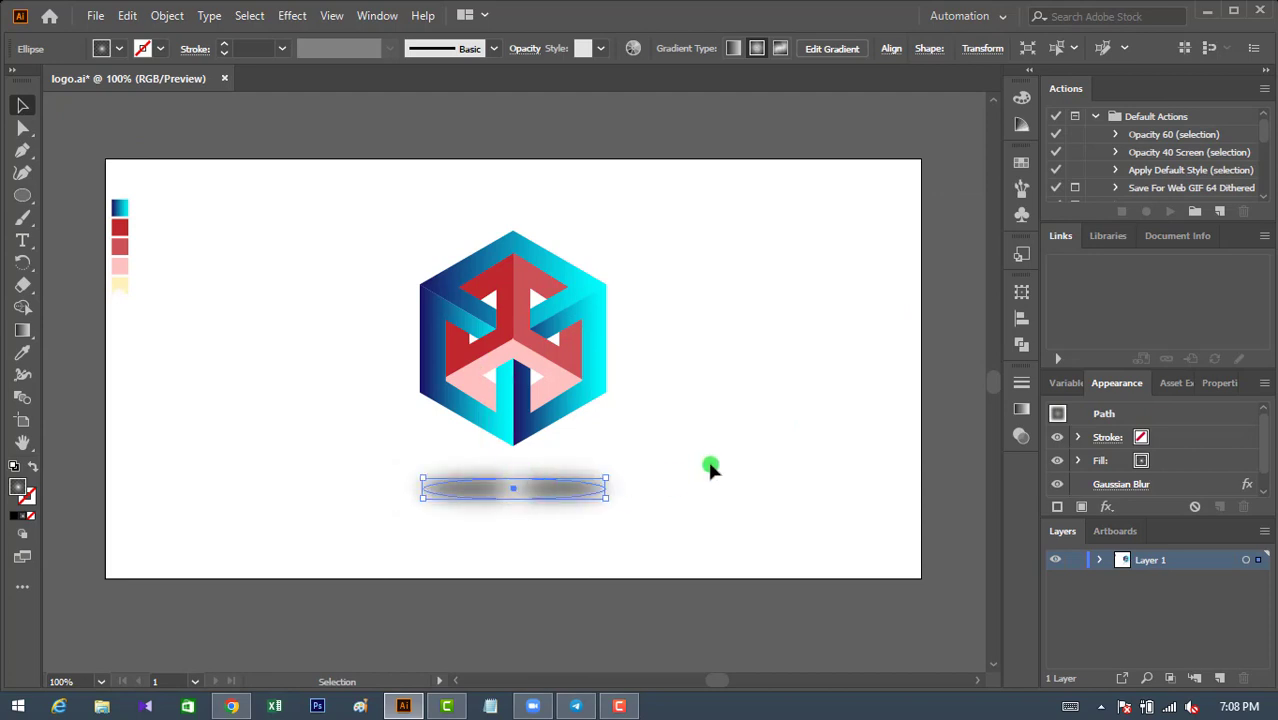
click(722, 465)
click(552, 492)
drag(604, 501, 602, 491)
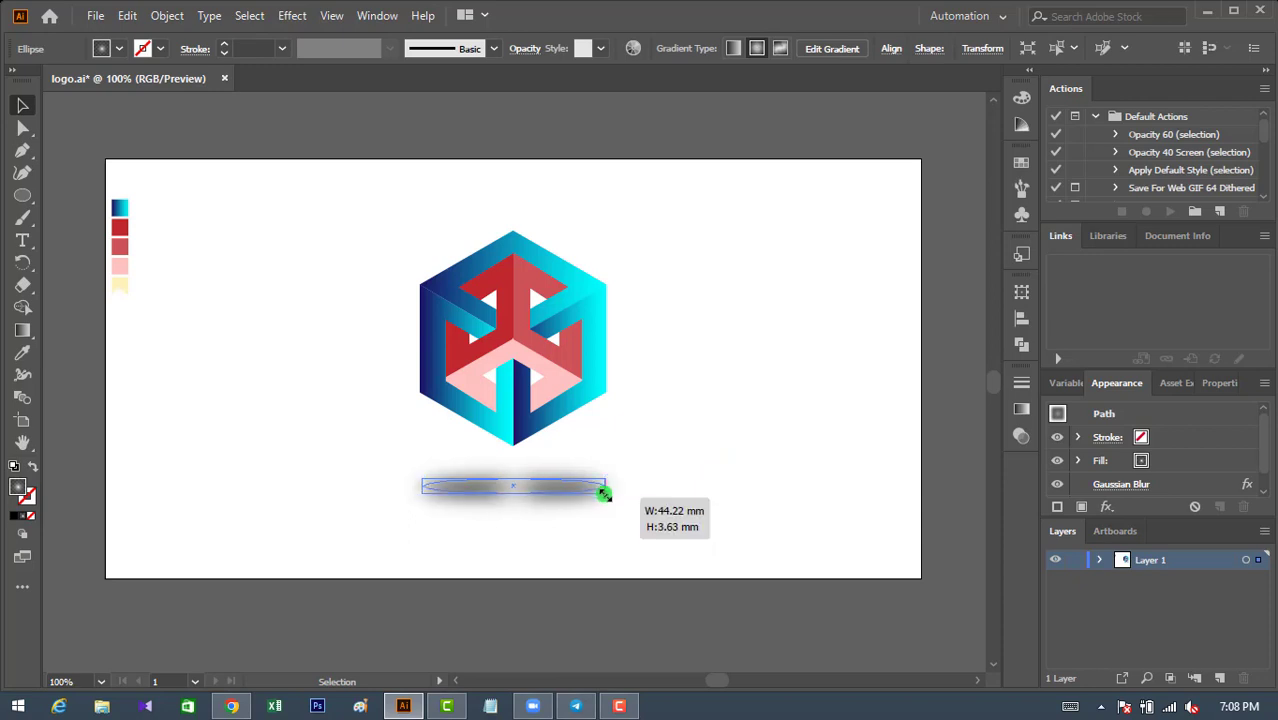
click(740, 487)
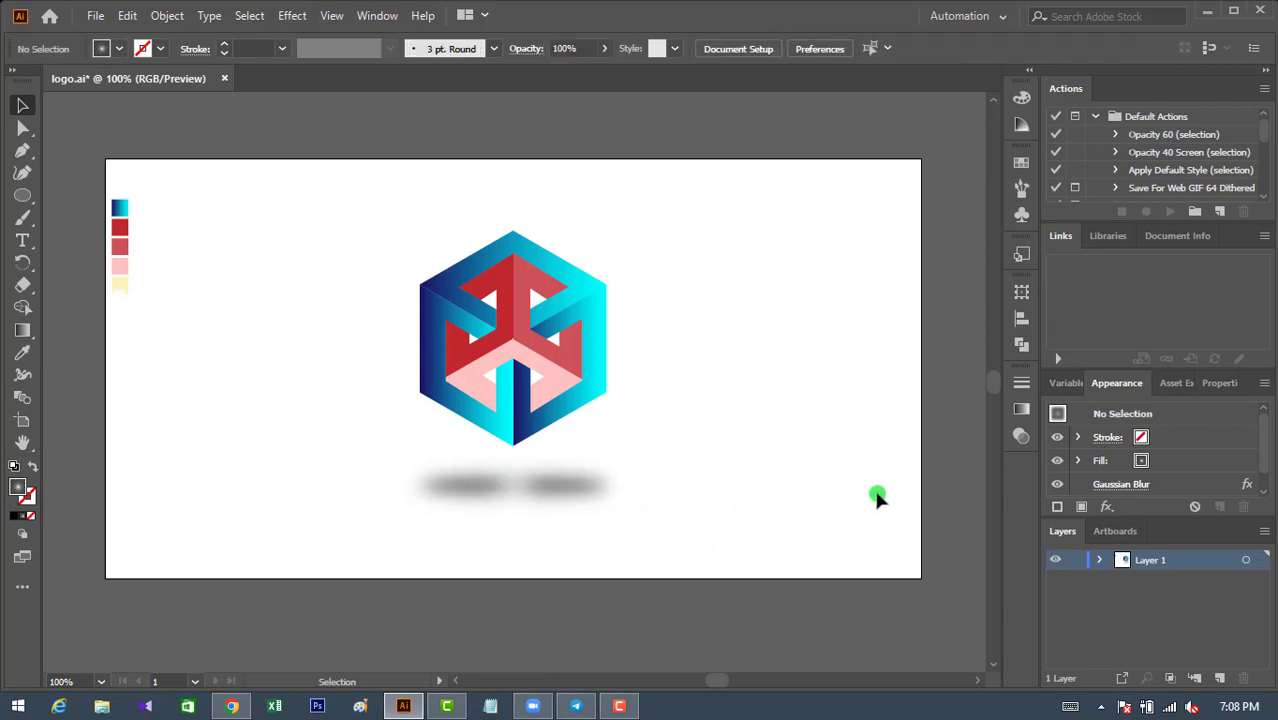
drag(580, 494, 662, 508)
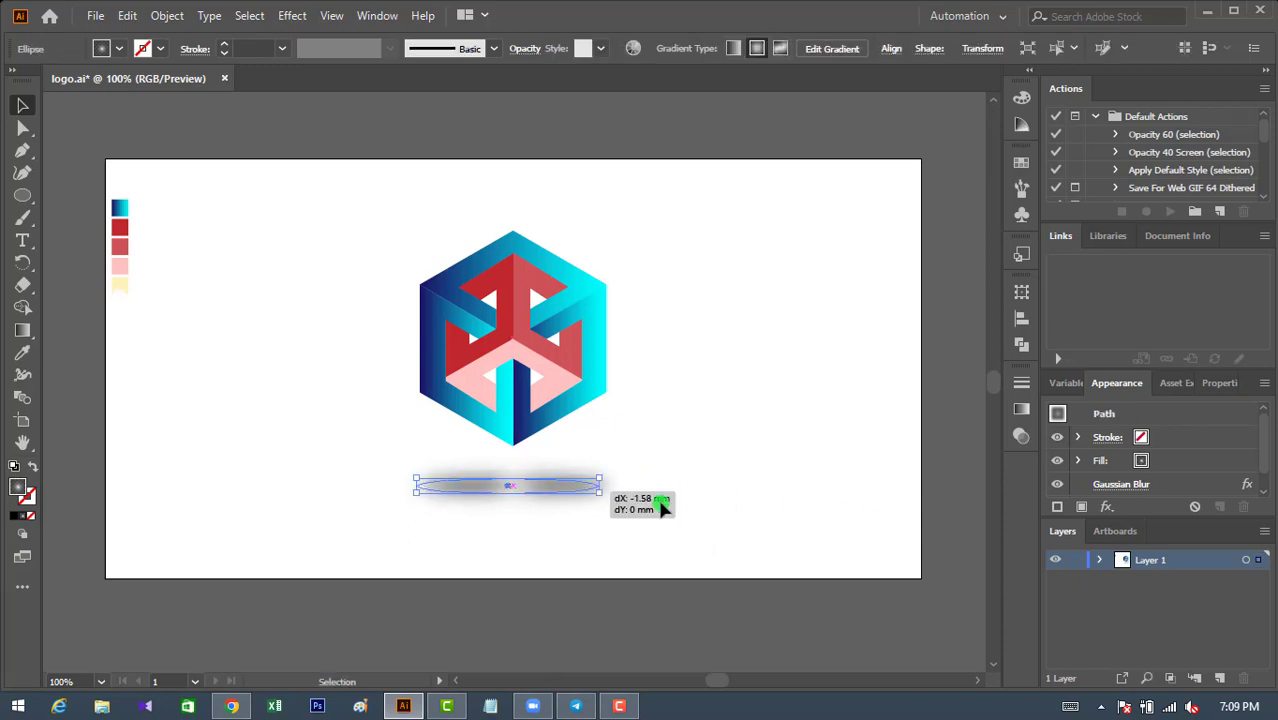
mouse_move(22, 196)
mouse_down()
mouse_move(95, 199)
mouse_move(927, 588)
mouse_up()
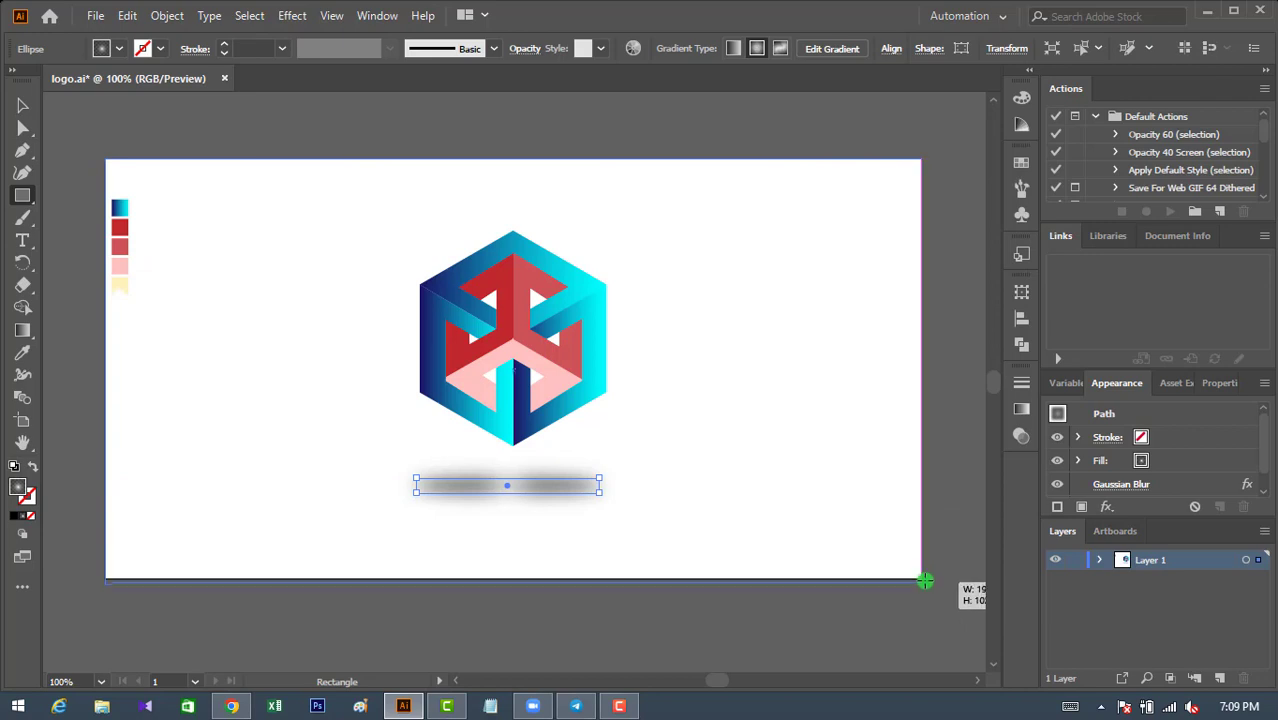
Draw an artboard-sized grey radial gradient rectangle and send it behind the logo.
drag(927, 588, 924, 578)
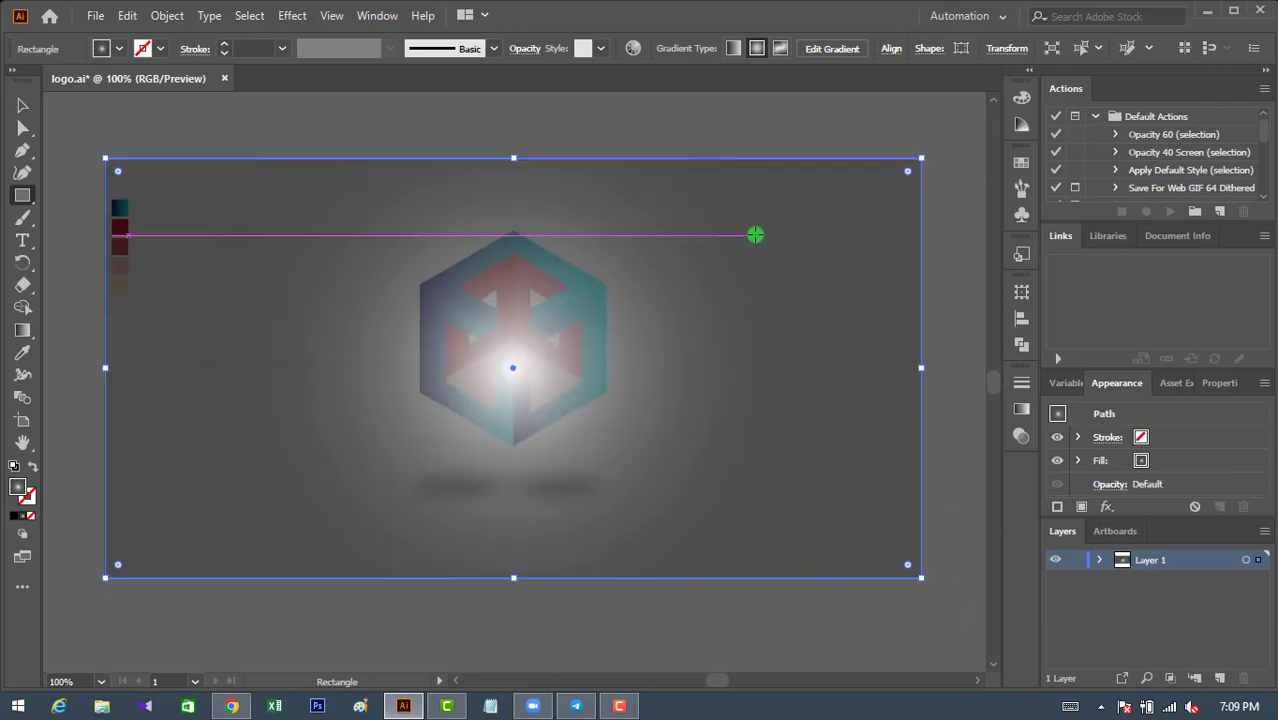
click(22, 106)
right_click(773, 231)
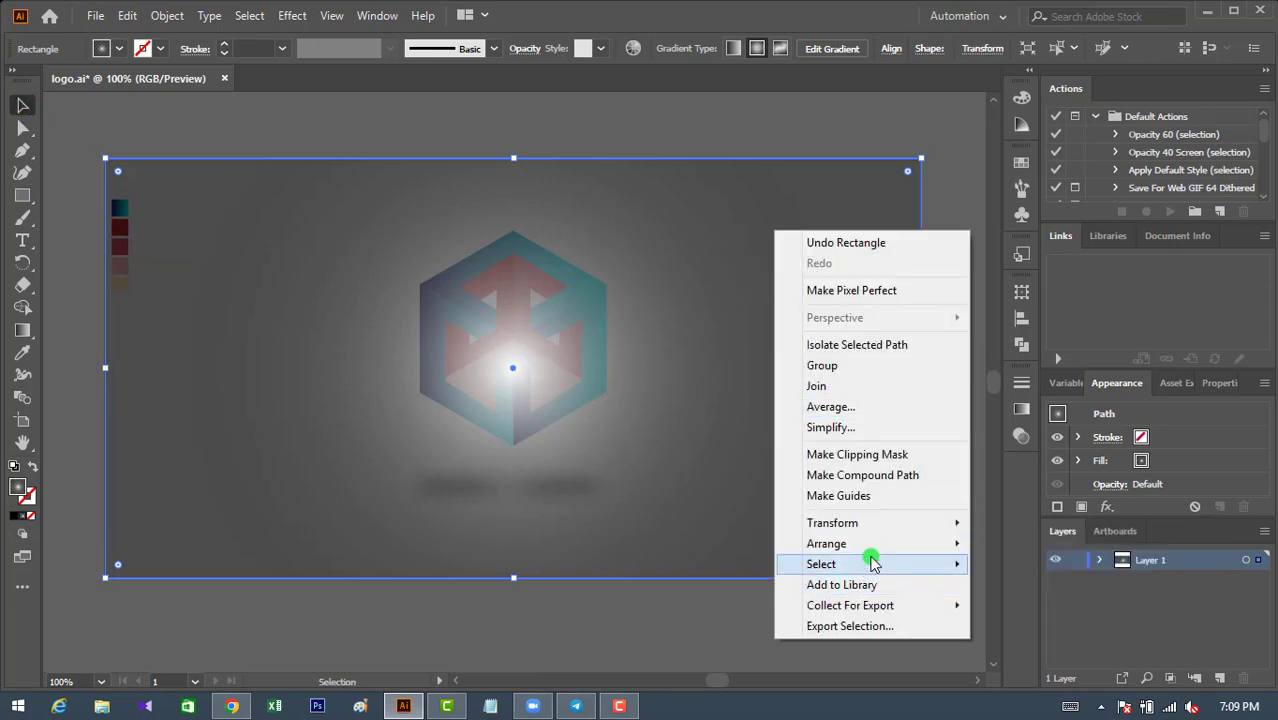
mouse_move(826, 543)
click(1043, 605)
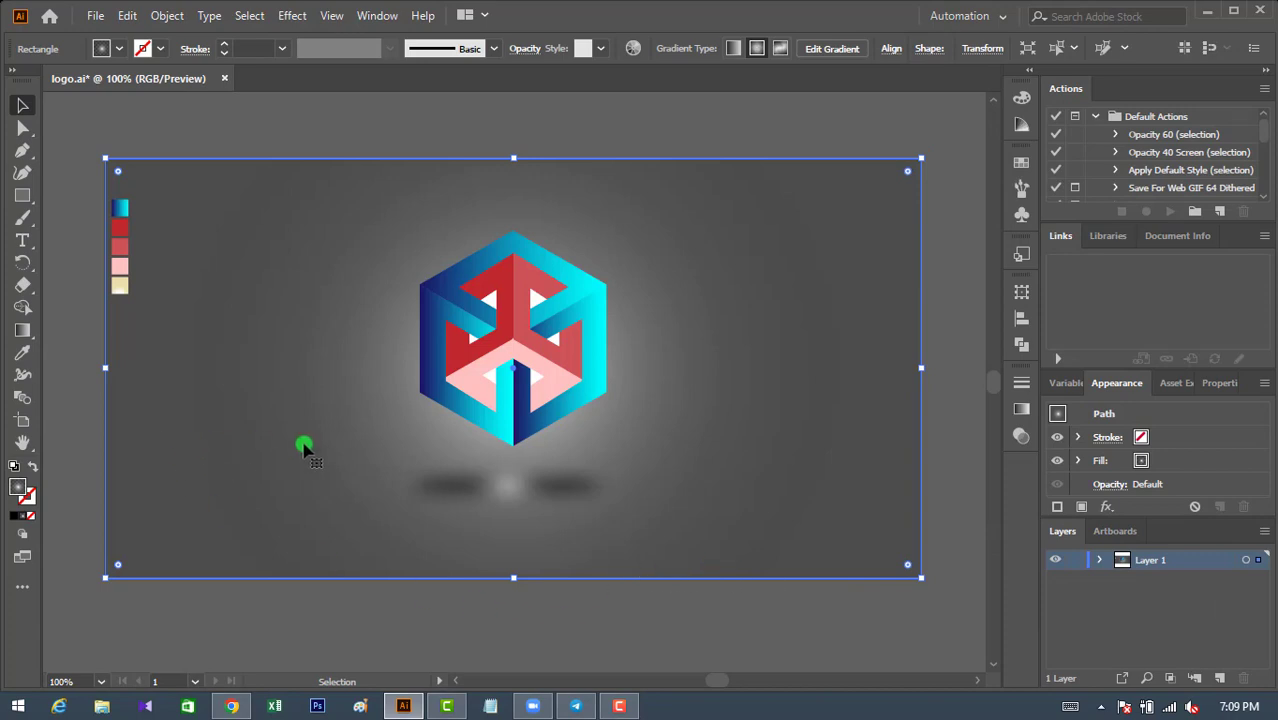
click(340, 480)
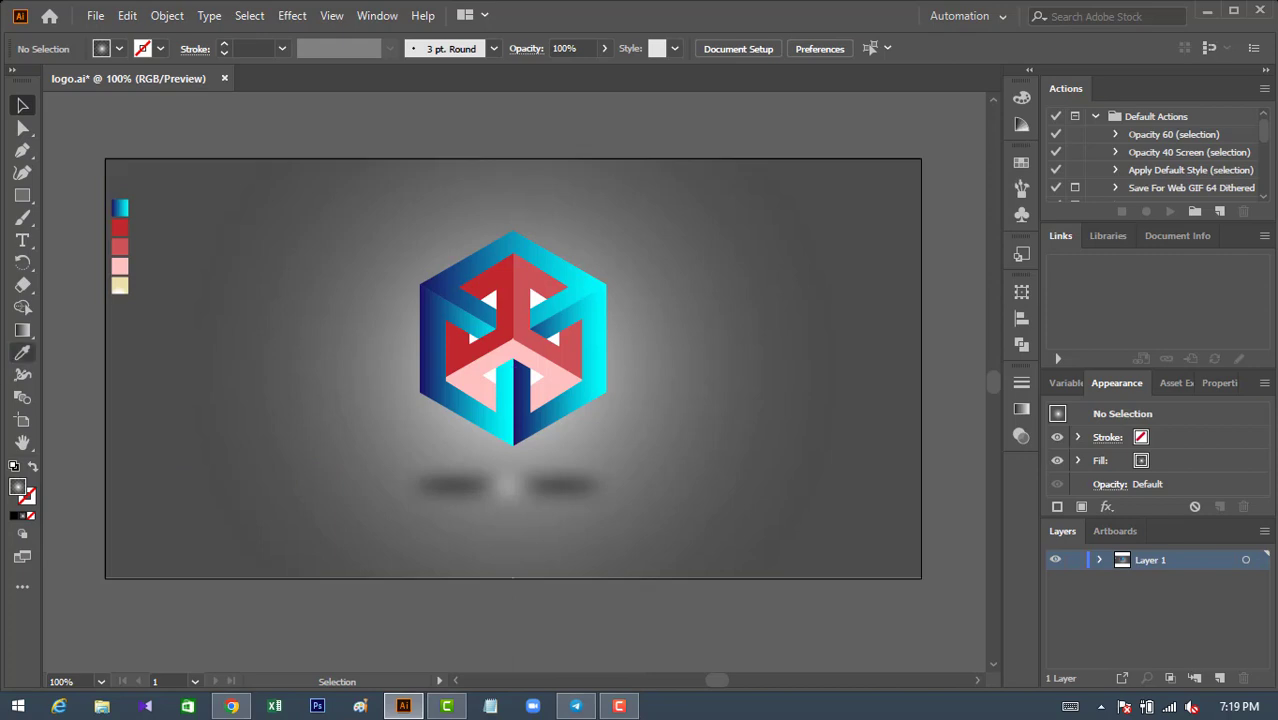
Move the background gradient's midpoint to about 36% to widen the grey around the glow.
click(275, 278)
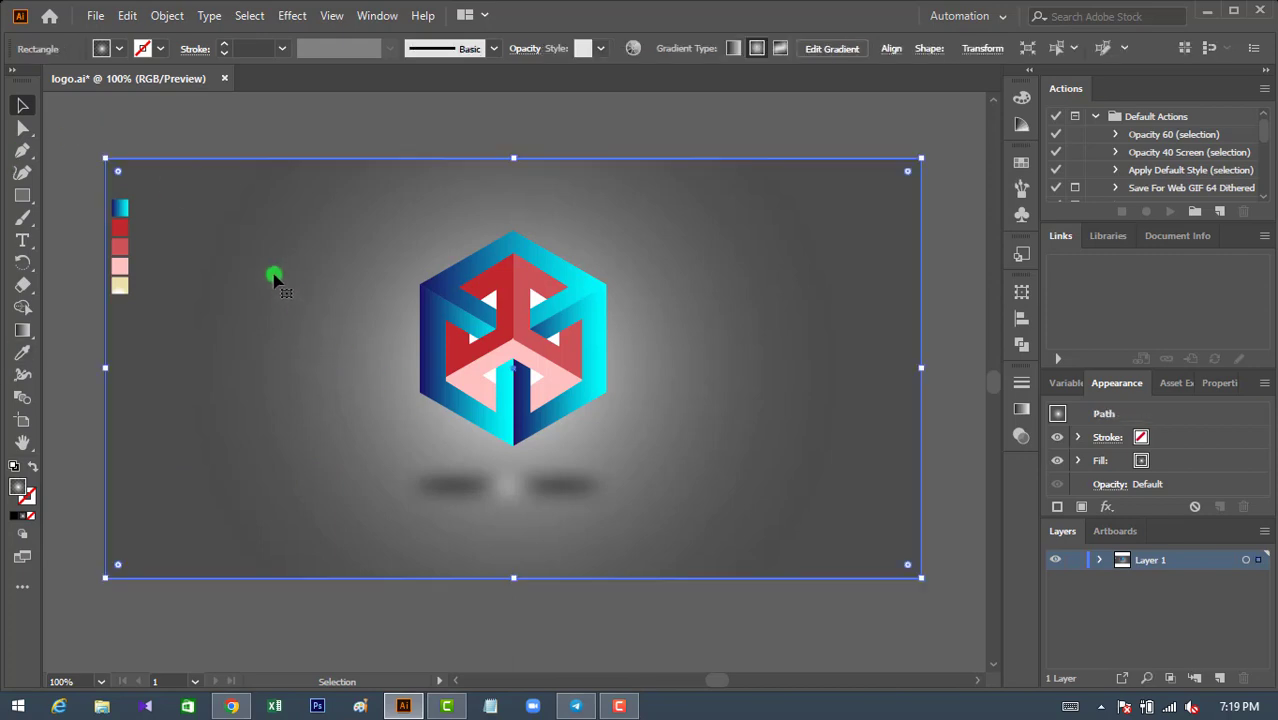
click(119, 56)
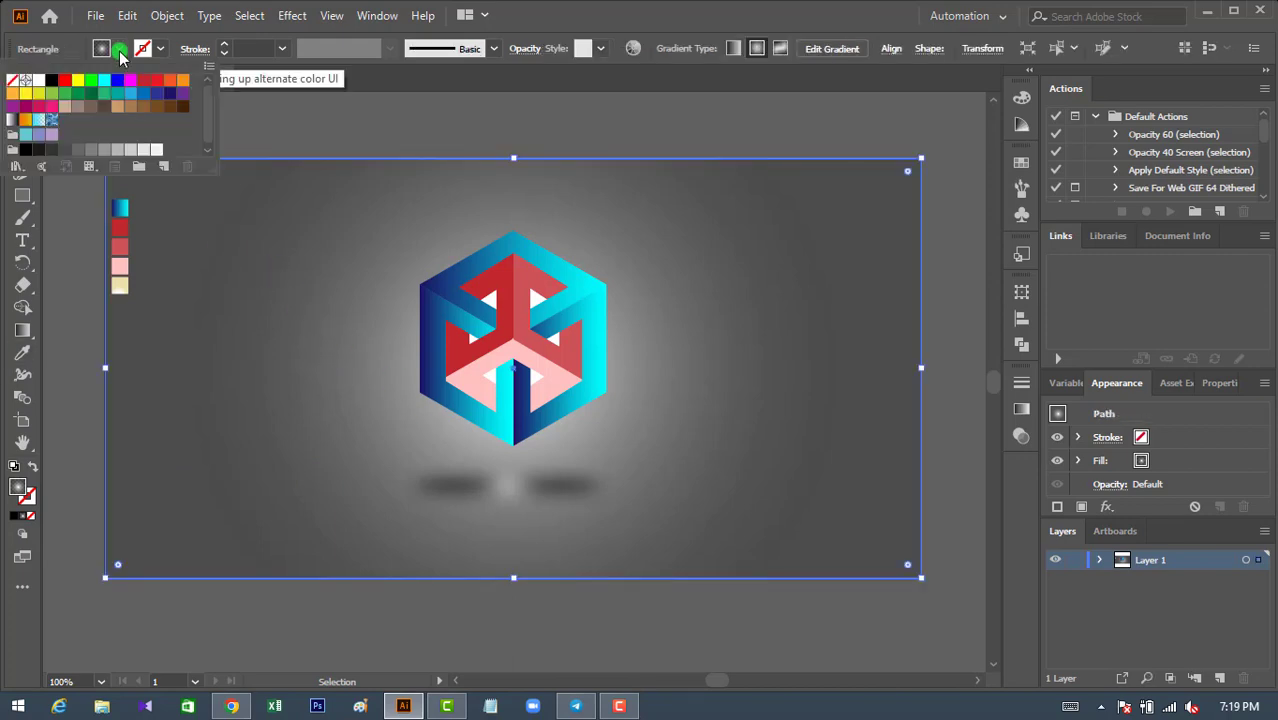
click(459, 153)
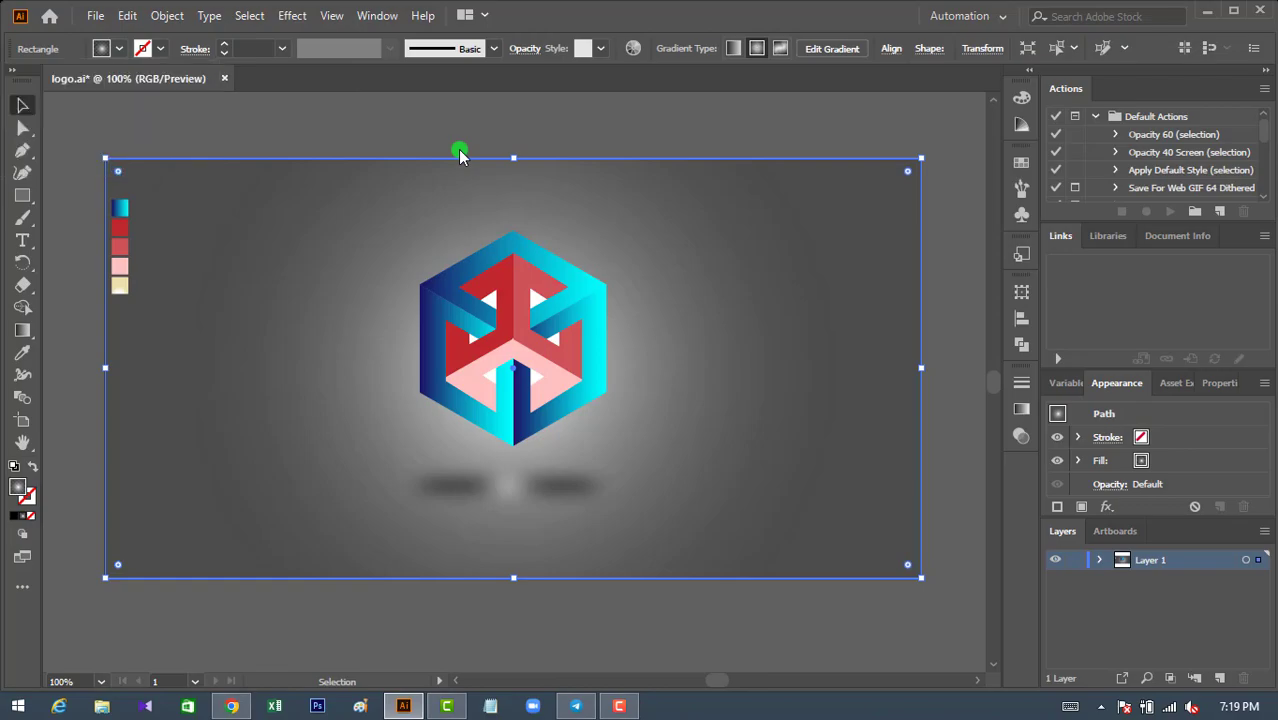
click(1022, 412)
drag(882, 533, 865, 537)
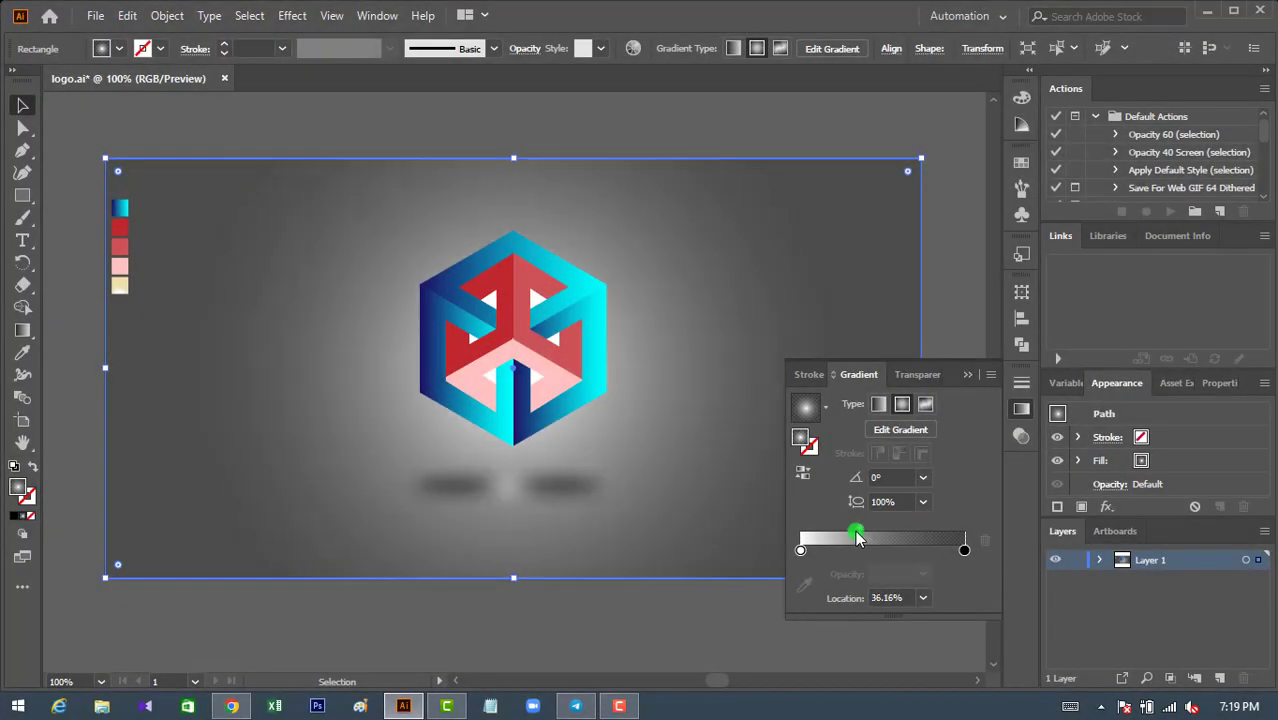
click(966, 376)
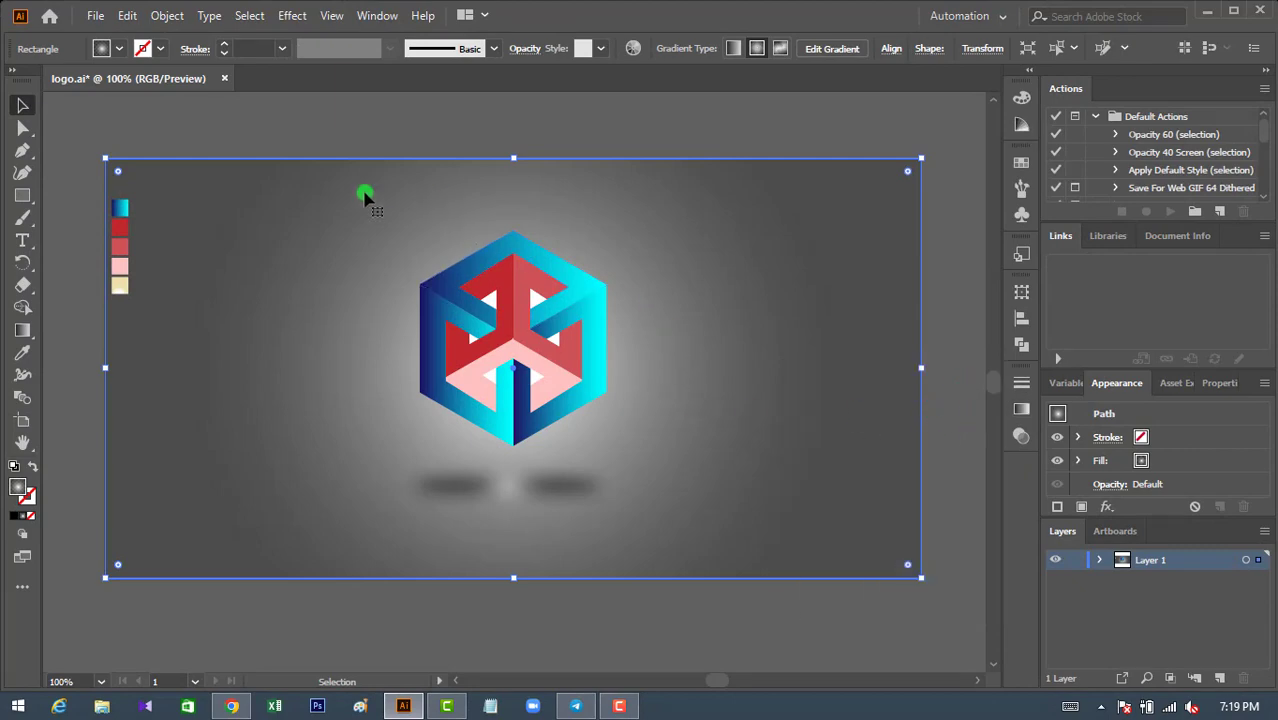